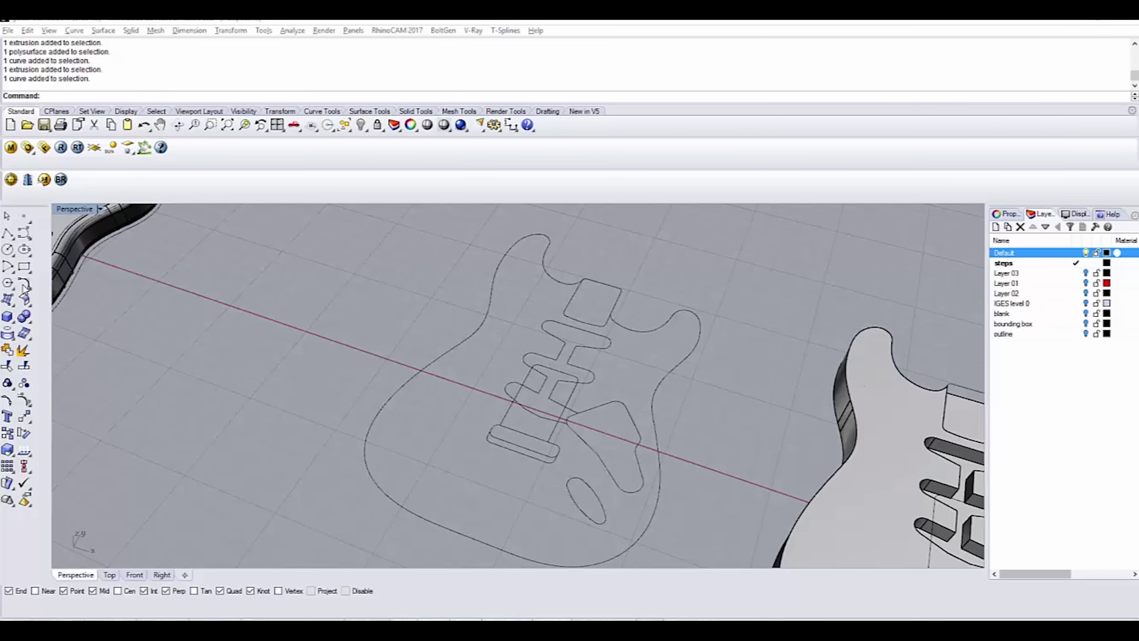
Examine the flat guitar body outline together with its pickup, control and jack cavity curves
{"action": "right_click_drag", "start_coordinate": [637, 462], "coordinate": [545, 416]}
{"action": "scroll", "coordinate": [599, 406], "scroll_direction": "down", "scroll_amount": 4}
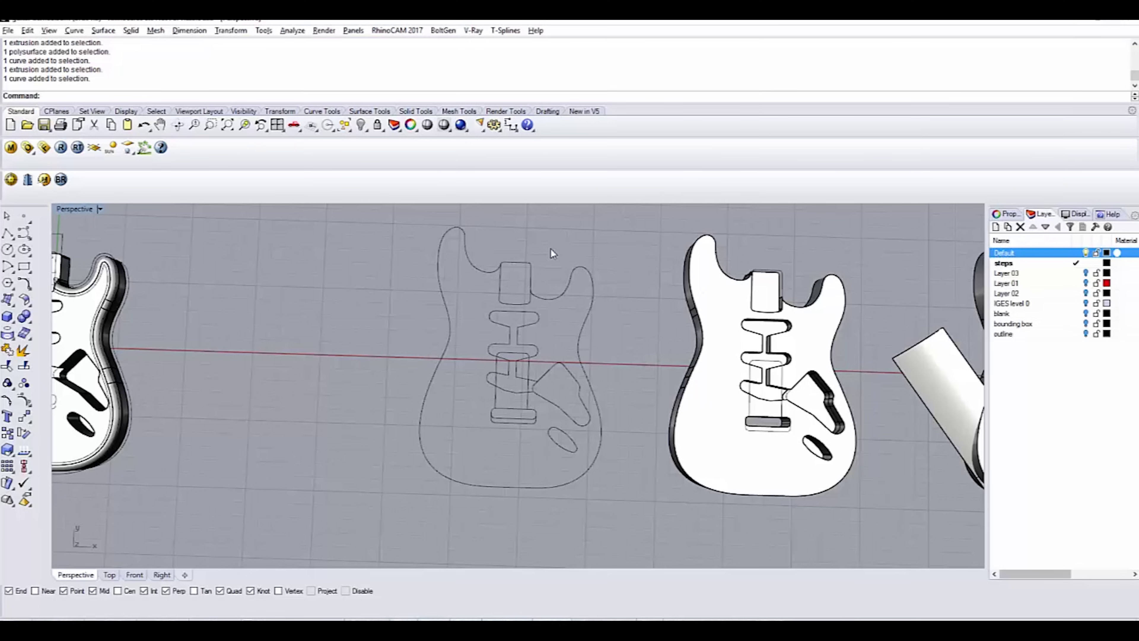
{"action": "right_click_drag", "start_coordinate": [583, 404], "coordinate": [534, 392]}
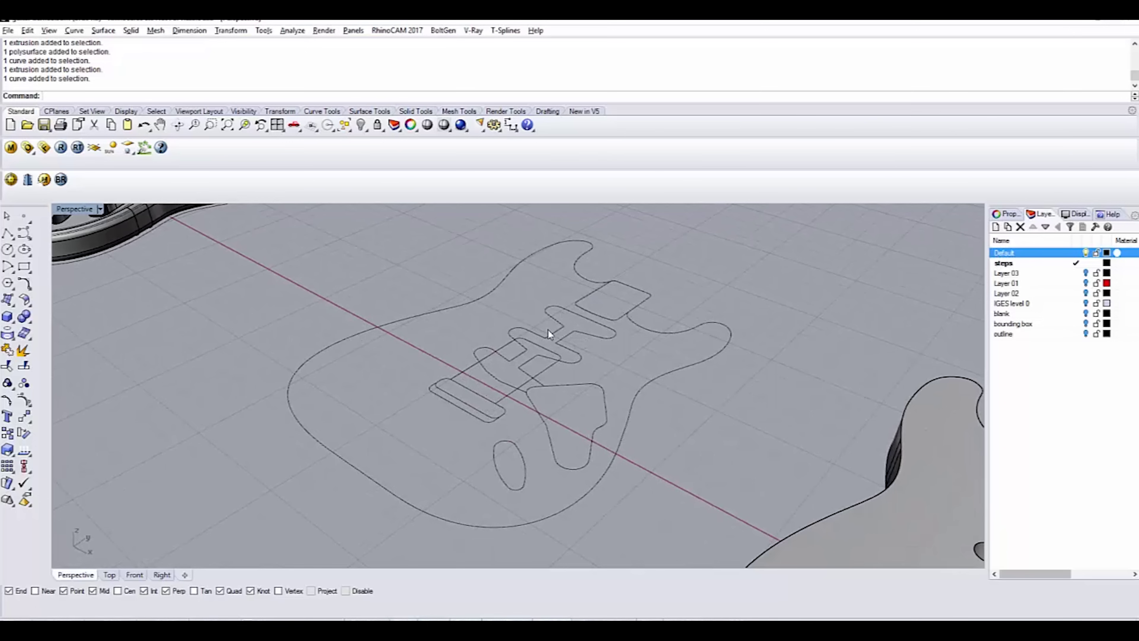
{"action": "right_click_drag", "start_coordinate": [544, 368], "coordinate": [390, 305]}
{"action": "right_click_drag", "start_coordinate": [431, 336], "coordinate": [482, 335]}
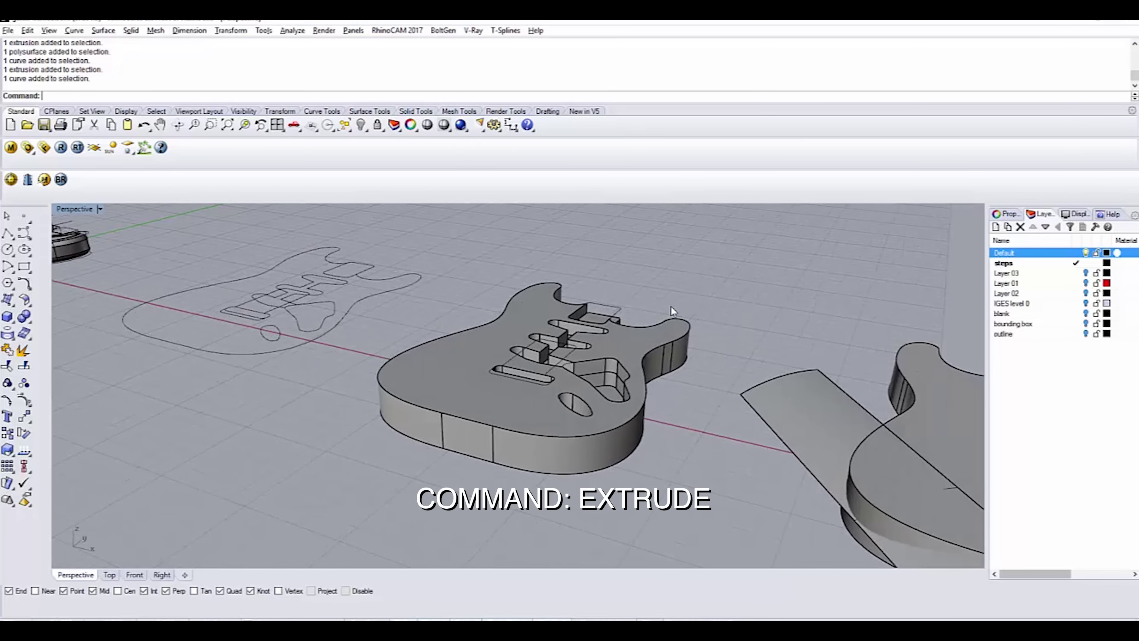
Examine the extruded guitar body and the neck, pickup, control and jack cavities cut into it
{"action": "scroll", "coordinate": [505, 456], "scroll_direction": "up", "scroll_amount": 3}
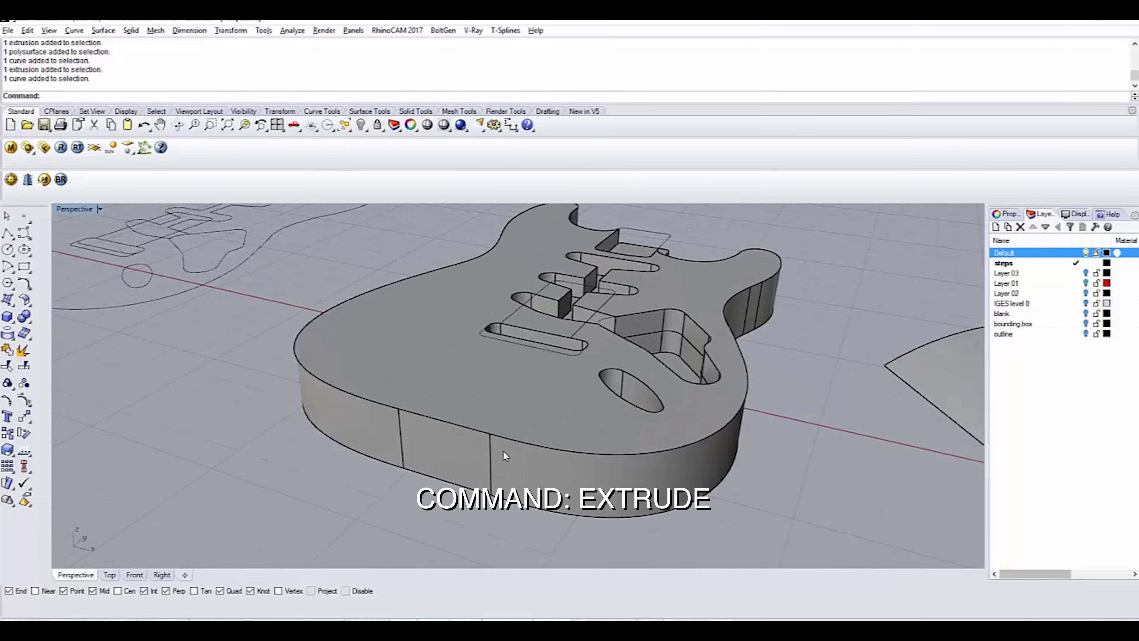
{"action": "scroll", "coordinate": [544, 345], "scroll_direction": "up", "scroll_amount": 5}
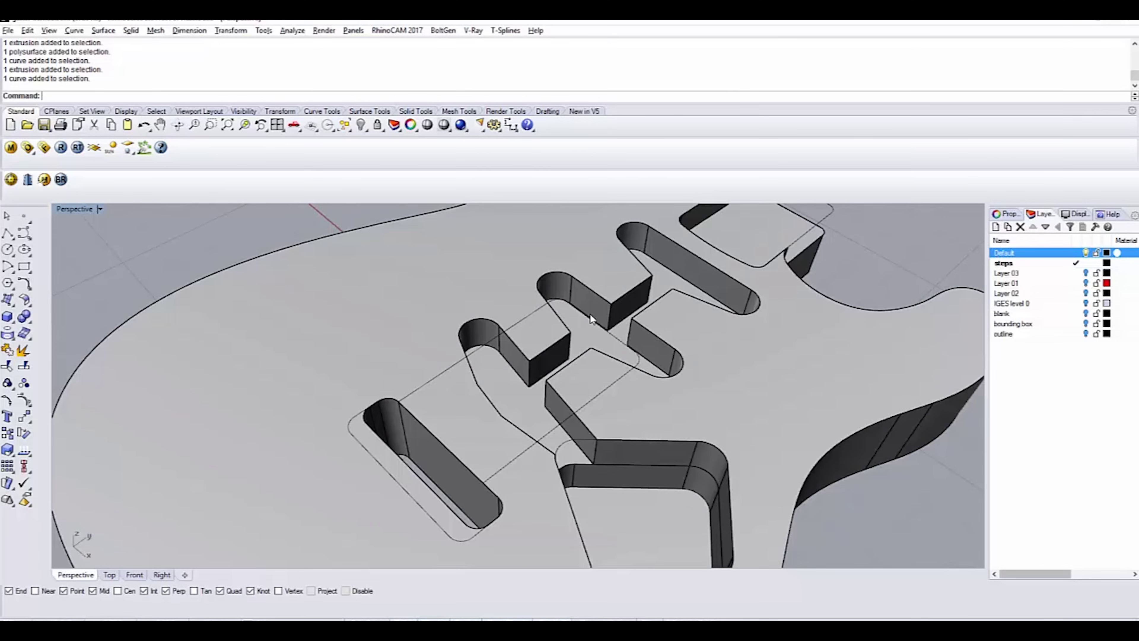
{"action": "mouse_move", "coordinate": [593, 318]}
{"action": "right_mouse_down"}
{"action": "mouse_move", "coordinate": [611, 316]}
{"action": "mouse_move", "coordinate": [591, 283]}
{"action": "mouse_move", "coordinate": [582, 307]}
{"action": "right_mouse_up"}
{"action": "scroll", "coordinate": [611, 317], "scroll_direction": "down", "scroll_amount": 6}
{"action": "scroll", "coordinate": [613, 318], "scroll_direction": "up", "scroll_amount": 6}
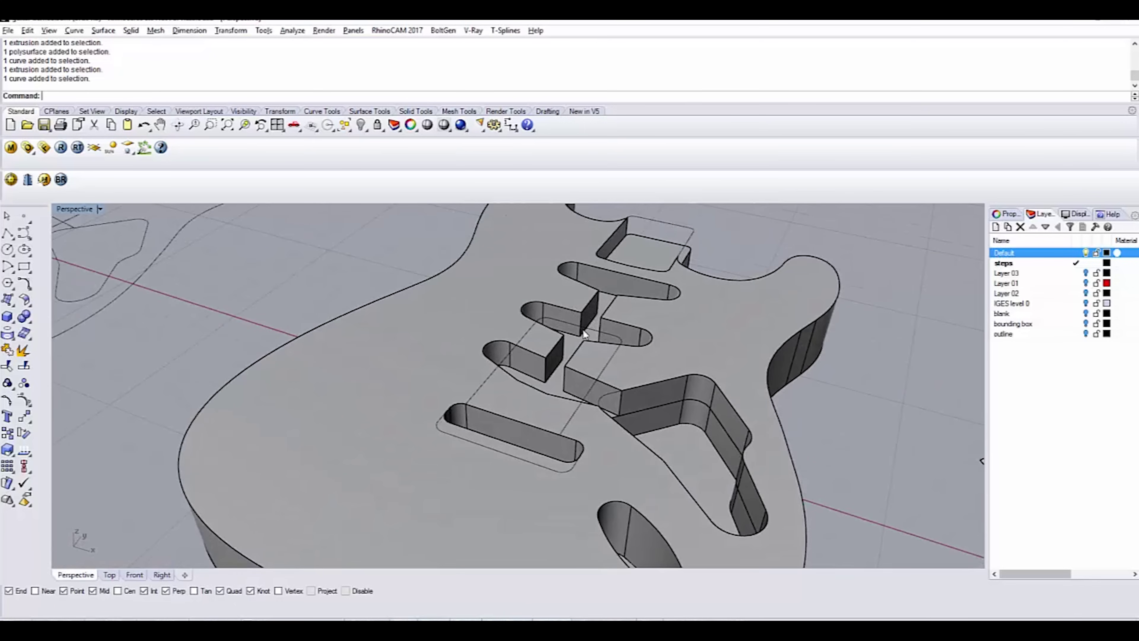
{"action": "scroll", "coordinate": [599, 336], "scroll_direction": "down", "scroll_amount": 3}
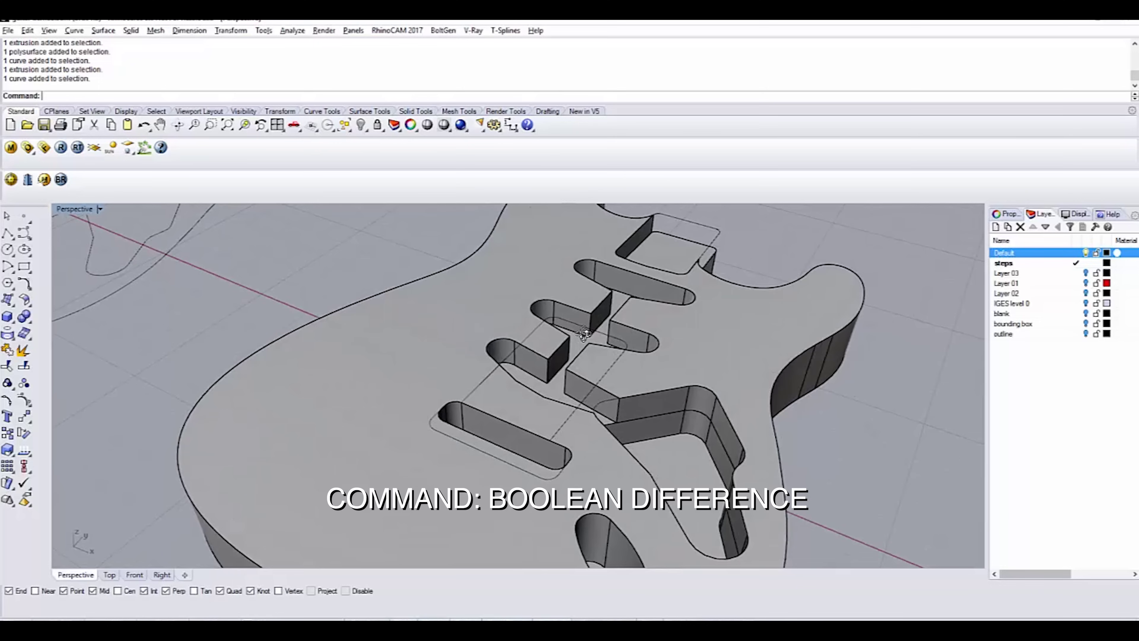
{"action": "scroll", "coordinate": [538, 336], "scroll_direction": "down", "scroll_amount": 3}
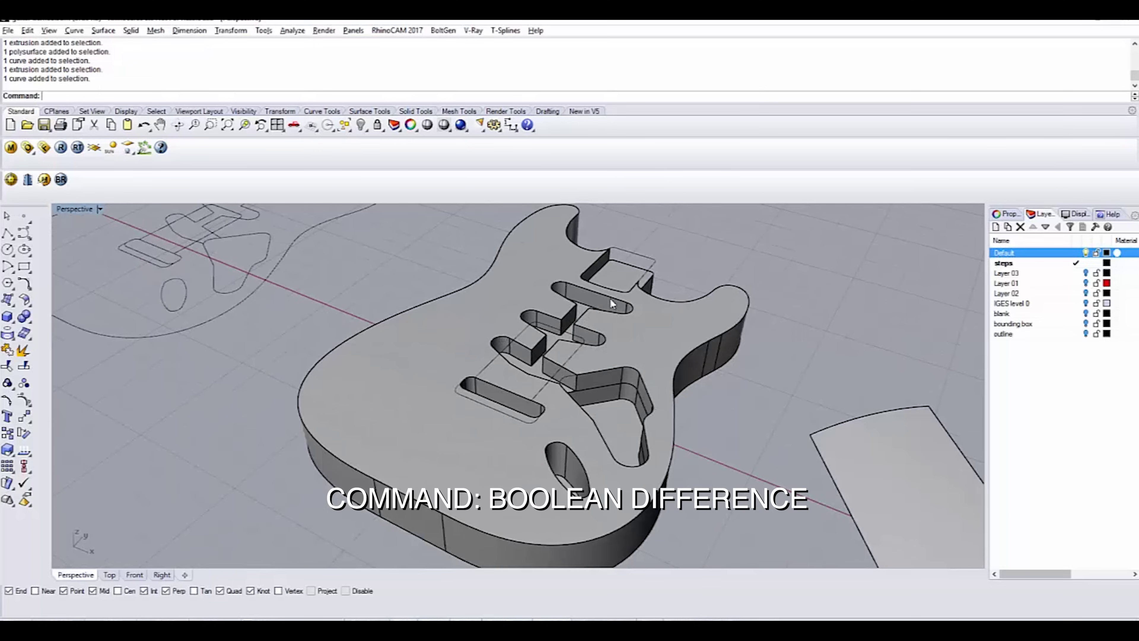
{"action": "scroll", "coordinate": [611, 304], "scroll_direction": "up", "scroll_amount": 4}
{"action": "scroll", "coordinate": [497, 306], "scroll_direction": "down", "scroll_amount": 4}
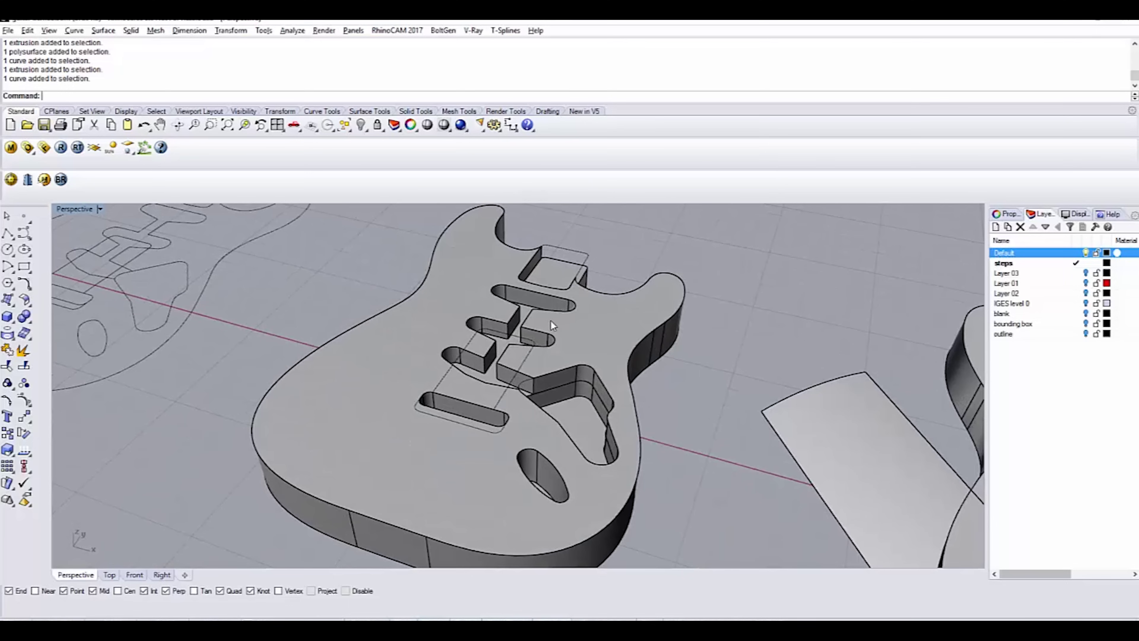
{"action": "scroll", "coordinate": [509, 341], "scroll_direction": "up", "scroll_amount": 3}
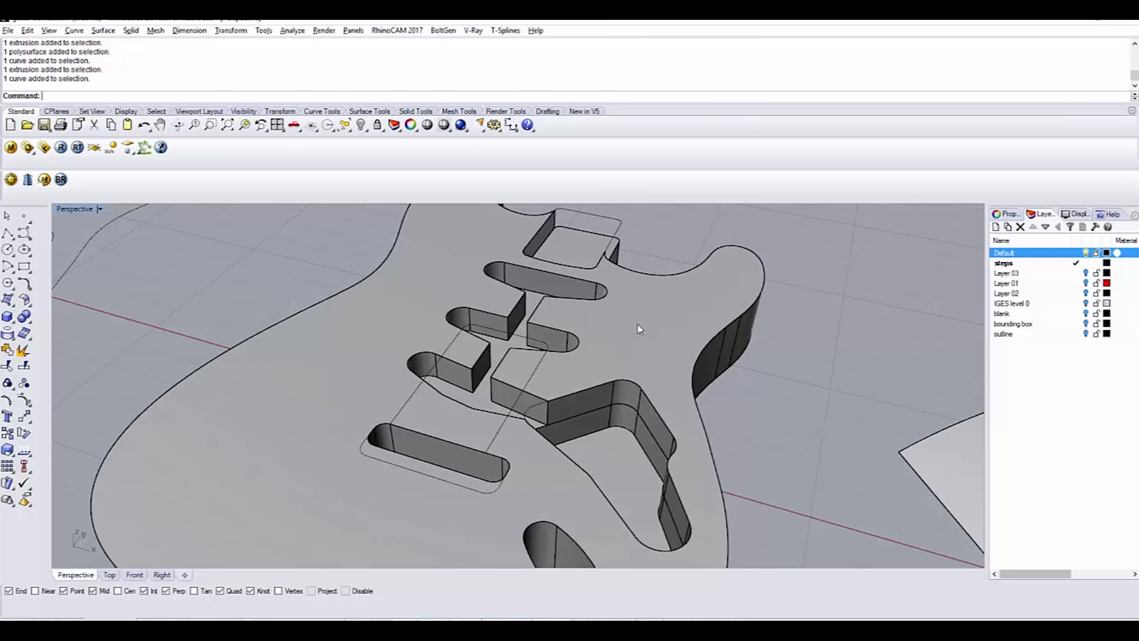
{"action": "scroll", "coordinate": [678, 335], "scroll_direction": "down", "scroll_amount": 5}
{"action": "scroll", "coordinate": [605, 311], "scroll_direction": "up", "scroll_amount": 4}
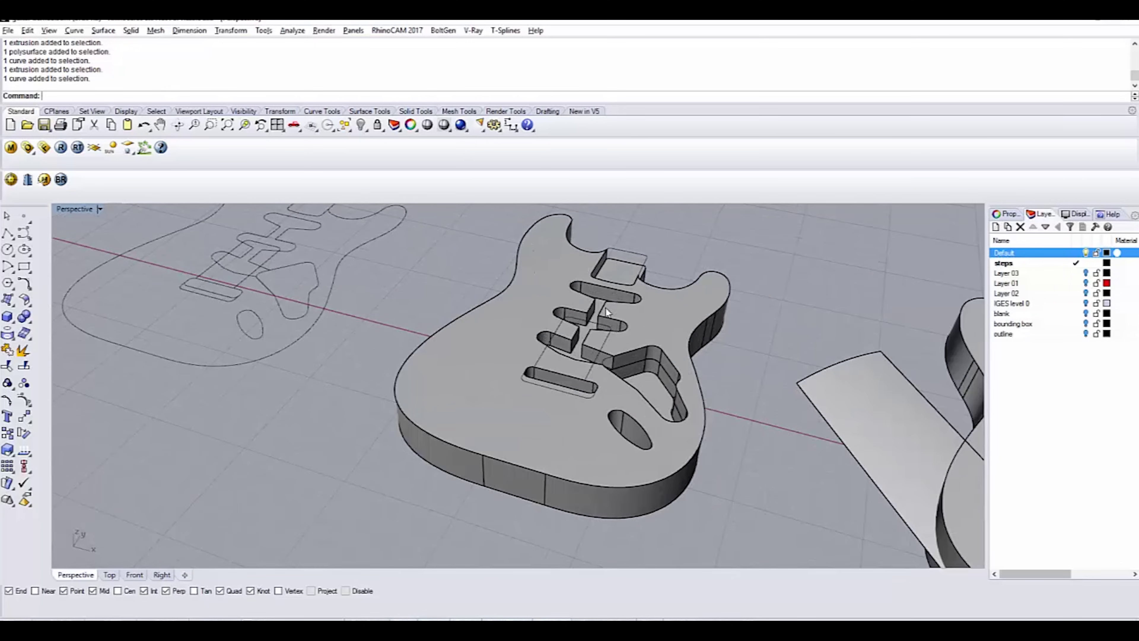
Select the arm-contour arc on the next body, followed by the curved cutting surface that passes through its corner
{"action": "right_click_drag", "start_coordinate": [605, 310], "coordinate": [530, 317]}
{"action": "scroll", "coordinate": [530, 317], "scroll_direction": "down", "scroll_amount": 7}
{"action": "scroll", "coordinate": [531, 319], "scroll_direction": "up", "scroll_amount": 6}
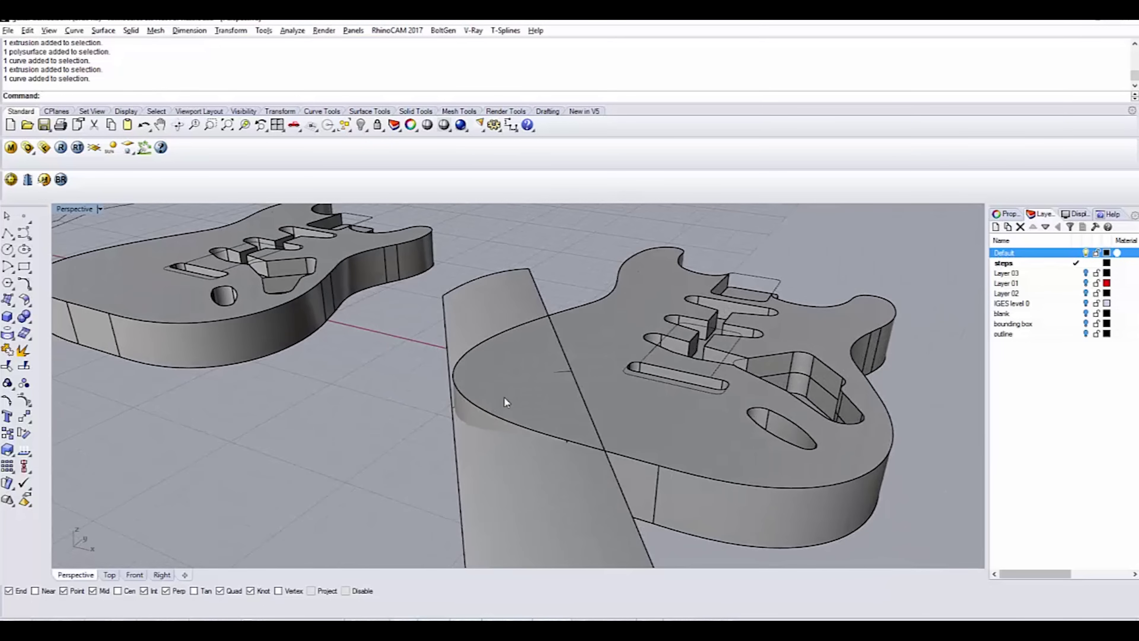
{"action": "right_click_drag", "start_coordinate": [505, 402], "coordinate": [564, 373]}
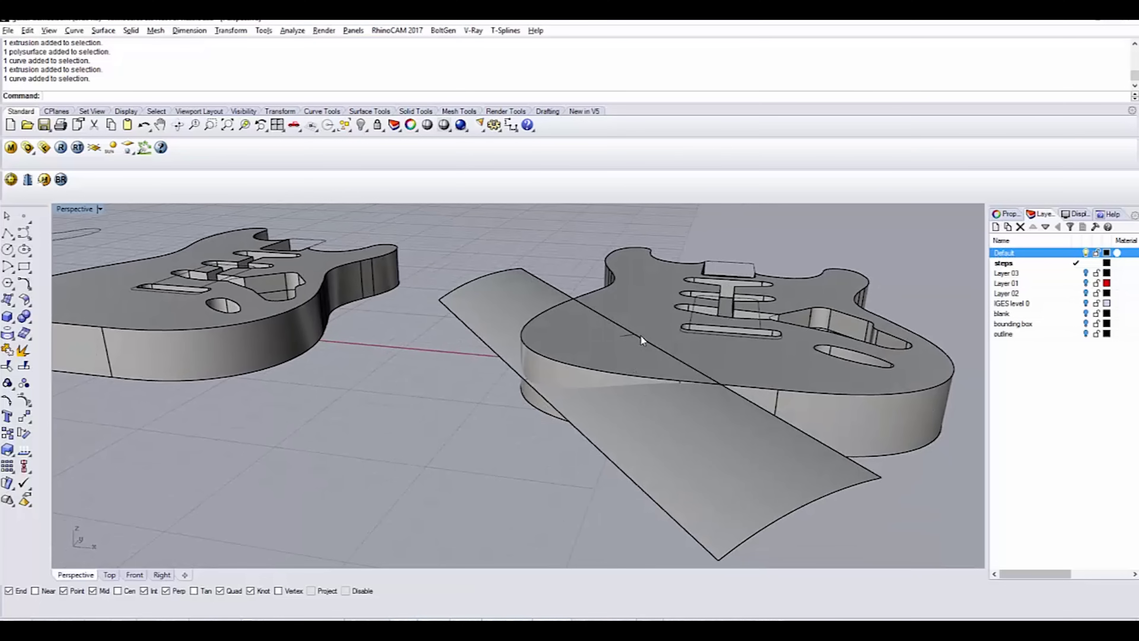
{"action": "left_click", "coordinate": [624, 336]}
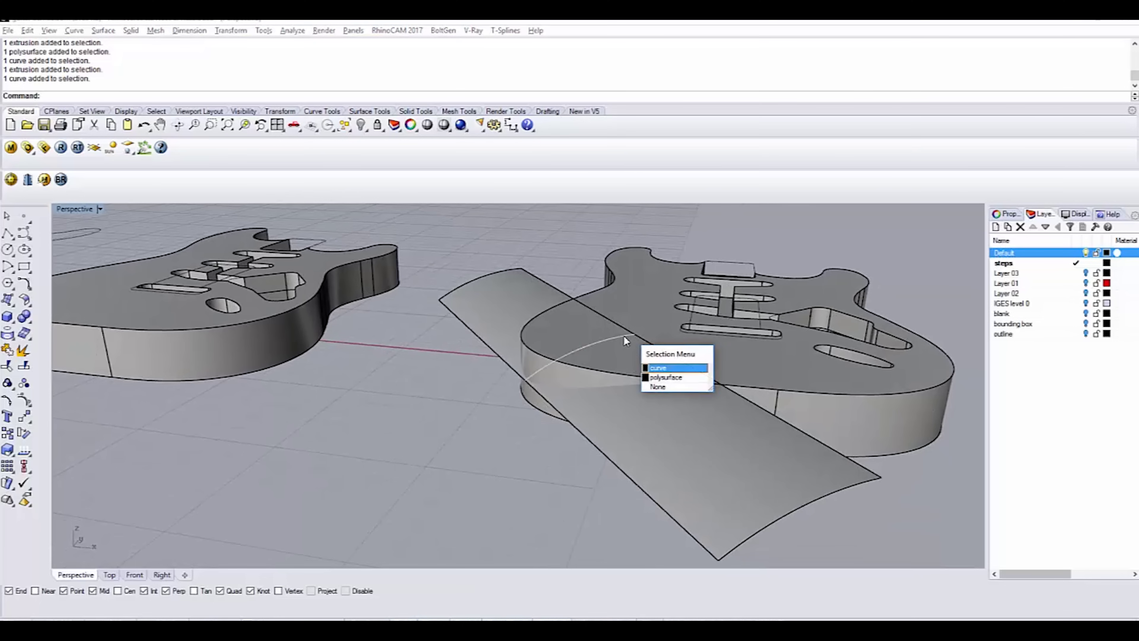
{"action": "left_click", "coordinate": [650, 368]}
{"action": "right_click_drag", "start_coordinate": [650, 368], "coordinate": [692, 465]}
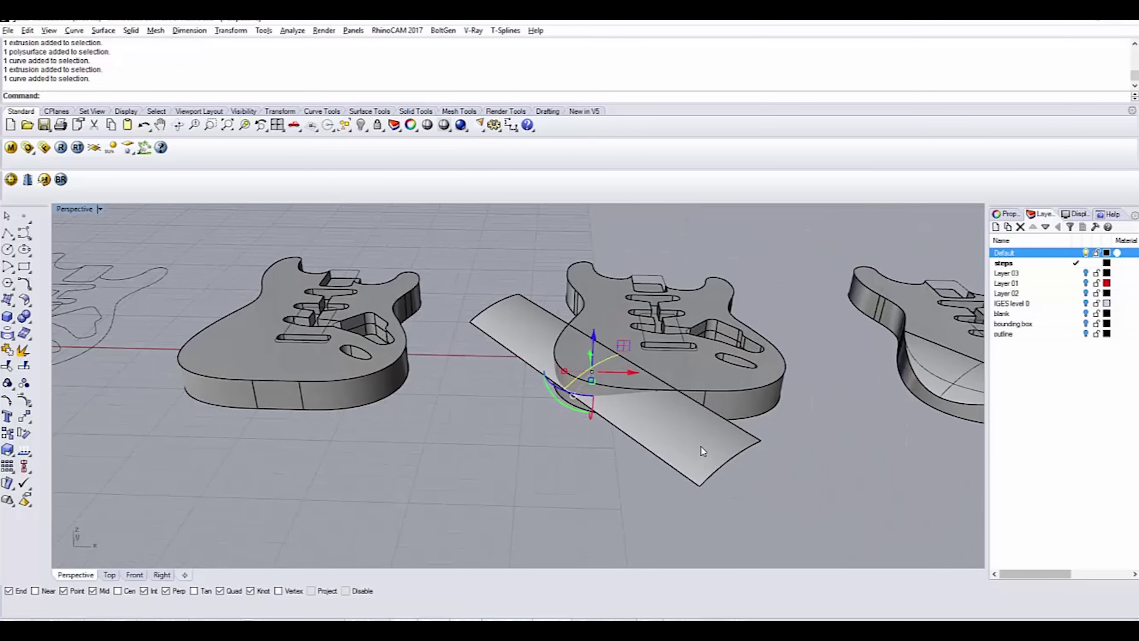
{"action": "left_click", "coordinate": [712, 452]}
Examine the trimmed guitar body, focusing on the sloped arm contour where the curved surface cuts its corner
{"action": "right_click_drag", "start_coordinate": [833, 410], "coordinate": [592, 417], "text": "shift"}
{"action": "right_click_drag", "start_coordinate": [676, 396], "coordinate": [570, 360]}
{"action": "scroll", "coordinate": [569, 360], "scroll_direction": "up", "scroll_amount": 5}
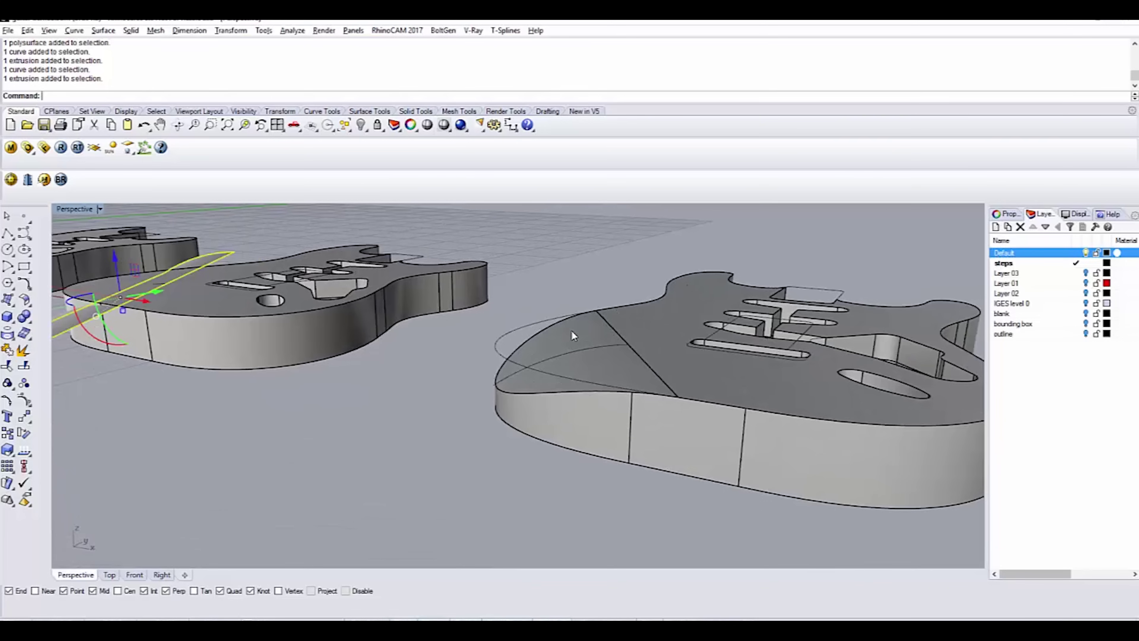
{"action": "scroll", "coordinate": [579, 336], "scroll_direction": "down", "scroll_amount": 3}
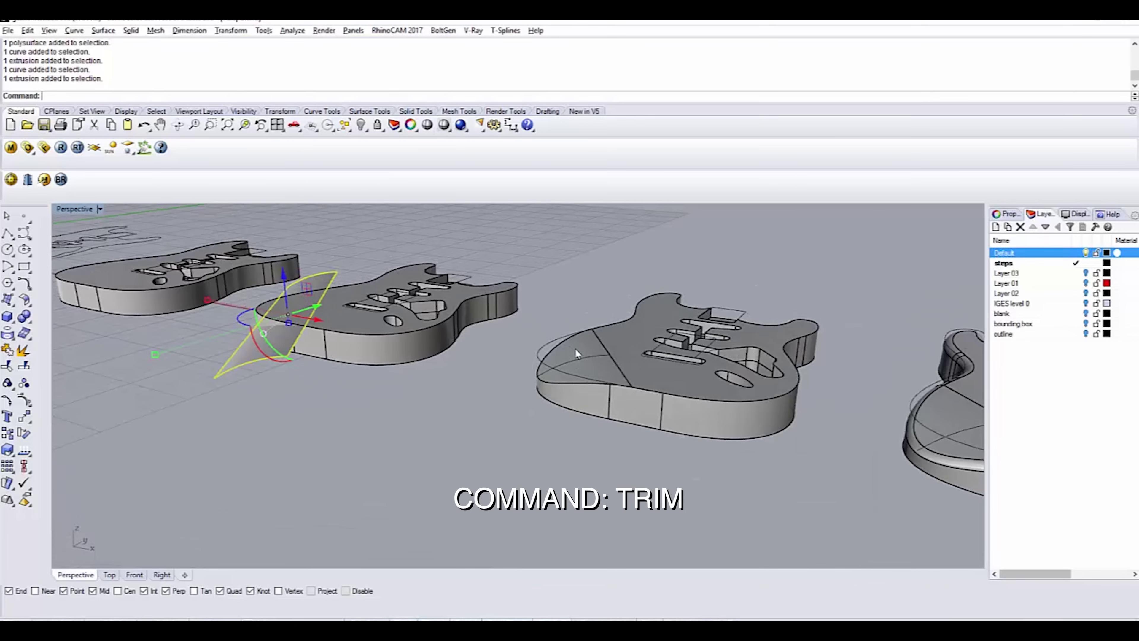
{"action": "scroll", "coordinate": [572, 343], "scroll_direction": "up", "scroll_amount": 3}
{"action": "scroll", "coordinate": [596, 332], "scroll_direction": "down", "scroll_amount": 3}
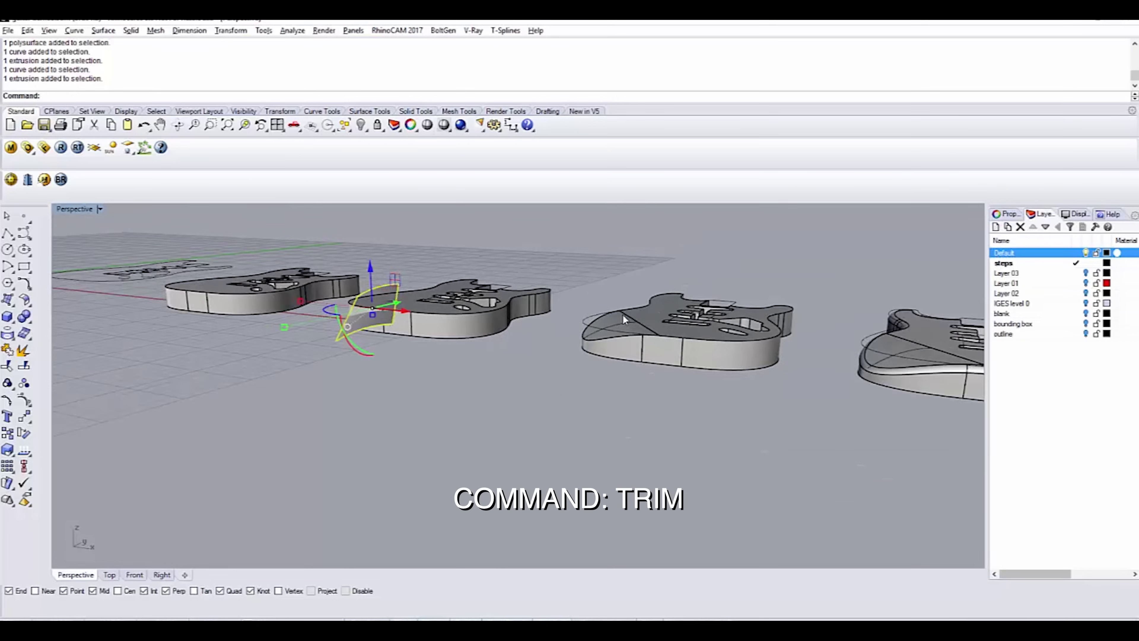
{"action": "scroll", "coordinate": [614, 309], "scroll_direction": "up", "scroll_amount": 3}
{"action": "scroll", "coordinate": [616, 314], "scroll_direction": "down", "scroll_amount": 2}
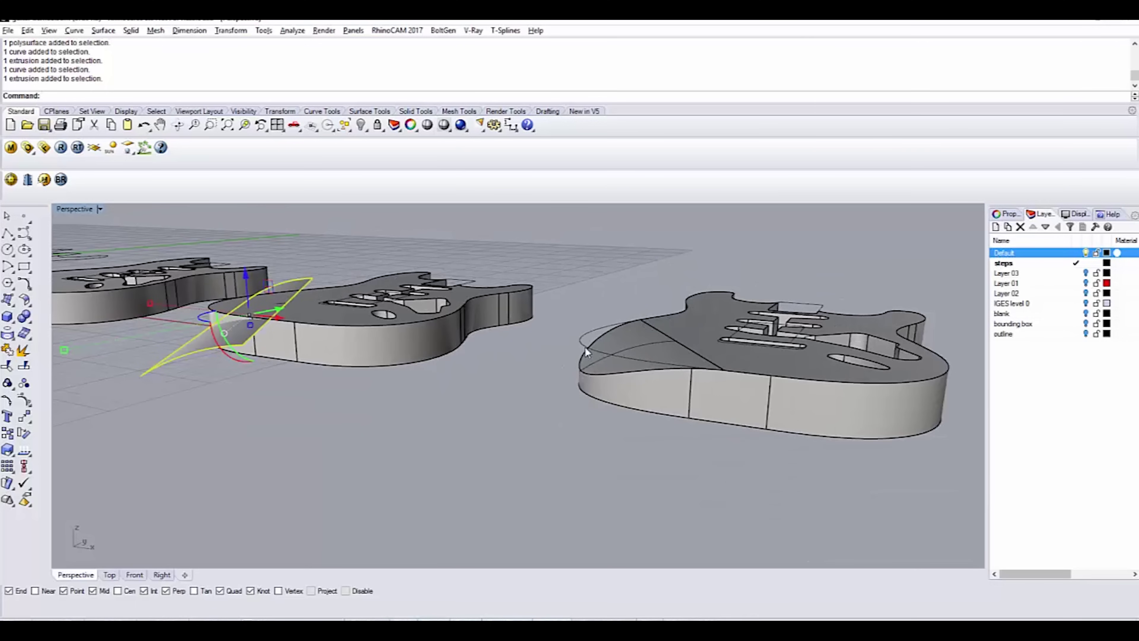
{"action": "right_click_drag", "start_coordinate": [589, 343], "coordinate": [547, 339]}
{"action": "scroll", "coordinate": [565, 315], "scroll_direction": "down", "scroll_amount": 3}
{"action": "scroll", "coordinate": [607, 373], "scroll_direction": "up", "scroll_amount": 5}
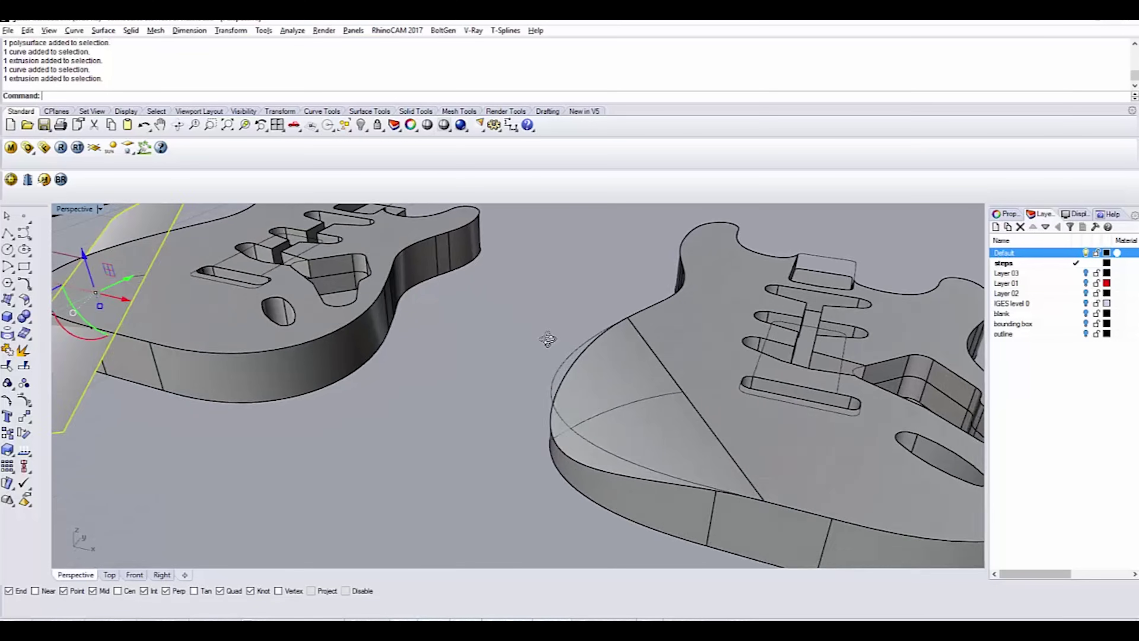
Inspect the rounded perimeter edge of the last guitar body from several sides, including along the arm contour
{"action": "scroll", "coordinate": [547, 339], "scroll_direction": "down", "scroll_amount": 5}
{"action": "scroll", "coordinate": [531, 352], "scroll_direction": "down", "scroll_amount": 5}
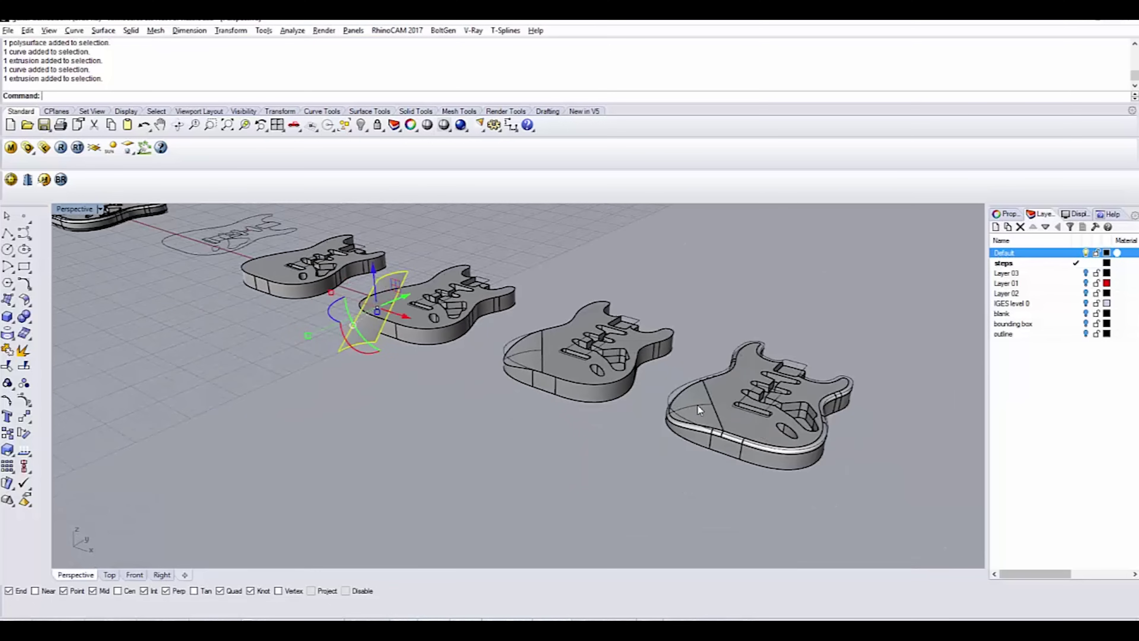
{"action": "scroll", "coordinate": [723, 380], "scroll_direction": "up", "scroll_amount": 5}
{"action": "scroll", "coordinate": [789, 358], "scroll_direction": "down", "scroll_amount": 3}
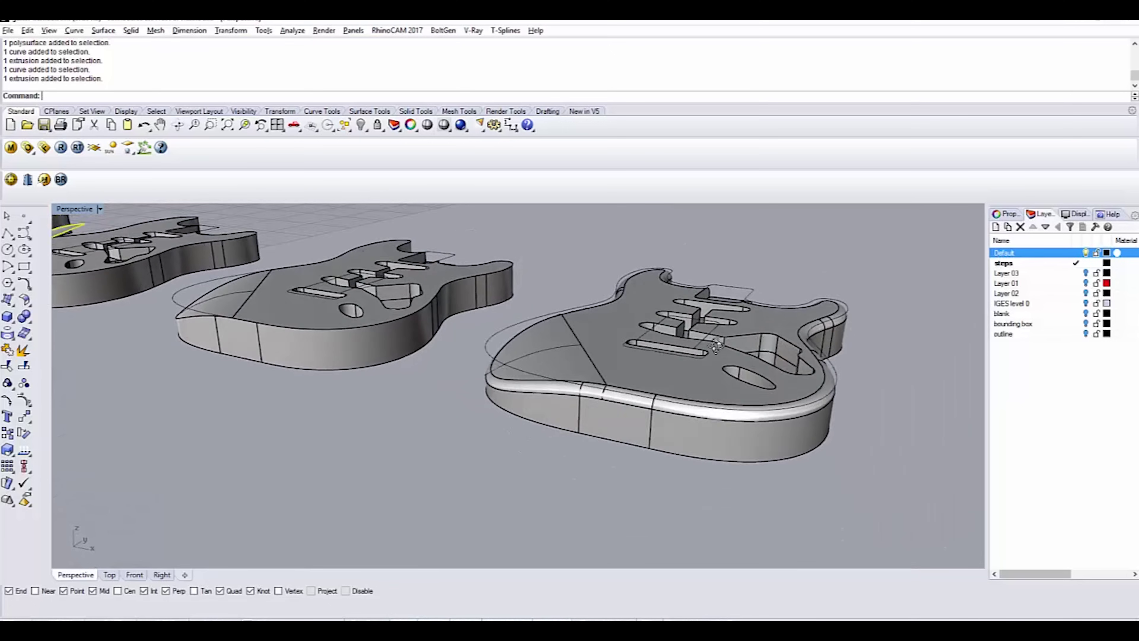
{"action": "scroll", "coordinate": [632, 342], "scroll_direction": "down", "scroll_amount": 3}
{"action": "scroll", "coordinate": [791, 377], "scroll_direction": "up", "scroll_amount": 8}
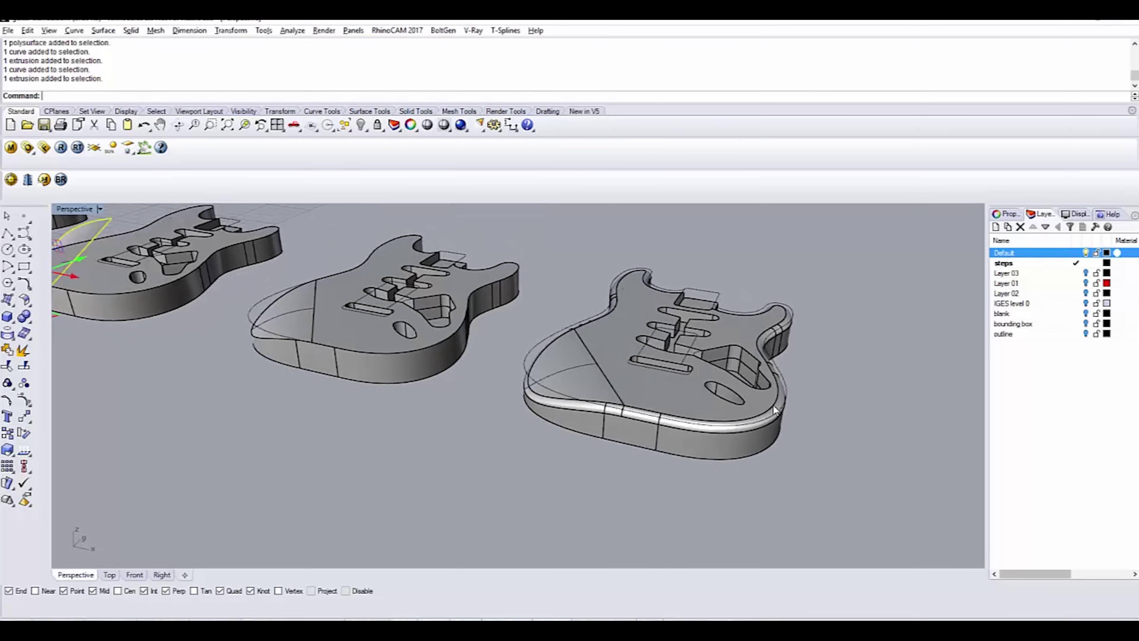
{"action": "scroll", "coordinate": [667, 236], "scroll_direction": "down", "scroll_amount": 8}
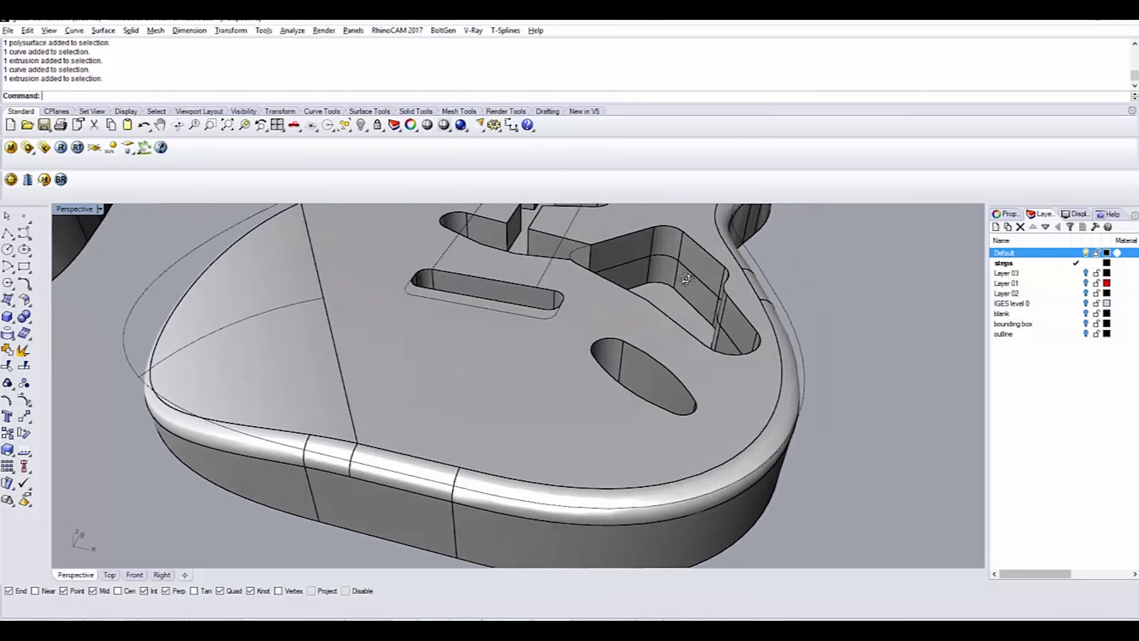
{"action": "right_click_drag", "start_coordinate": [637, 394], "coordinate": [568, 424], "text": "shift"}
{"action": "right_click_drag", "start_coordinate": [689, 406], "coordinate": [702, 433]}
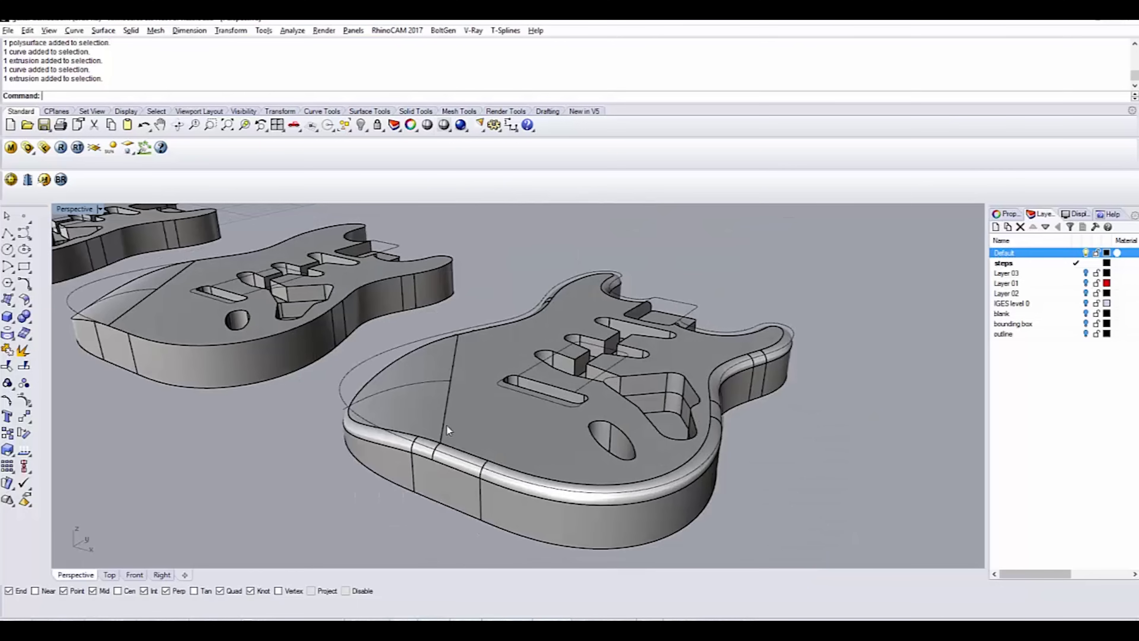
{"action": "right_click_drag", "start_coordinate": [516, 442], "coordinate": [629, 450]}
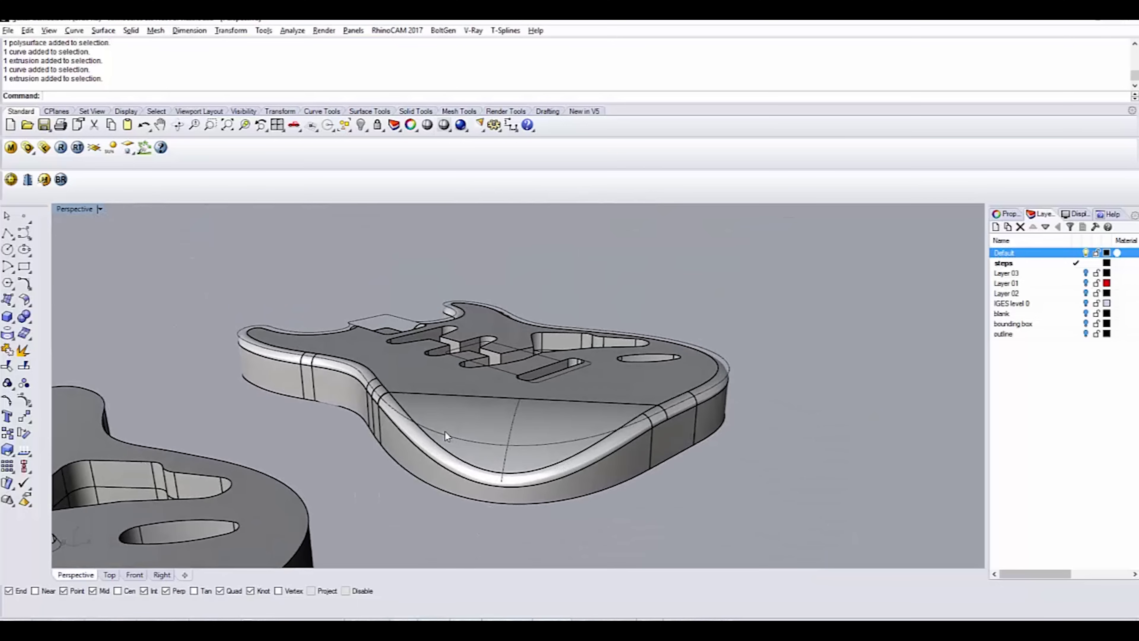
{"action": "right_click_drag", "start_coordinate": [446, 435], "coordinate": [371, 467]}
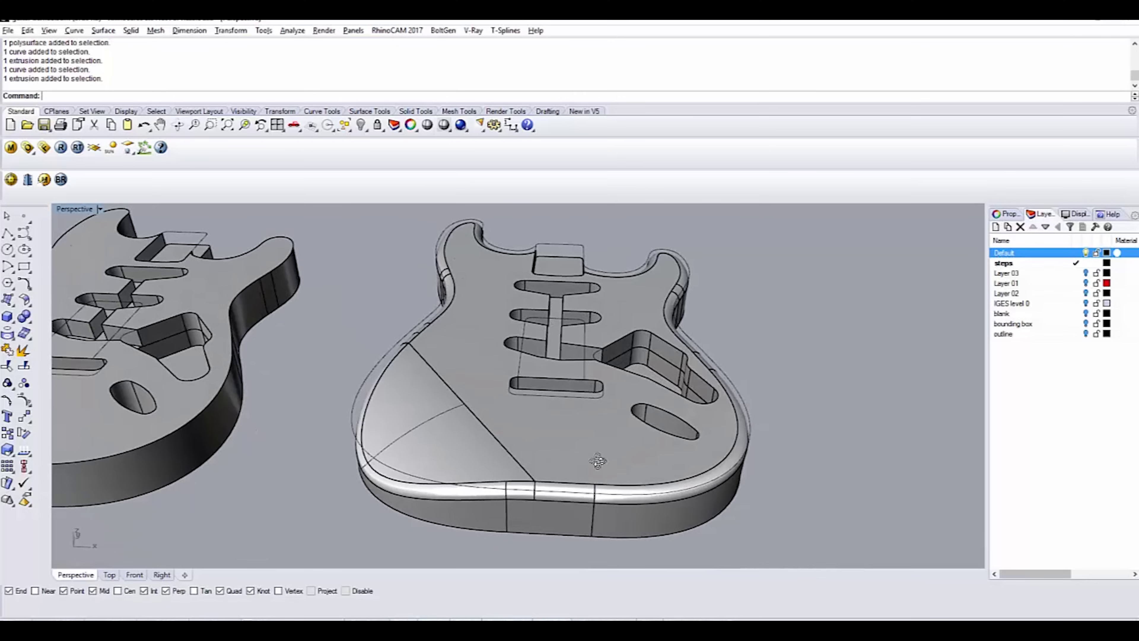
{"action": "right_click_drag", "start_coordinate": [598, 460], "coordinate": [644, 393]}
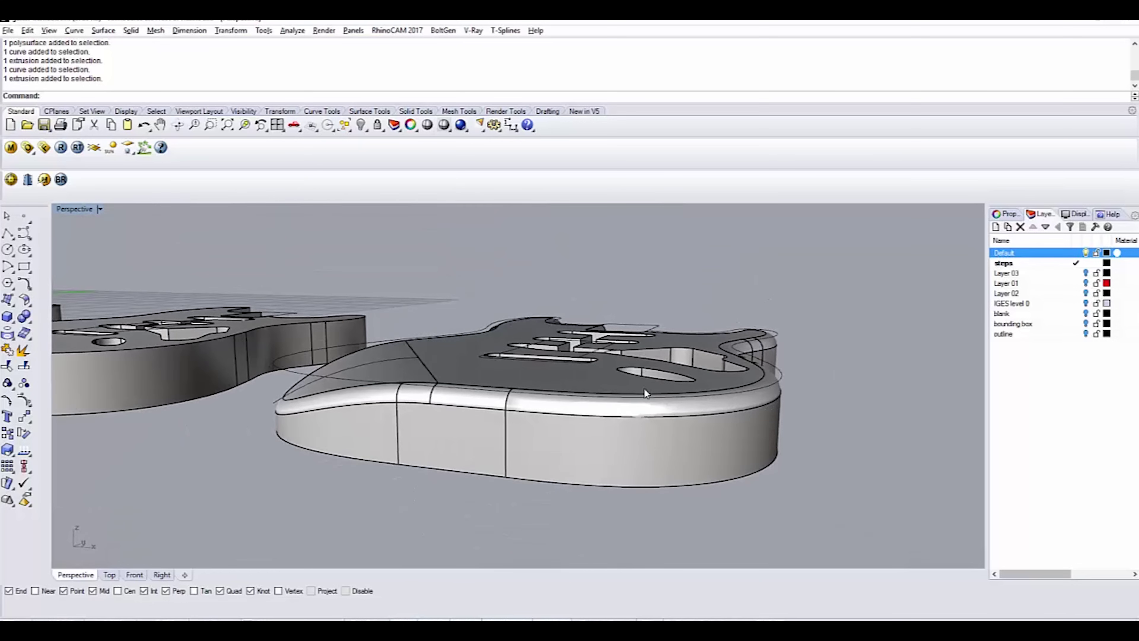
{"action": "right_click_drag", "start_coordinate": [562, 389], "coordinate": [600, 358]}
Inspect the underside of the complete guitar body, including its rounded edge, belly contour and rear cavity outlines
{"action": "scroll", "coordinate": [600, 359], "scroll_direction": "down", "scroll_amount": 5}
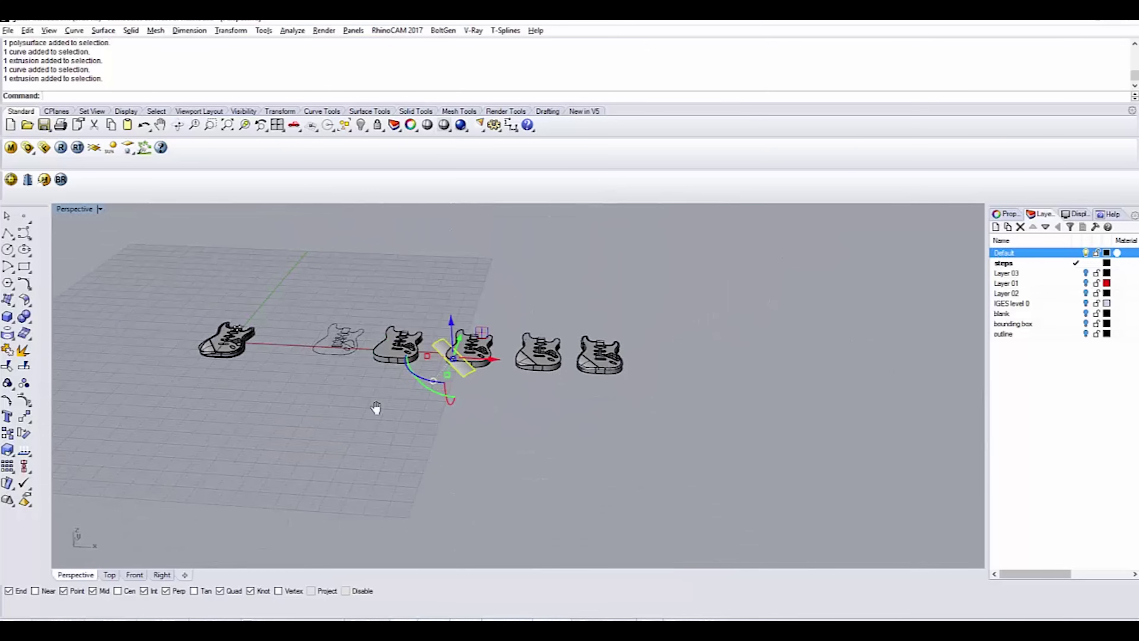
{"action": "right_click_drag", "start_coordinate": [375, 407], "coordinate": [369, 333]}
{"action": "scroll", "coordinate": [383, 449], "scroll_direction": "up", "scroll_amount": 14}
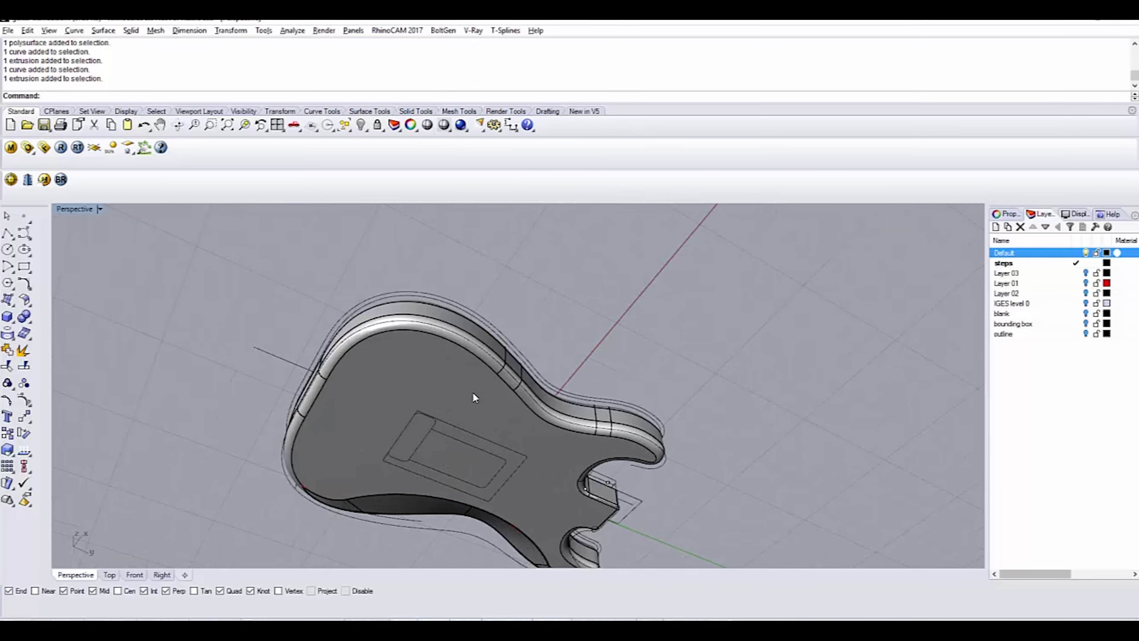
{"action": "scroll", "coordinate": [474, 397], "scroll_direction": "up", "scroll_amount": 2}
{"action": "scroll", "coordinate": [500, 291], "scroll_direction": "down", "scroll_amount": 2}
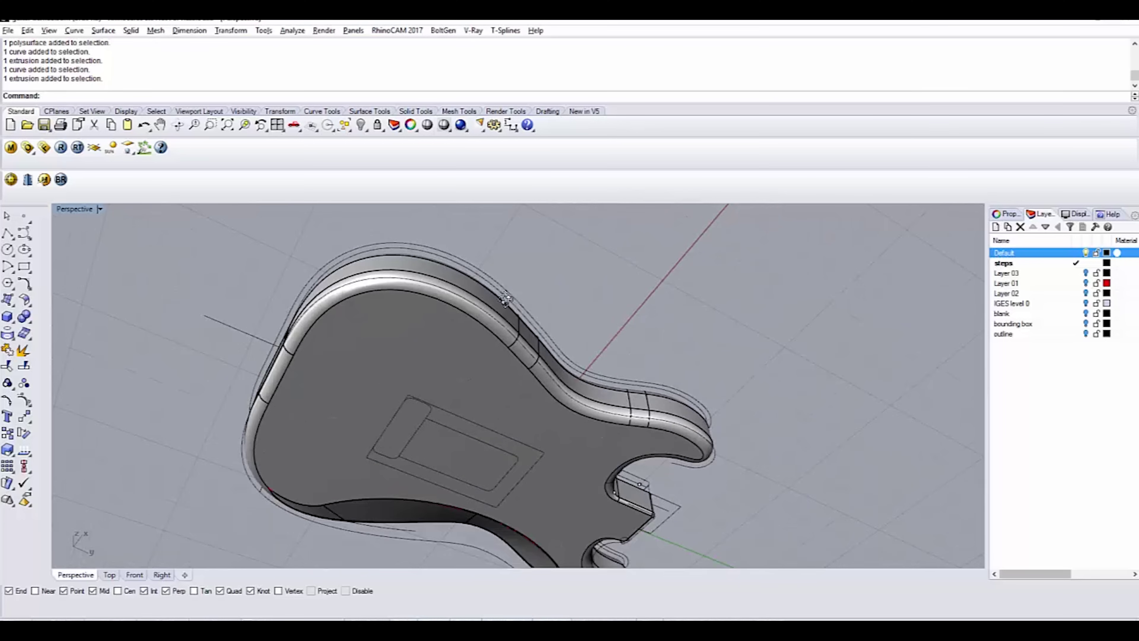
Select the closed rounded slot outline beside the row of six small bridge holes on the complete body's front face
{"action": "right_click_drag", "start_coordinate": [506, 298], "coordinate": [600, 507]}
{"action": "scroll", "coordinate": [600, 454], "scroll_direction": "down", "scroll_amount": 4}
{"action": "right_click_drag", "start_coordinate": [599, 455], "coordinate": [589, 418]}
{"action": "scroll", "coordinate": [561, 411], "scroll_direction": "up", "scroll_amount": 8}
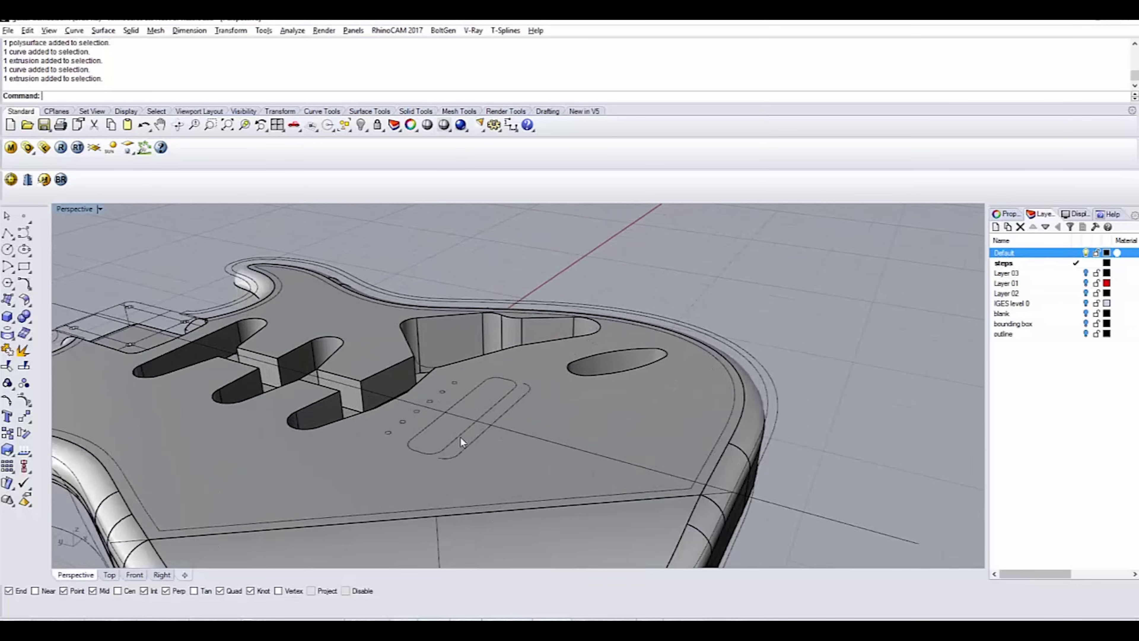
{"action": "right_click_drag", "start_coordinate": [517, 440], "coordinate": [422, 480]}
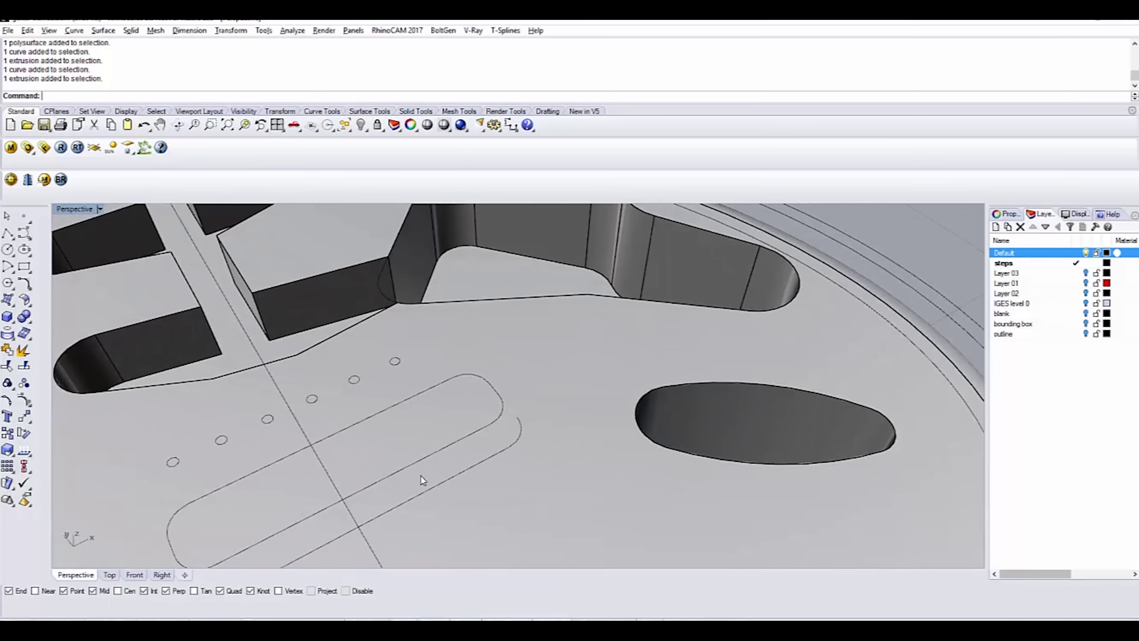
{"action": "scroll", "coordinate": [422, 479], "scroll_direction": "down", "scroll_amount": 6}
{"action": "scroll", "coordinate": [297, 463], "scroll_direction": "up", "scroll_amount": 6}
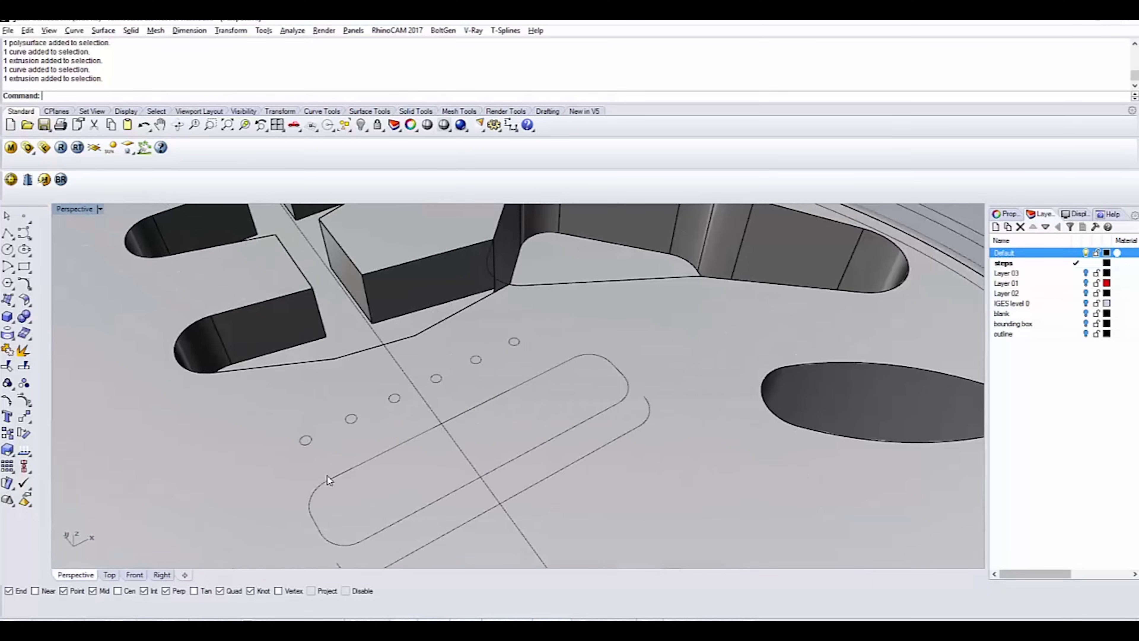
{"action": "left_click", "coordinate": [376, 457]}
{"action": "left_click", "coordinate": [429, 492]}
{"action": "right_click_drag", "start_coordinate": [431, 494], "coordinate": [460, 481]}
{"action": "scroll", "coordinate": [587, 386], "scroll_direction": "down", "scroll_amount": 5}
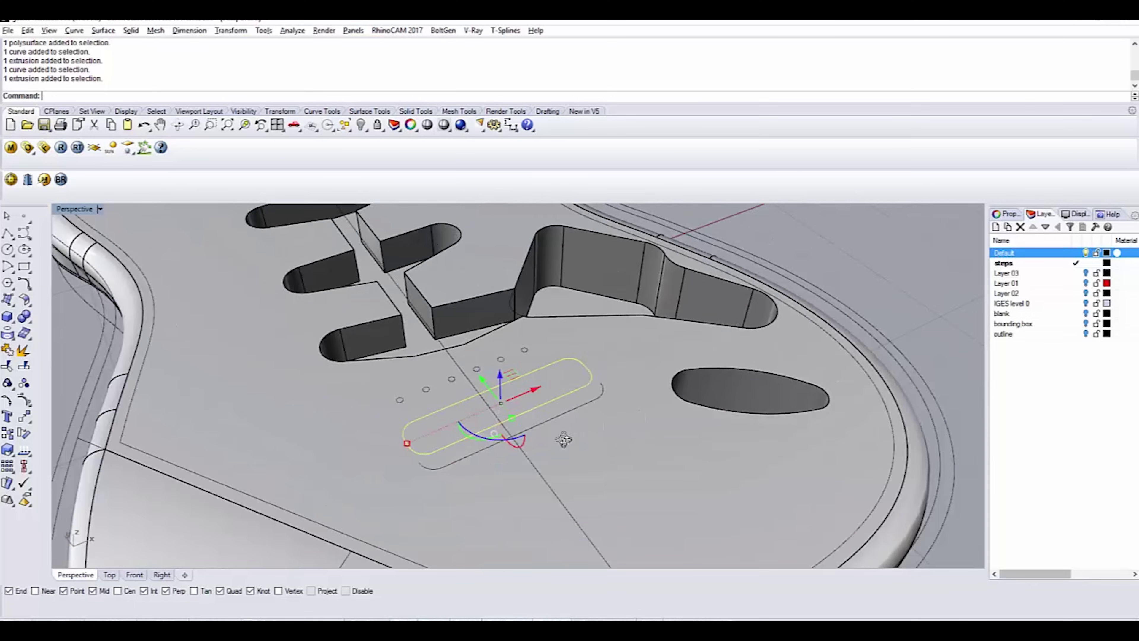
Clear the selection of the rounded slot outline beside the six bridge holes
{"action": "right_click_drag", "start_coordinate": [563, 439], "coordinate": [608, 373]}
{"action": "scroll", "coordinate": [520, 449], "scroll_direction": "down", "scroll_amount": 6}
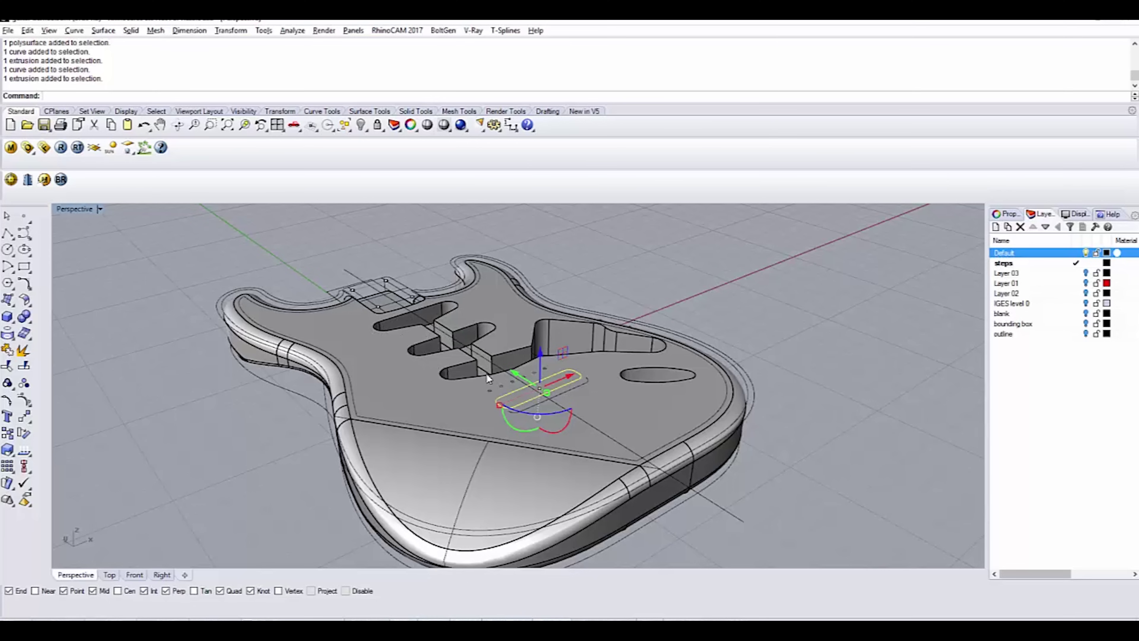
{"action": "right_click_drag", "start_coordinate": [536, 398], "coordinate": [525, 411]}
{"action": "left_click", "coordinate": [729, 294]}
Examine the front of the complete guitar body from several sides, including its cavities, neck pocket, bridge holes and slot outline
{"action": "right_click_drag", "start_coordinate": [583, 350], "coordinate": [662, 350]}
{"action": "scroll", "coordinate": [546, 401], "scroll_direction": "up", "scroll_amount": 3}
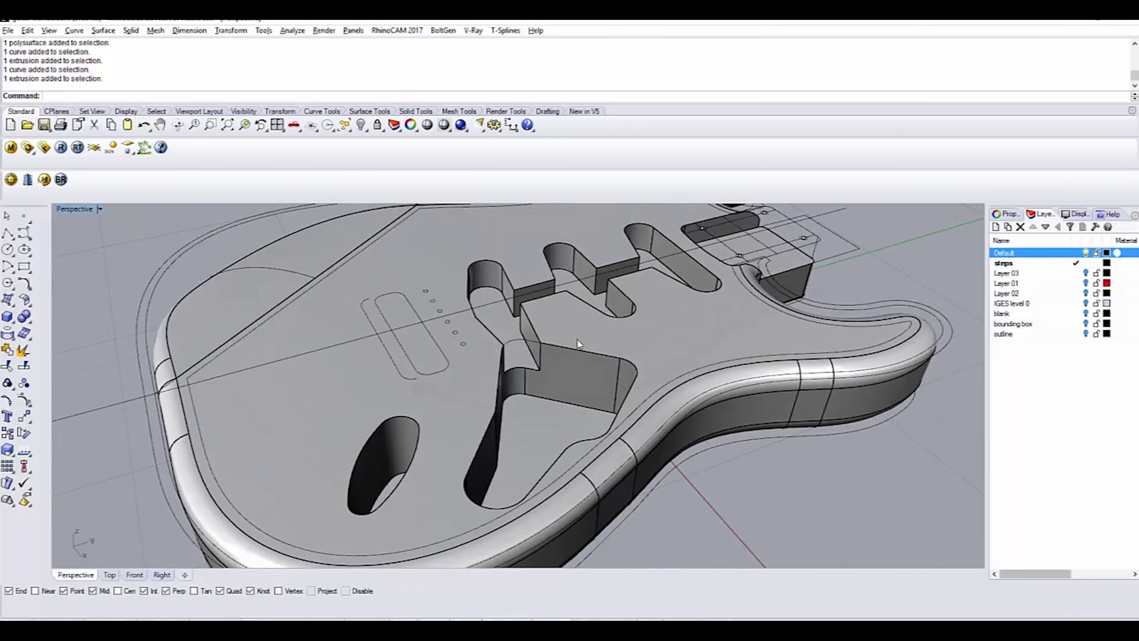
{"action": "right_click_drag", "start_coordinate": [554, 383], "coordinate": [528, 414]}
{"action": "scroll", "coordinate": [529, 411], "scroll_direction": "up", "scroll_amount": 7}
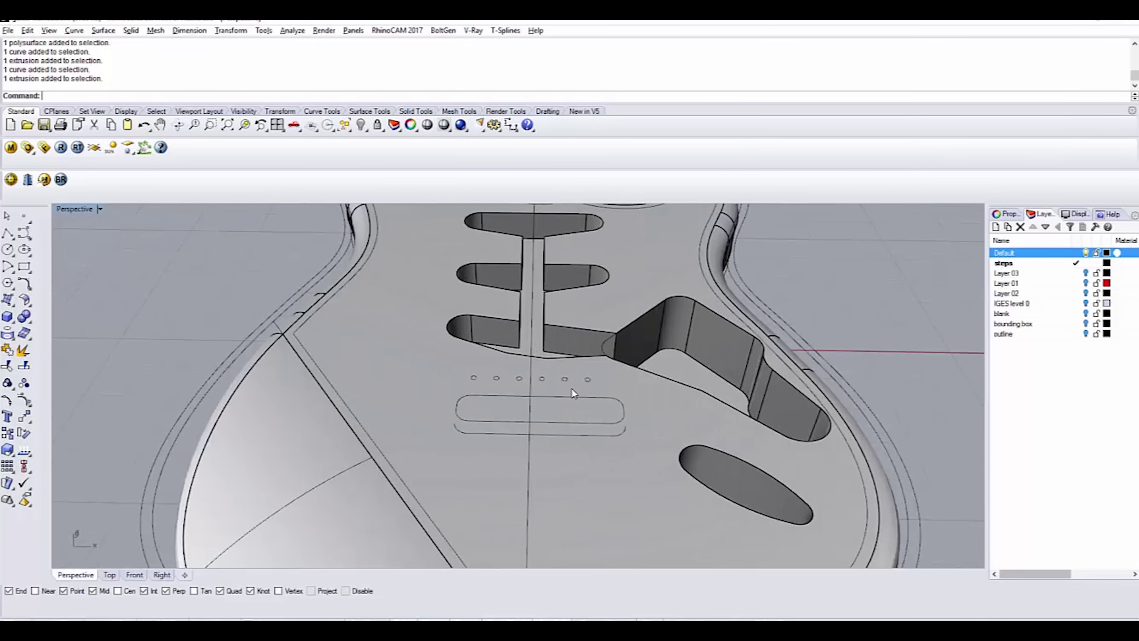
{"action": "scroll", "coordinate": [514, 406], "scroll_direction": "down", "scroll_amount": 2}
{"action": "right_click_drag", "start_coordinate": [585, 420], "coordinate": [531, 453]}
{"action": "scroll", "coordinate": [556, 433], "scroll_direction": "up", "scroll_amount": 2}
{"action": "scroll", "coordinate": [610, 415], "scroll_direction": "down", "scroll_amount": 3}
{"action": "scroll", "coordinate": [521, 412], "scroll_direction": "down", "scroll_amount": 5}
{"action": "scroll", "coordinate": [546, 414], "scroll_direction": "up", "scroll_amount": 5}
{"action": "scroll", "coordinate": [493, 424], "scroll_direction": "down", "scroll_amount": 4}
{"action": "scroll", "coordinate": [532, 453], "scroll_direction": "up", "scroll_amount": 1}
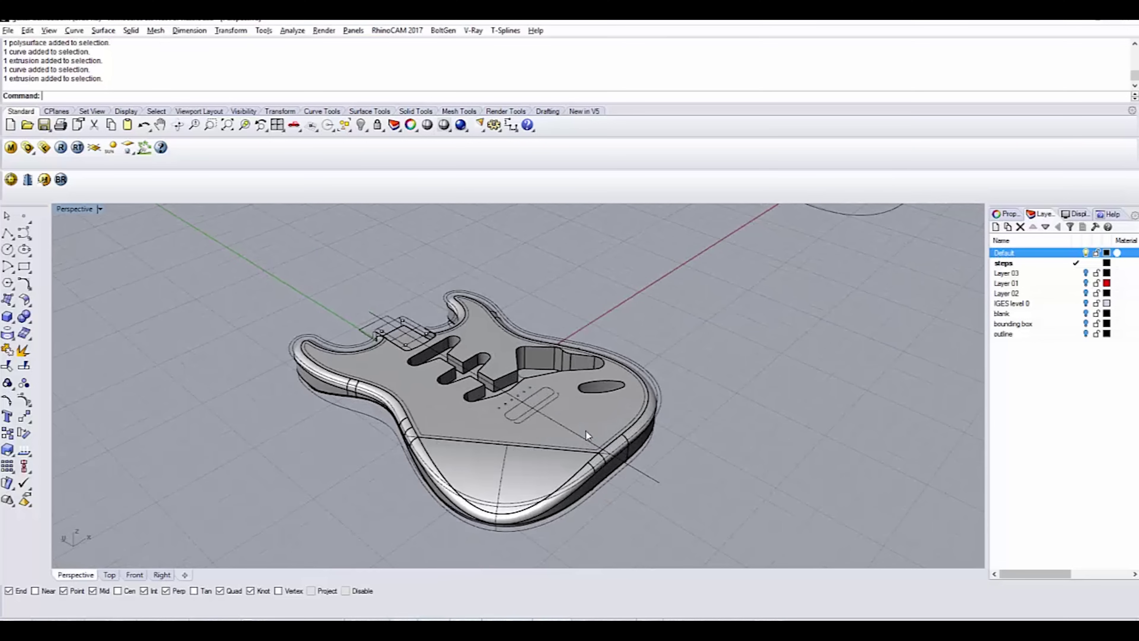
{"action": "right_click_drag", "start_coordinate": [611, 419], "coordinate": [457, 451]}
{"action": "scroll", "coordinate": [513, 426], "scroll_direction": "down", "scroll_amount": 4}
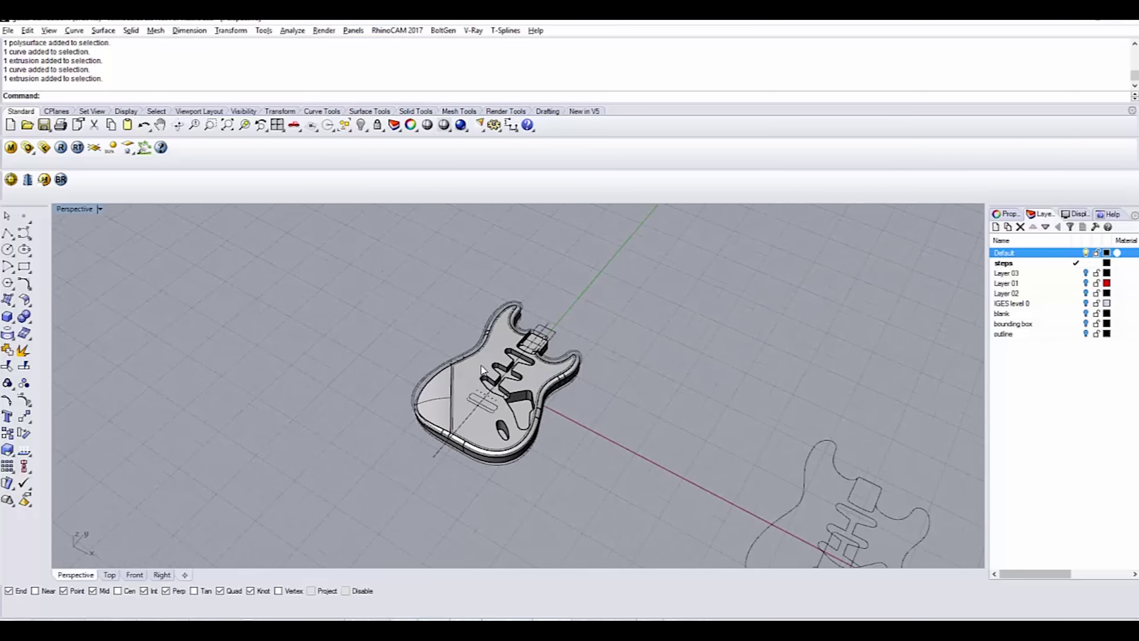
{"action": "scroll", "coordinate": [481, 369], "scroll_direction": "up", "scroll_amount": 3}
{"action": "right_click_drag", "start_coordinate": [493, 400], "coordinate": [571, 439]}
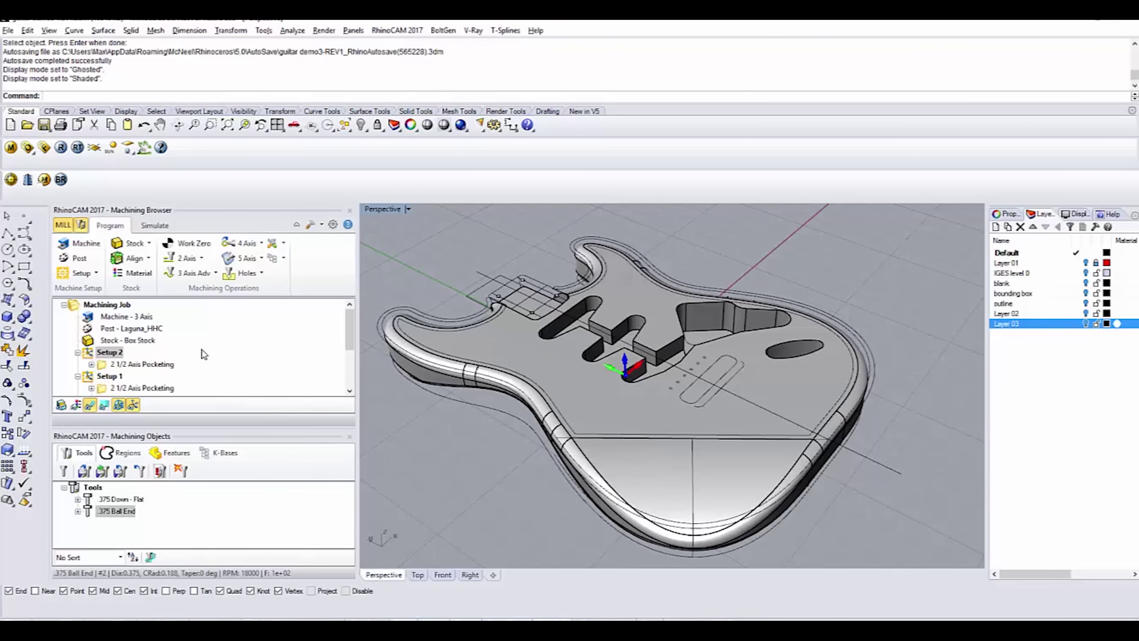
Display the 2 1/2 Axis Pocketing toolpath of Setup 2 in the connected pickup and control cavities
{"action": "mouse_move", "coordinate": [352, 333]}
{"action": "left_mouse_down"}
{"action": "mouse_move", "coordinate": [354, 371]}
{"action": "mouse_move", "coordinate": [351, 327]}
{"action": "left_mouse_up"}
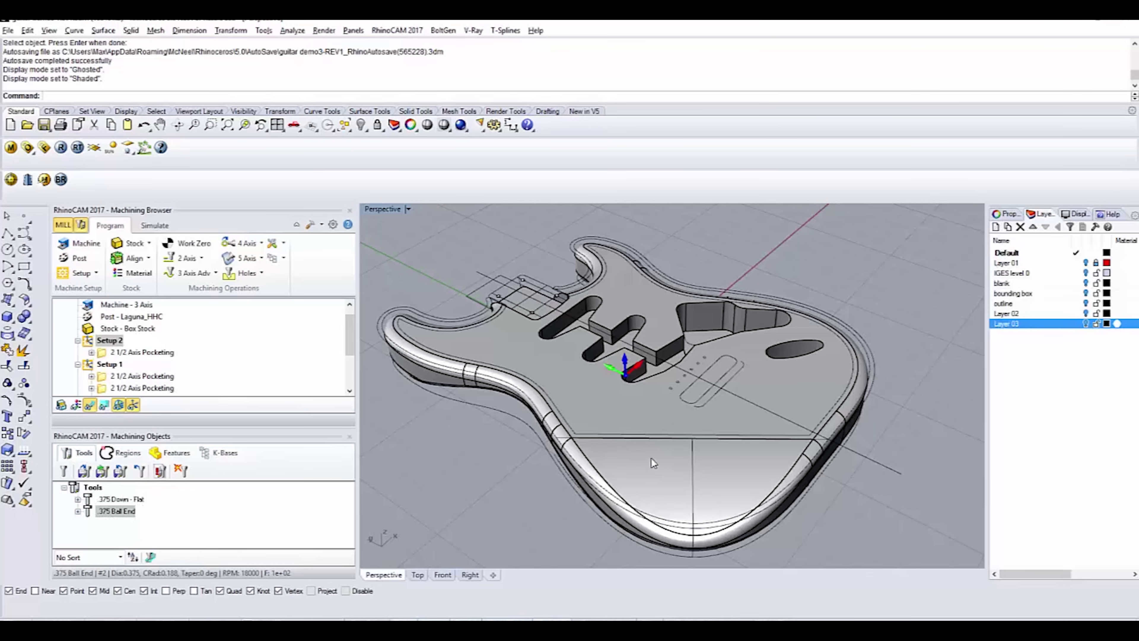
{"action": "right_click_drag", "start_coordinate": [757, 444], "coordinate": [704, 442]}
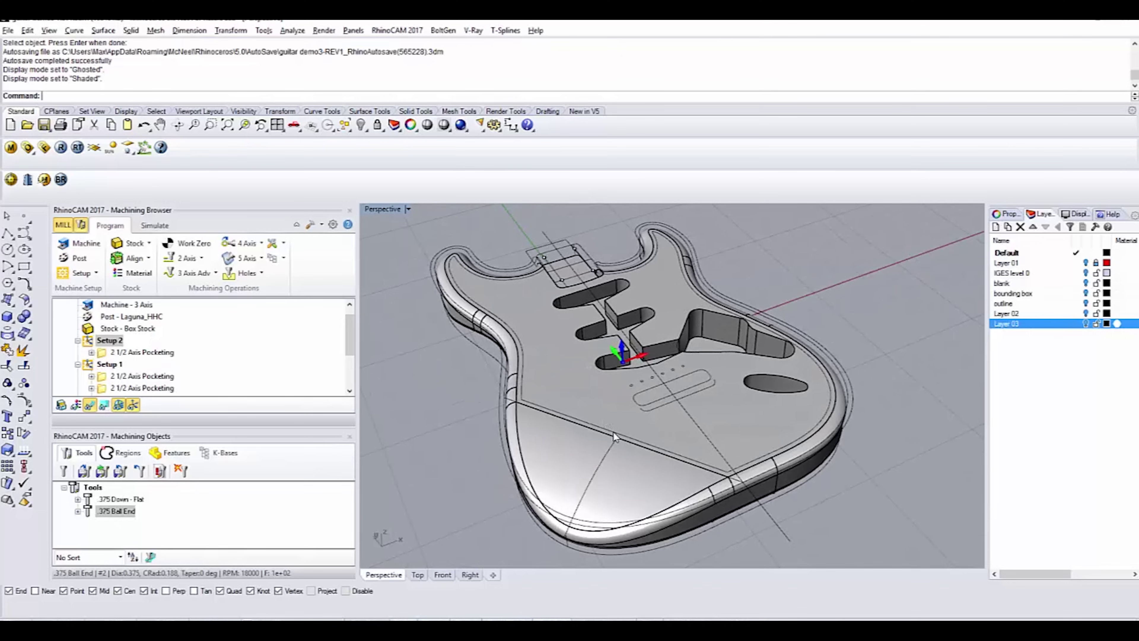
{"action": "right_click_drag", "start_coordinate": [837, 351], "coordinate": [697, 316]}
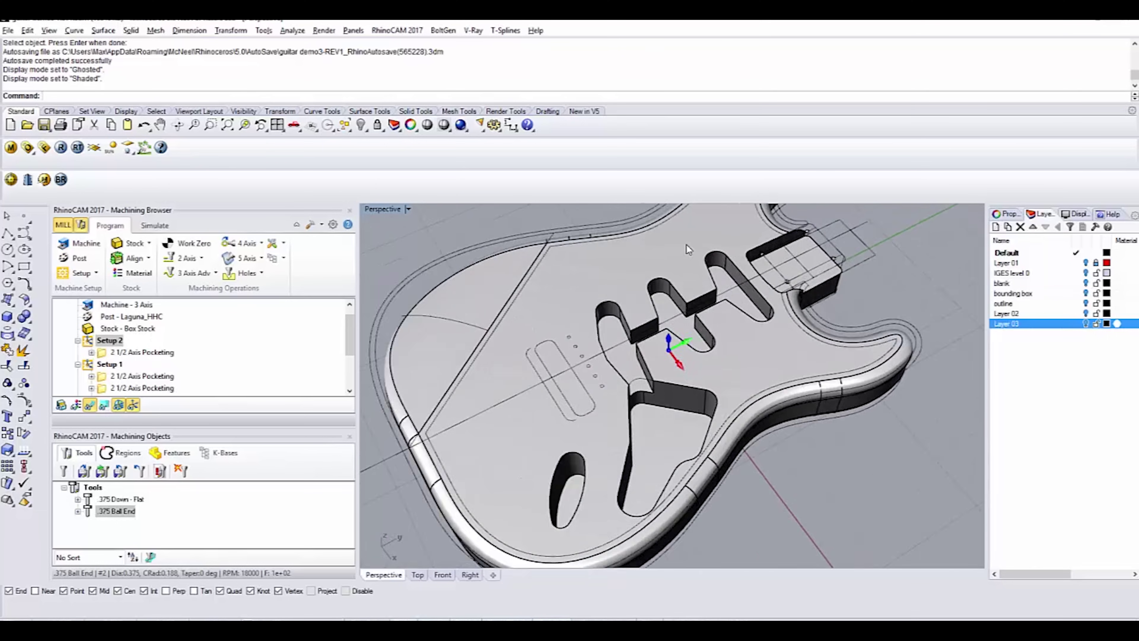
{"action": "scroll", "coordinate": [694, 311], "scroll_direction": "up", "scroll_amount": 2}
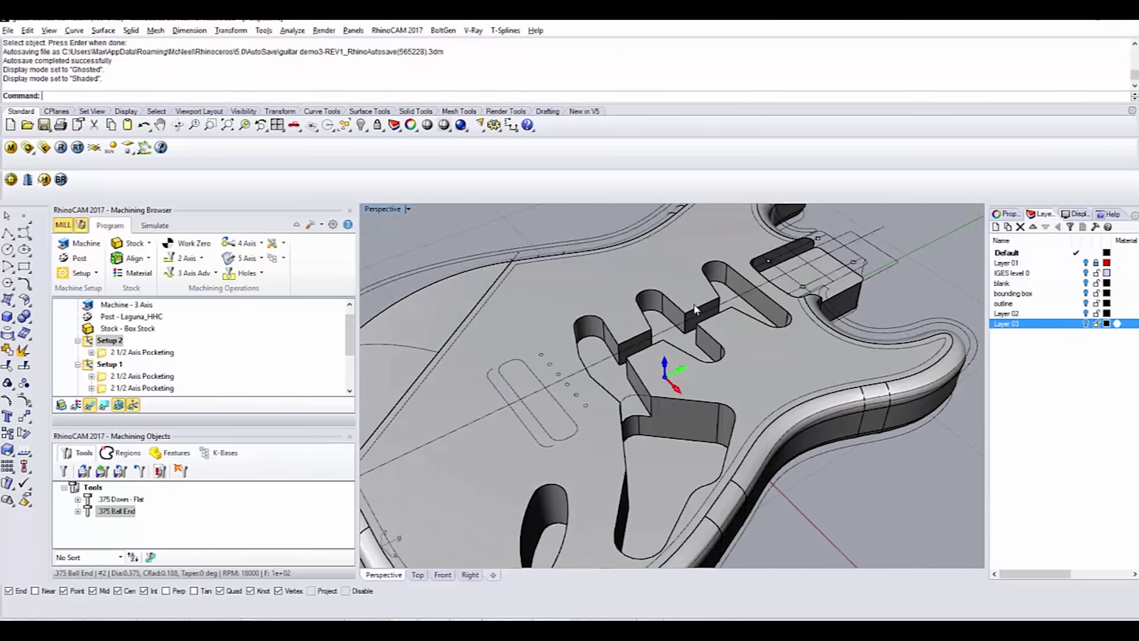
{"action": "left_click", "coordinate": [133, 353]}
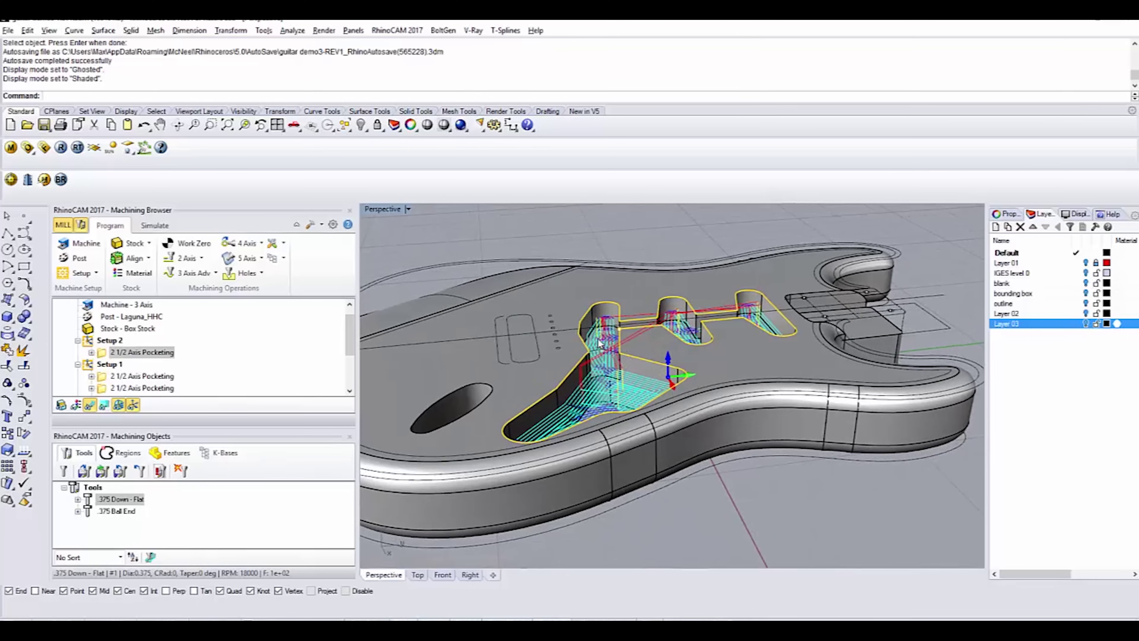
Examine the Setup 2 pocketing passes up close in the pickup channels and the adjoining control cavity
{"action": "scroll", "coordinate": [601, 343], "scroll_direction": "up", "scroll_amount": 5}
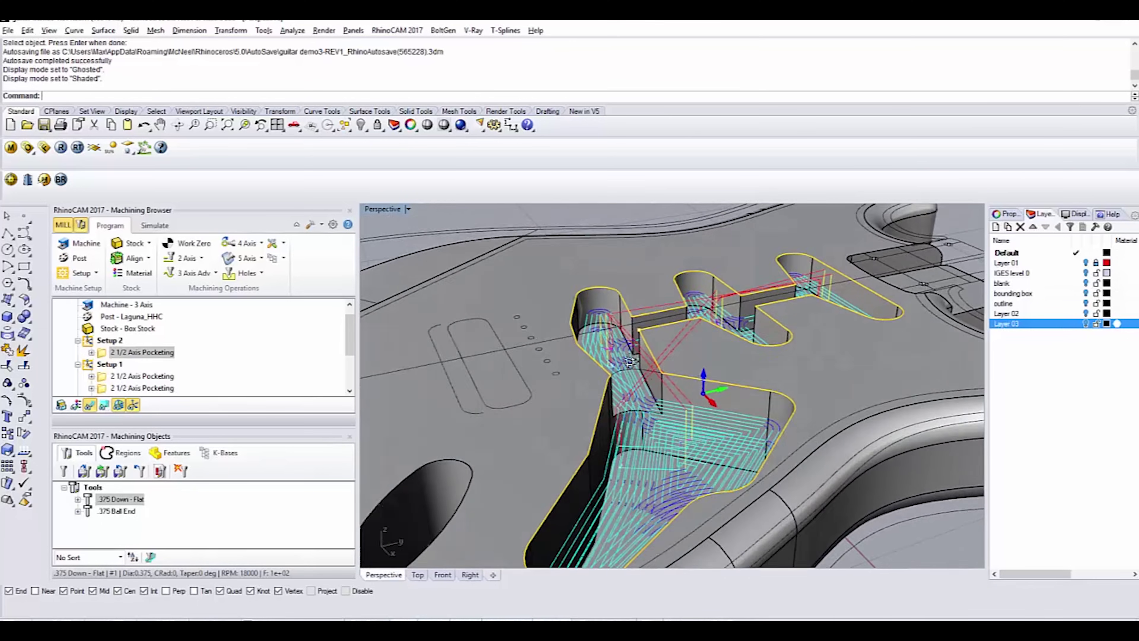
{"action": "scroll", "coordinate": [630, 361], "scroll_direction": "up", "scroll_amount": 3}
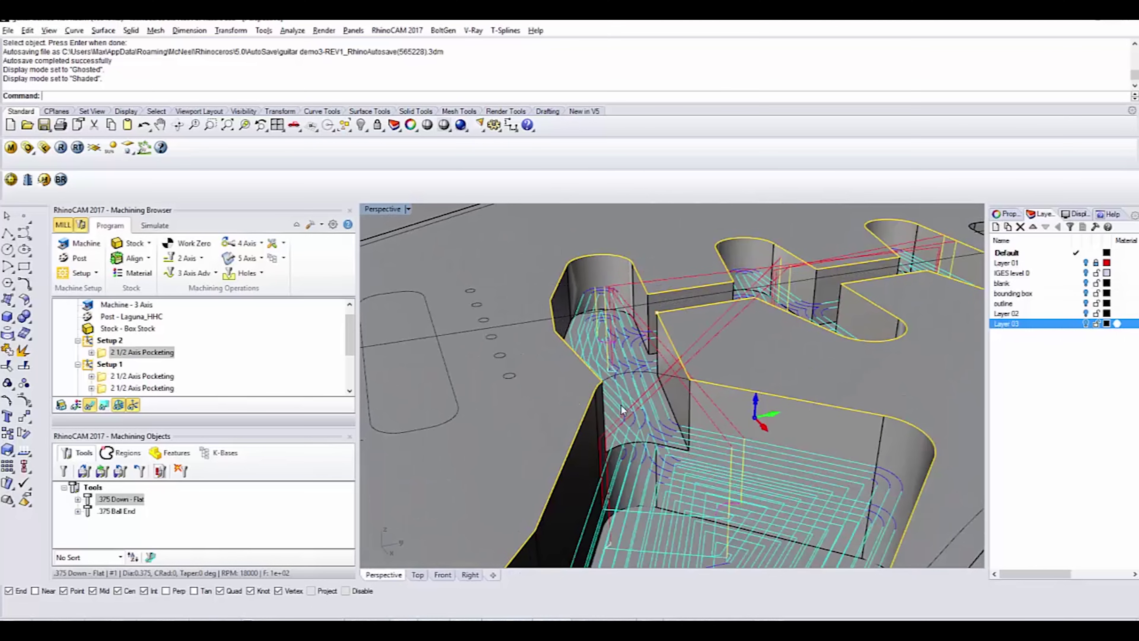
{"action": "scroll", "coordinate": [621, 410], "scroll_direction": "down", "scroll_amount": 4}
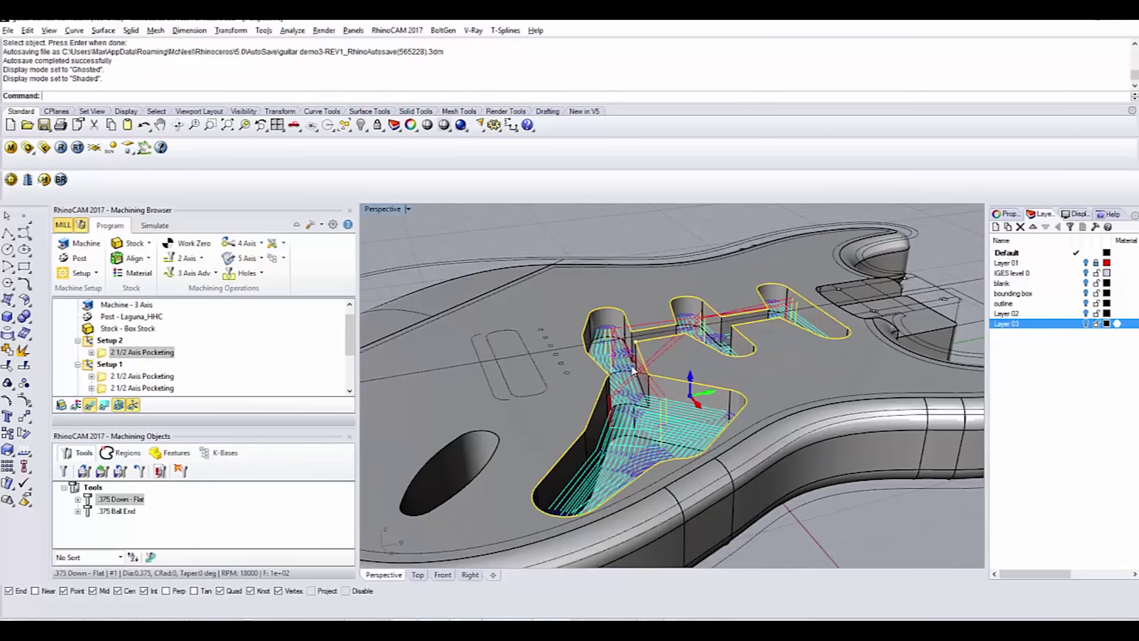
{"action": "right_click_drag", "start_coordinate": [670, 391], "coordinate": [713, 381]}
{"action": "scroll", "coordinate": [629, 361], "scroll_direction": "up", "scroll_amount": 5}
{"action": "scroll", "coordinate": [592, 348], "scroll_direction": "up", "scroll_amount": 3}
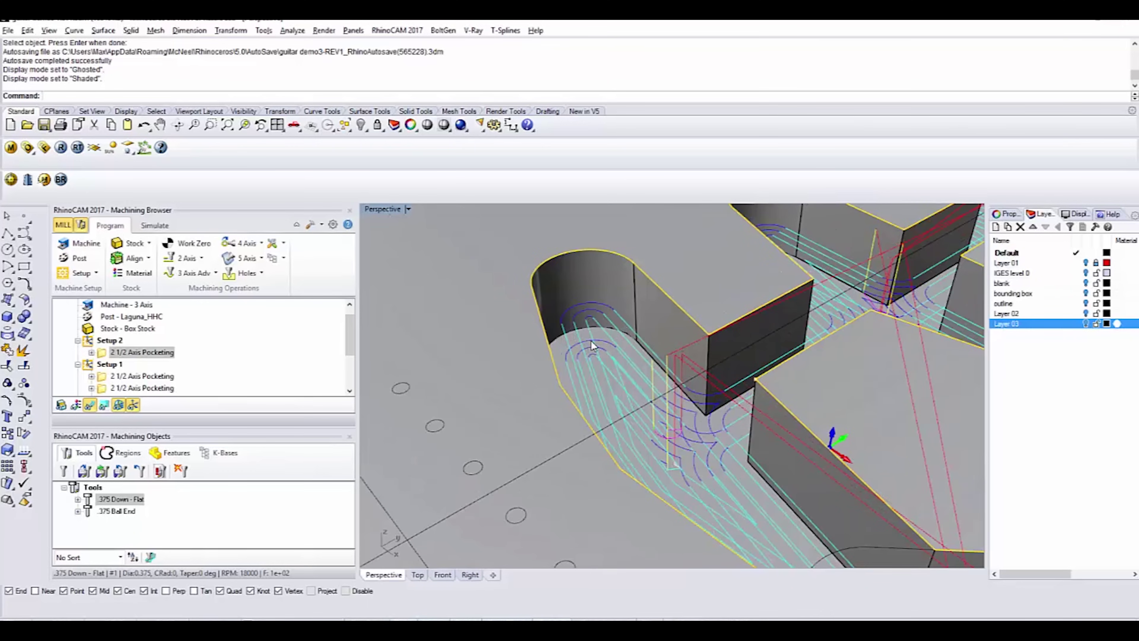
{"action": "right_click_drag", "start_coordinate": [602, 359], "coordinate": [682, 425]}
{"action": "scroll", "coordinate": [588, 348], "scroll_direction": "down", "scroll_amount": 5}
{"action": "scroll", "coordinate": [617, 359], "scroll_direction": "down", "scroll_amount": 10}
{"action": "scroll", "coordinate": [617, 350], "scroll_direction": "up", "scroll_amount": 7}
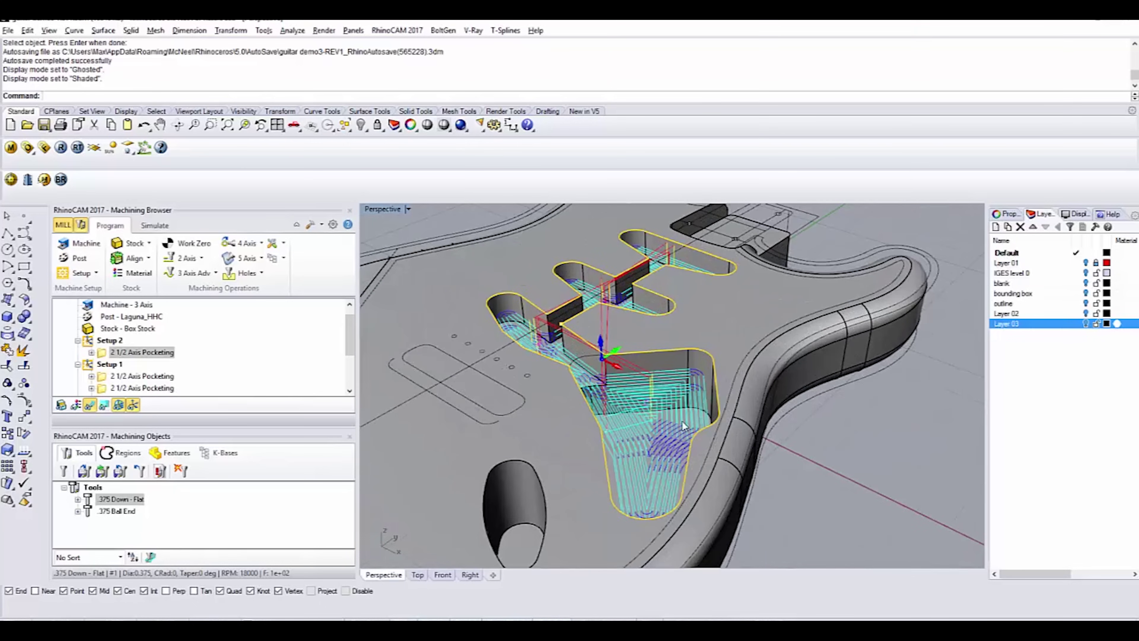
{"action": "right_click_drag", "start_coordinate": [663, 378], "coordinate": [632, 356]}
{"action": "scroll", "coordinate": [653, 371], "scroll_direction": "down", "scroll_amount": 5}
{"action": "scroll", "coordinate": [654, 372], "scroll_direction": "up", "scroll_amount": 5}
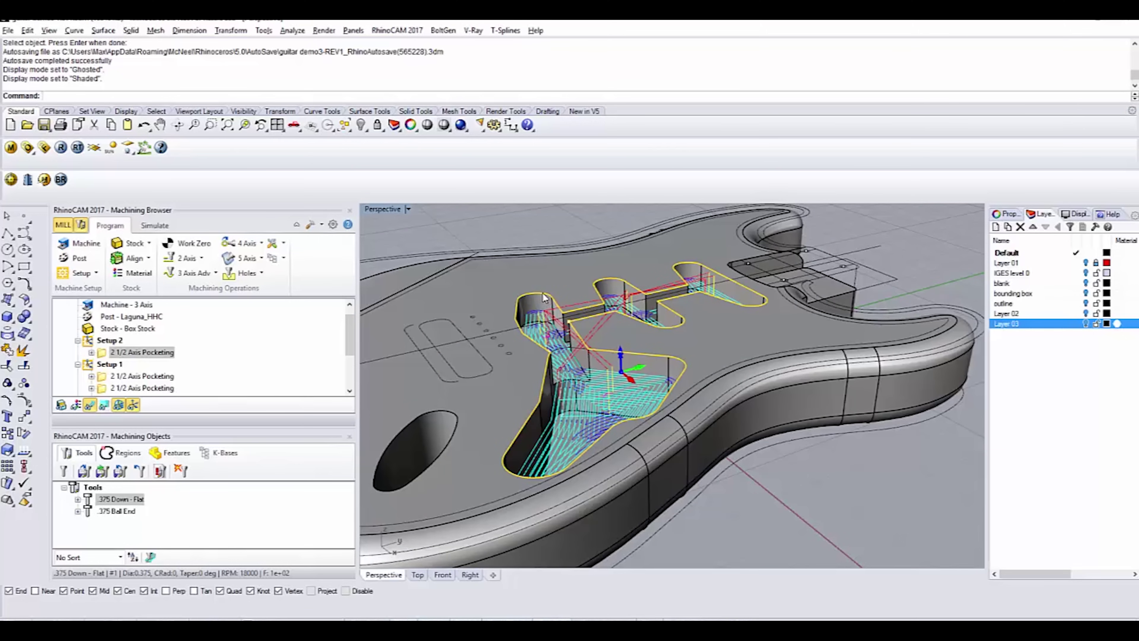
{"action": "scroll", "coordinate": [566, 323], "scroll_direction": "up", "scroll_amount": 10}
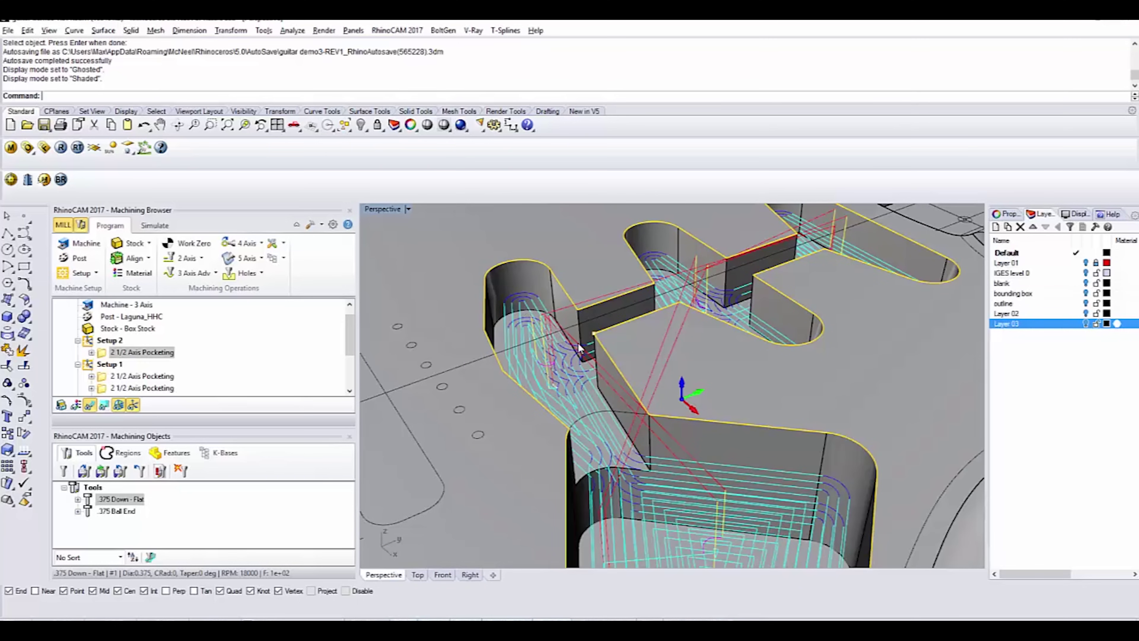
{"action": "mouse_move", "coordinate": [577, 339]}
{"action": "right_mouse_down"}
{"action": "mouse_move", "coordinate": [621, 319]}
{"action": "mouse_move", "coordinate": [542, 349]}
{"action": "mouse_move", "coordinate": [594, 314]}
{"action": "mouse_move", "coordinate": [559, 332]}
{"action": "right_mouse_up"}
{"action": "scroll", "coordinate": [542, 348], "scroll_direction": "down", "scroll_amount": 6}
{"action": "scroll", "coordinate": [558, 332], "scroll_direction": "up", "scroll_amount": 4}
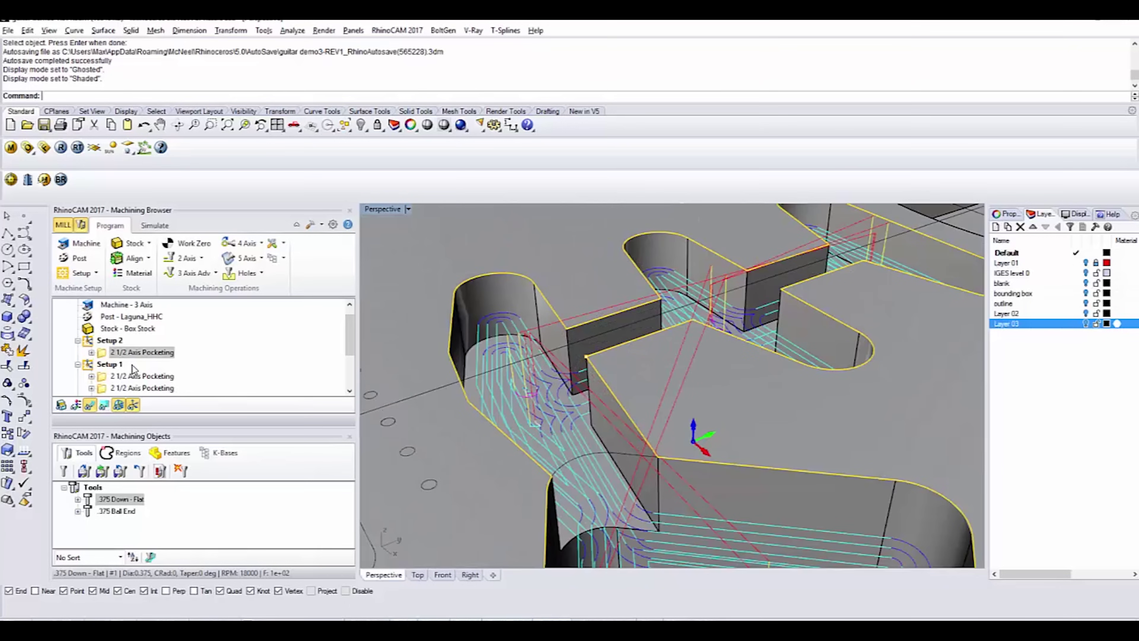
{"action": "scroll", "coordinate": [765, 342], "scroll_direction": "down", "scroll_amount": 5}
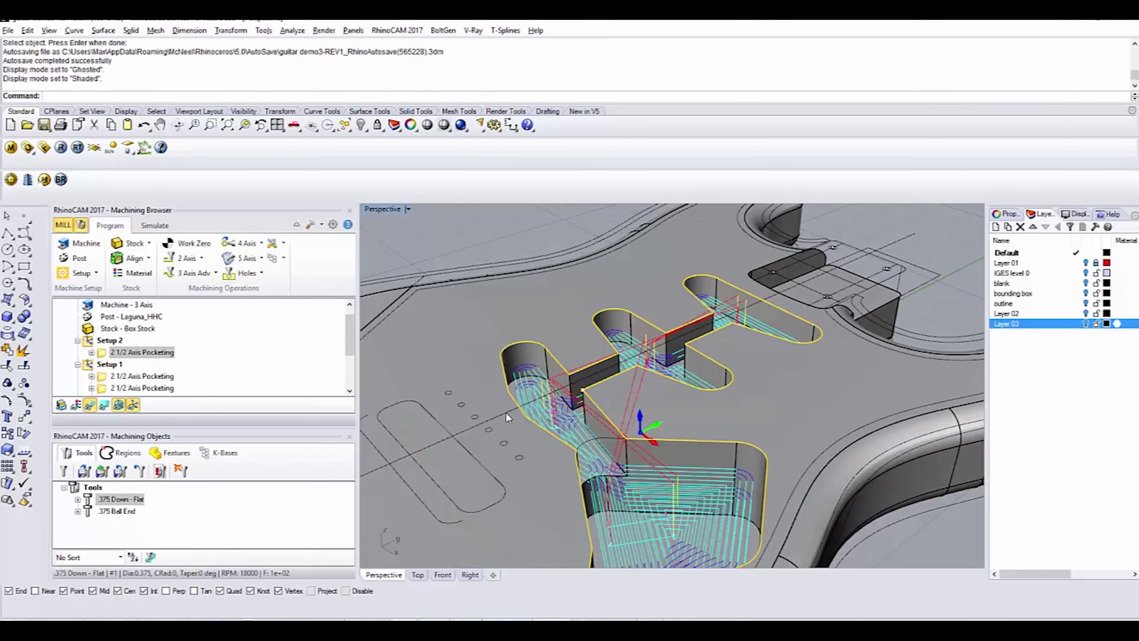
{"action": "scroll", "coordinate": [668, 312], "scroll_direction": "down", "scroll_amount": 4}
{"action": "right_click_drag", "start_coordinate": [668, 312], "coordinate": [628, 327]}
{"action": "scroll", "coordinate": [645, 359], "scroll_direction": "up", "scroll_amount": 3}
{"action": "scroll", "coordinate": [645, 359], "scroll_direction": "down", "scroll_amount": 3}
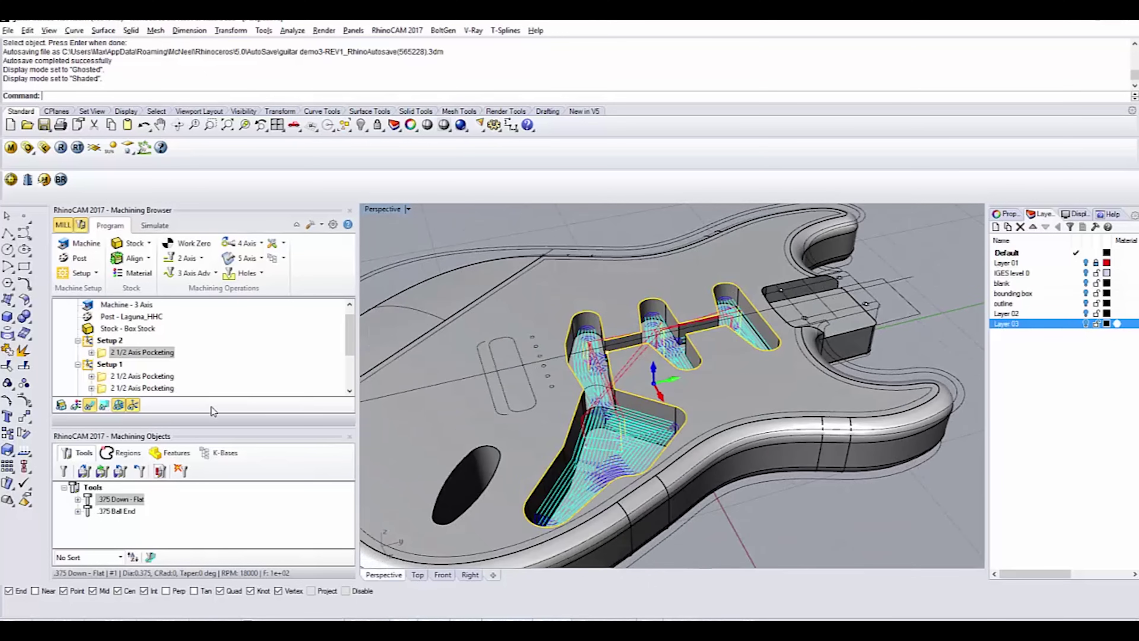
Display the first 2 1/2 Axis Pocketing toolpath of Setup 1 and inspect its passes in the deeper control cavity
{"action": "left_click", "coordinate": [128, 376]}
{"action": "scroll", "coordinate": [642, 395], "scroll_direction": "down", "scroll_amount": 1}
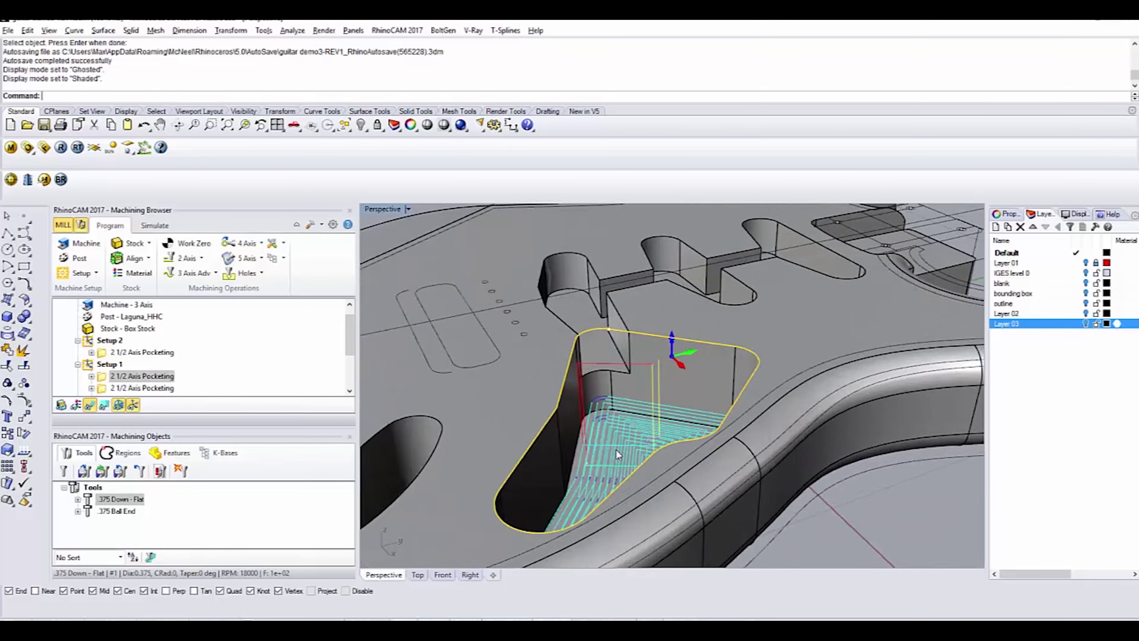
{"action": "scroll", "coordinate": [615, 450], "scroll_direction": "up", "scroll_amount": 2}
{"action": "right_click_drag", "start_coordinate": [656, 429], "coordinate": [694, 388]}
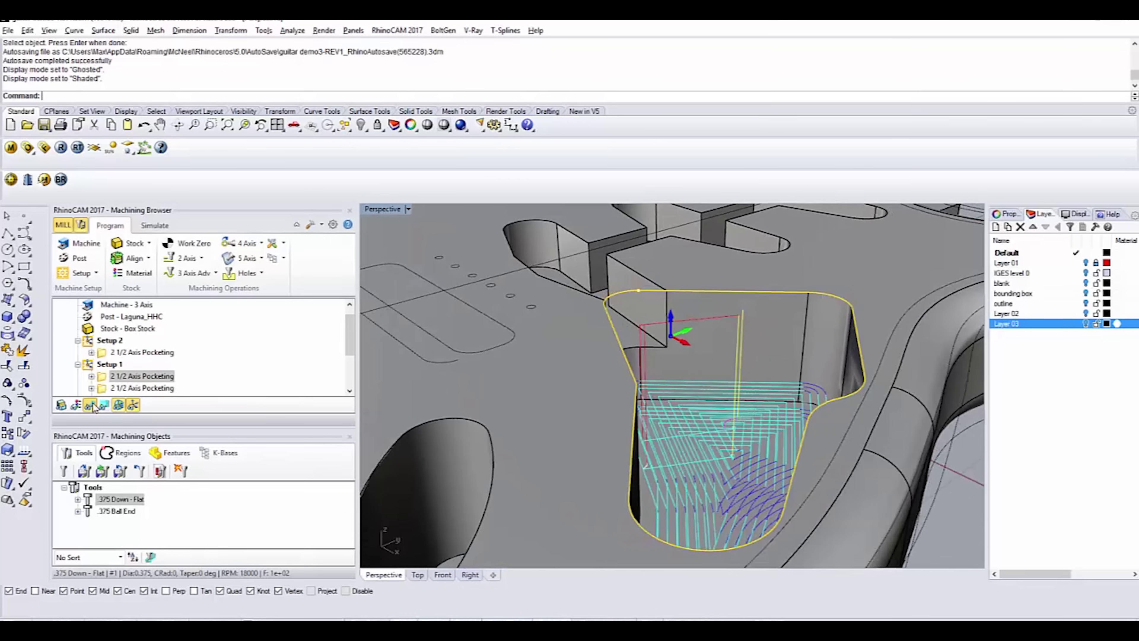
Display the second 2 1/2 Axis Pocketing toolpath of Setup 1, which covers the neck pocket
{"action": "left_click", "coordinate": [106, 388]}
{"action": "right_click_drag", "start_coordinate": [741, 364], "coordinate": [641, 418]}
{"action": "scroll", "coordinate": [640, 418], "scroll_direction": "down", "scroll_amount": 4}
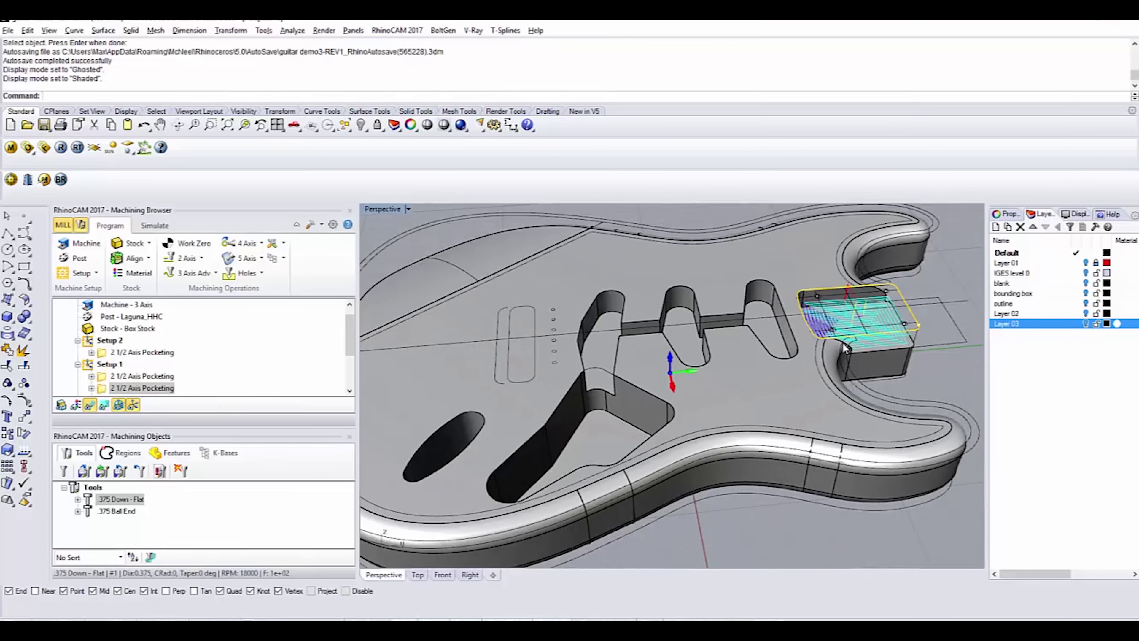
Display the third 2 1/2 Axis Pocketing toolpath of Setup 1 and inspect its passes in the oval cavity
{"action": "scroll", "coordinate": [154, 389], "scroll_direction": "down", "scroll_amount": 1}
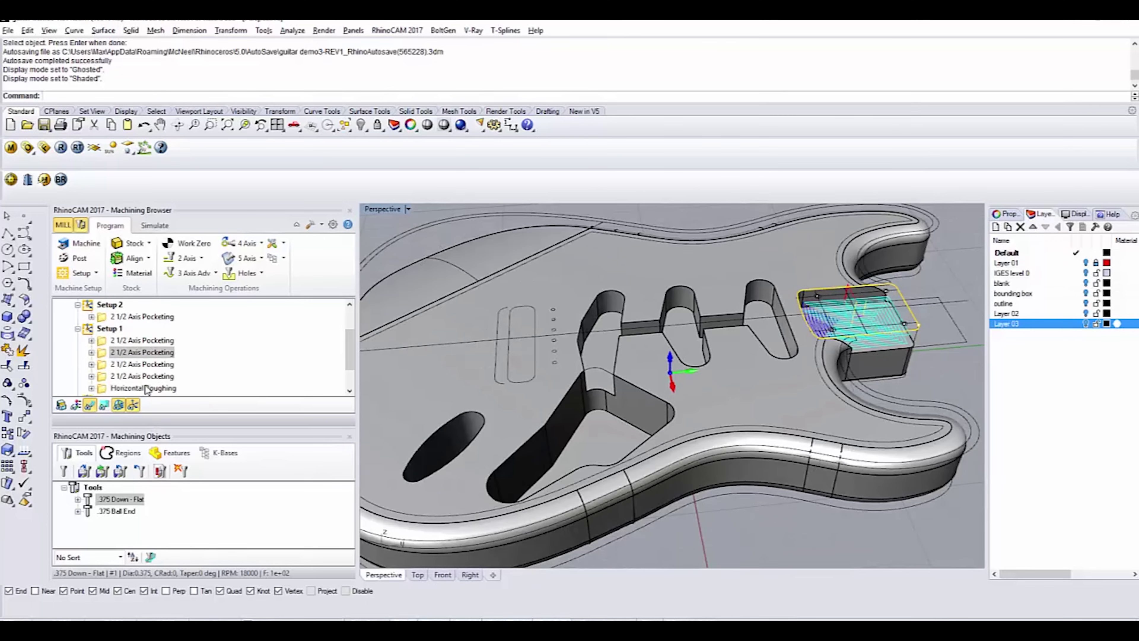
{"action": "left_click", "coordinate": [130, 365]}
{"action": "right_click_drag", "start_coordinate": [427, 483], "coordinate": [618, 489]}
{"action": "scroll", "coordinate": [613, 504], "scroll_direction": "up", "scroll_amount": 10}
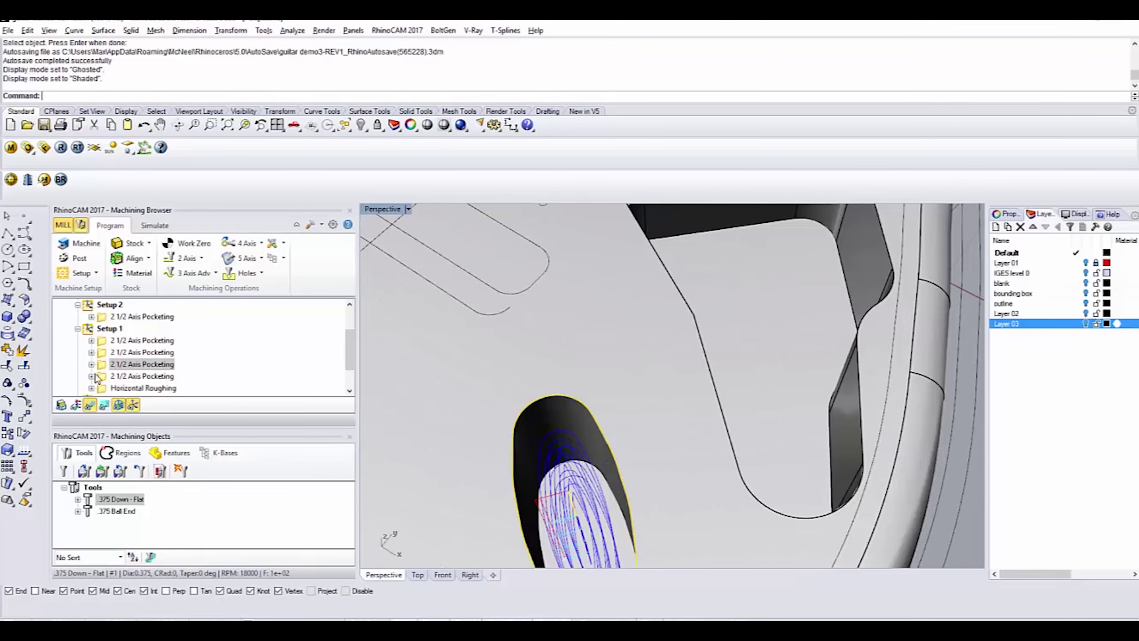
Display the fourth 2 1/2 Axis Pocketing toolpath of Setup 1 at the rounded slot outline beside the bridge holes
{"action": "left_click", "coordinate": [122, 378]}
{"action": "scroll", "coordinate": [560, 417], "scroll_direction": "down", "scroll_amount": 4}
{"action": "right_click_drag", "start_coordinate": [561, 416], "coordinate": [539, 345]}
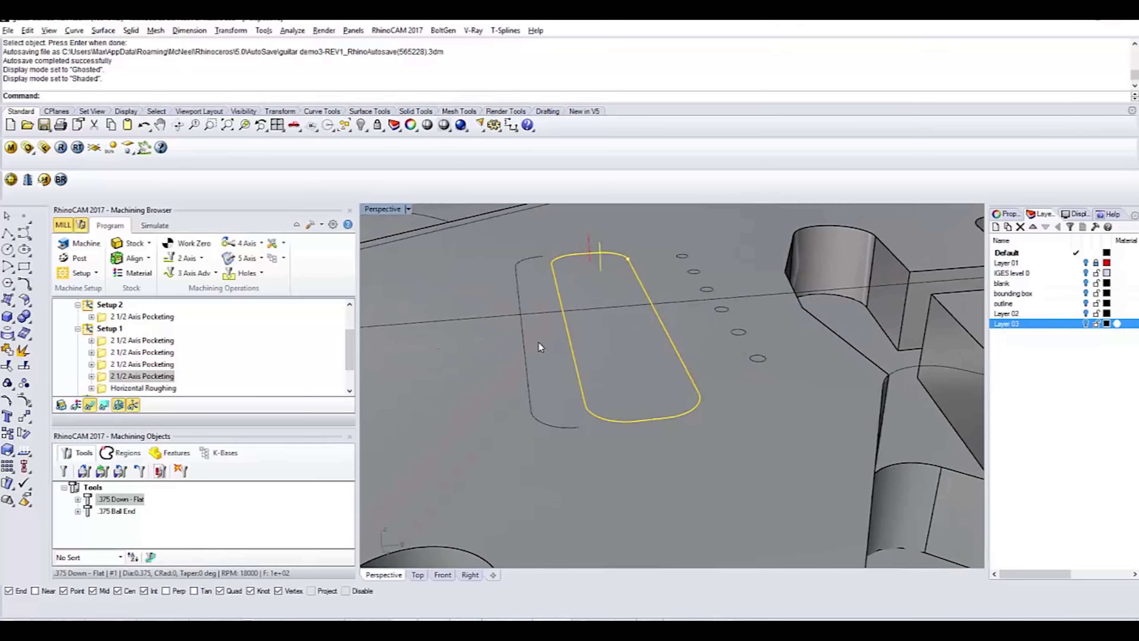
{"action": "scroll", "coordinate": [540, 344], "scroll_direction": "down", "scroll_amount": 5}
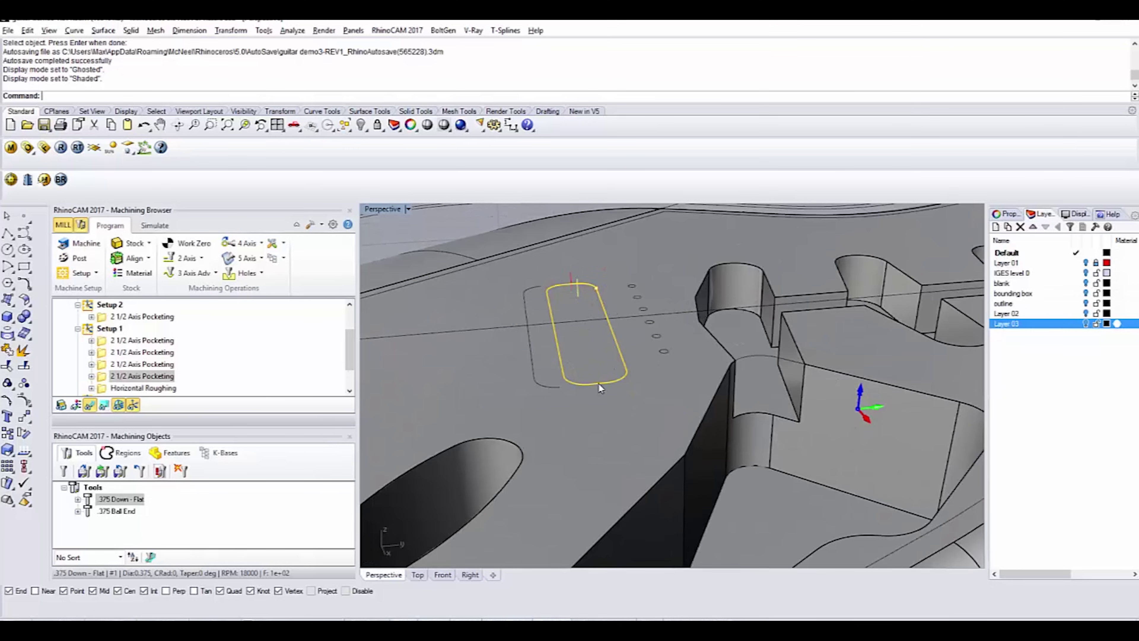
{"action": "right_click_drag", "start_coordinate": [617, 383], "coordinate": [554, 350]}
Show the simulated cut stock and inspect the machined bridge slot with its pocketing toolpath from several sides
{"action": "left_click", "coordinate": [155, 225]}
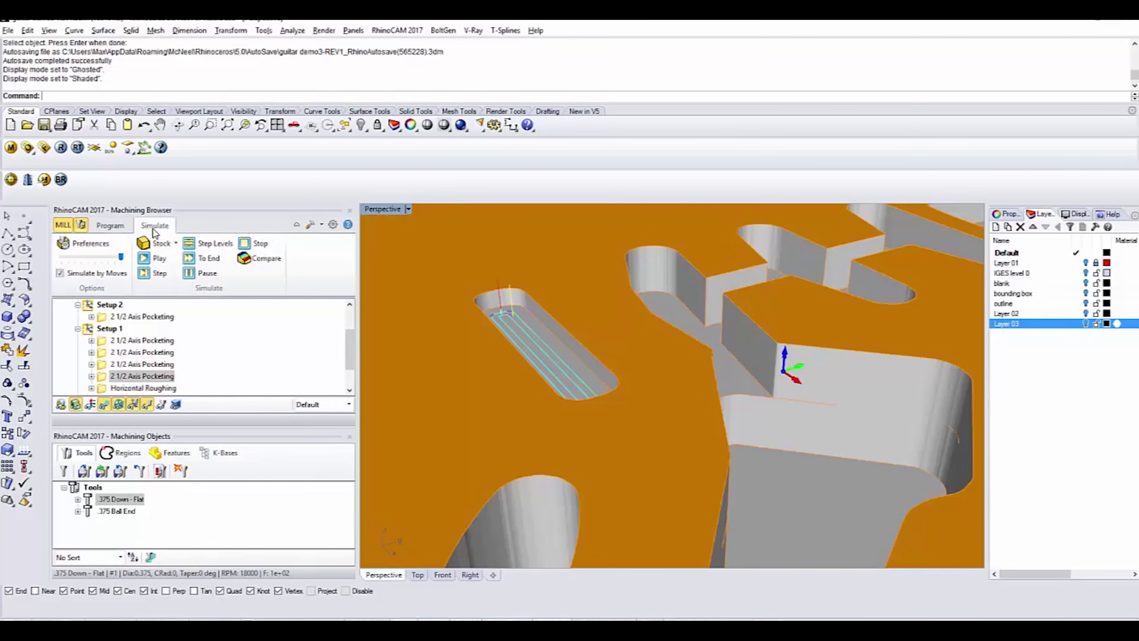
{"action": "right_click_drag", "start_coordinate": [430, 328], "coordinate": [726, 374]}
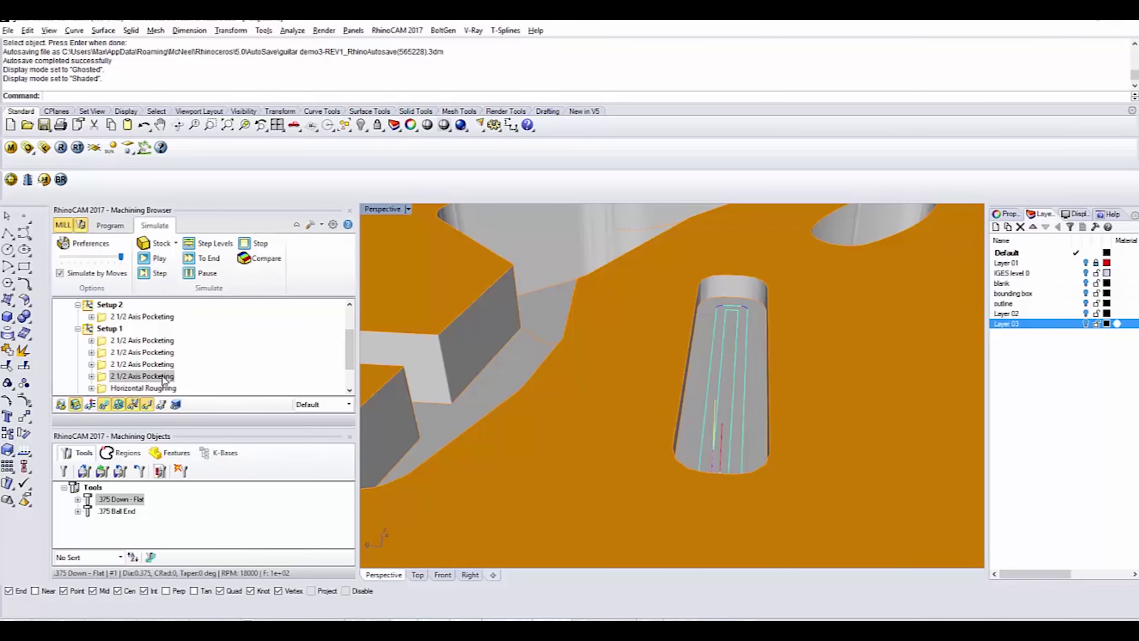
{"action": "scroll", "coordinate": [655, 387], "scroll_direction": "down", "scroll_amount": 9}
{"action": "right_click_drag", "start_coordinate": [675, 388], "coordinate": [569, 394]}
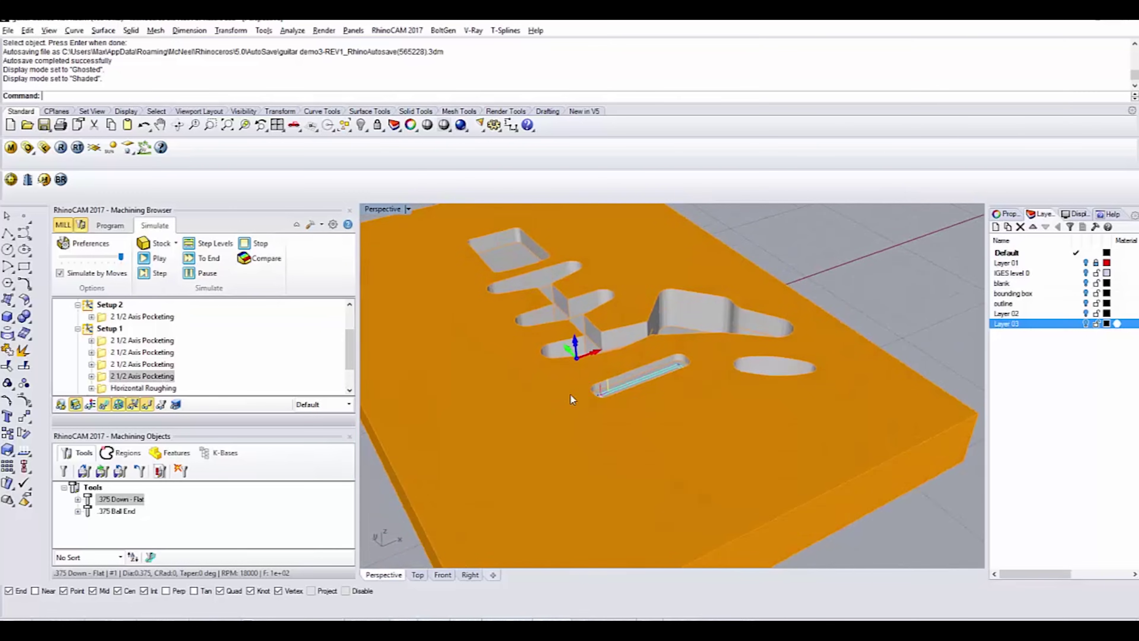
{"action": "scroll", "coordinate": [603, 359], "scroll_direction": "up", "scroll_amount": 6}
{"action": "right_click_drag", "start_coordinate": [681, 361], "coordinate": [547, 363]}
{"action": "scroll", "coordinate": [560, 354], "scroll_direction": "up", "scroll_amount": 5}
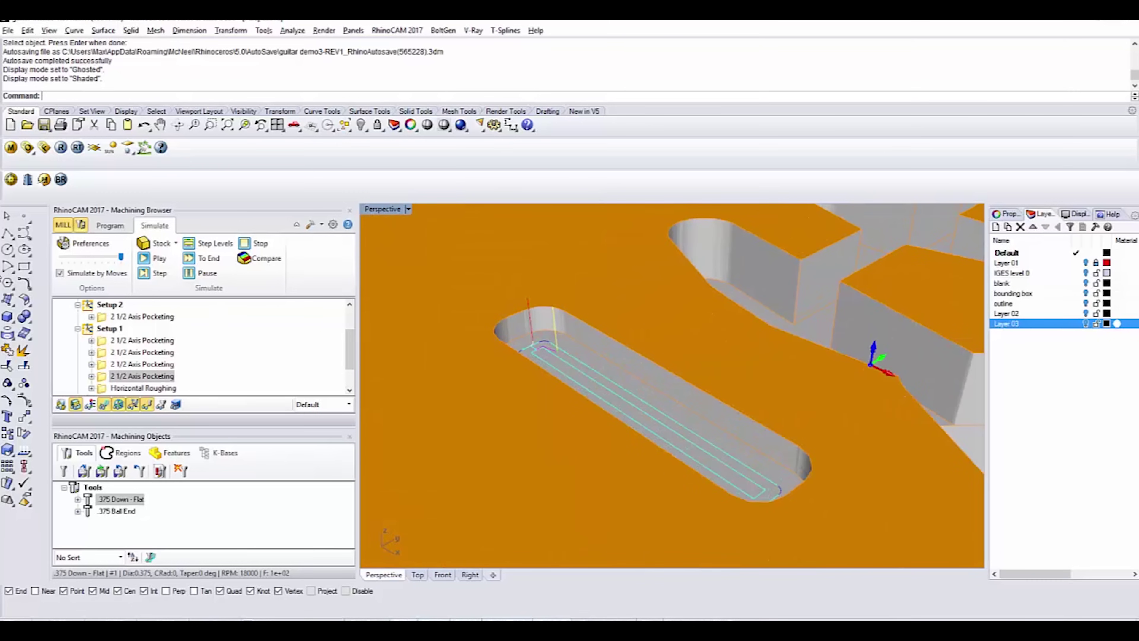
Return from the simulation to the toolpath programming view and examine the arm contour beside the bridge slot
{"action": "left_click", "coordinate": [107, 226]}
{"action": "scroll", "coordinate": [663, 399], "scroll_direction": "down", "scroll_amount": 6}
{"action": "mouse_move", "coordinate": [603, 396]}
{"action": "right_mouse_down"}
{"action": "mouse_move", "coordinate": [695, 409]}
{"action": "mouse_move", "coordinate": [618, 391]}
{"action": "right_mouse_up"}
{"action": "scroll", "coordinate": [695, 409], "scroll_direction": "down", "scroll_amount": 6}
{"action": "scroll", "coordinate": [591, 399], "scroll_direction": "up", "scroll_amount": 3}
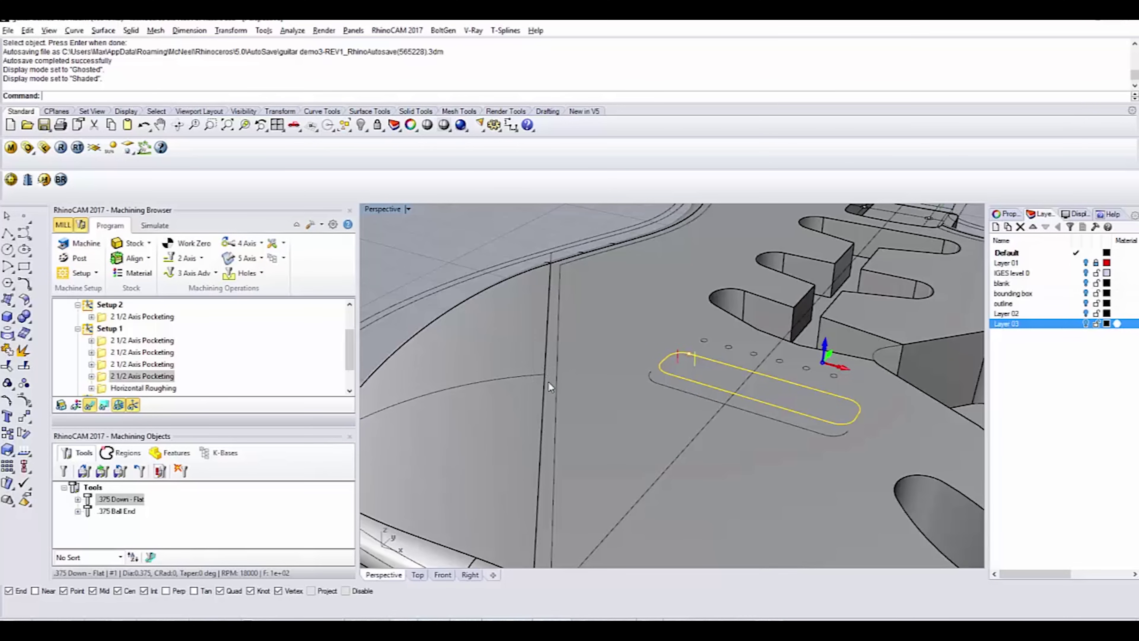
{"action": "scroll", "coordinate": [628, 343], "scroll_direction": "down", "scroll_amount": 3}
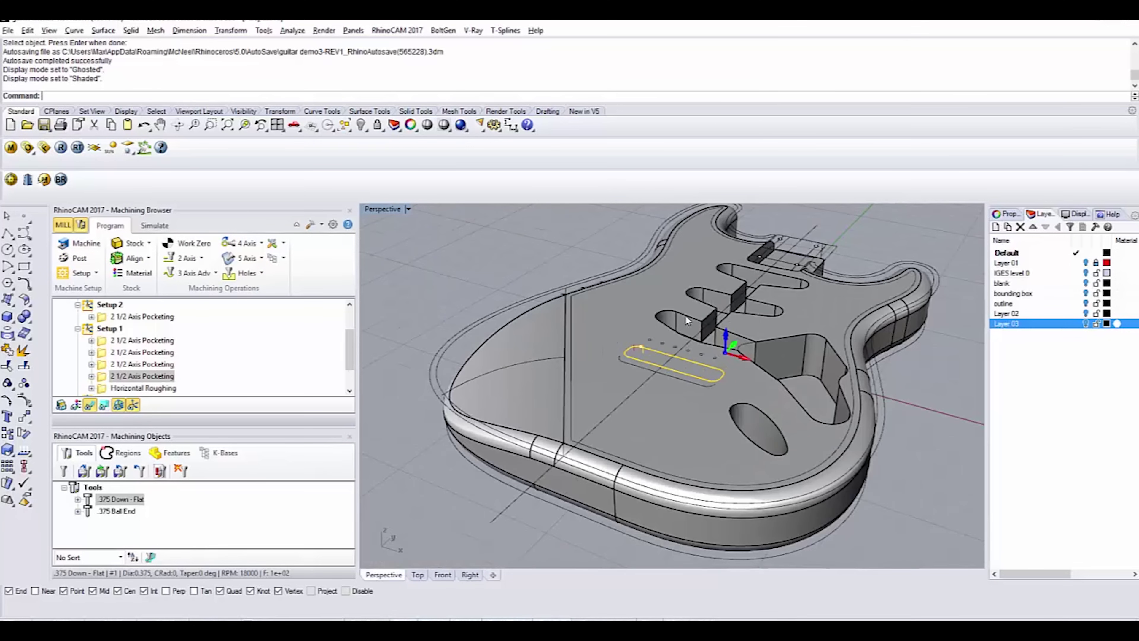
{"action": "scroll", "coordinate": [587, 342], "scroll_direction": "up", "scroll_amount": 3}
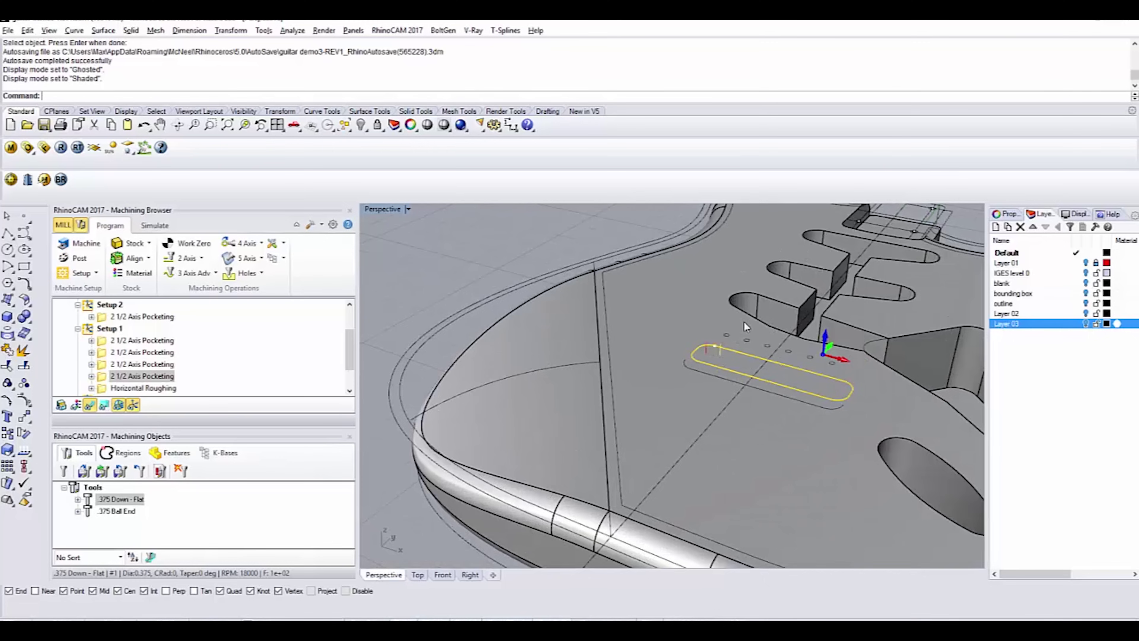
Display the Horizontal Roughing toolpath of Setup 1 and inspect its passes on the arm contour
{"action": "scroll", "coordinate": [591, 342], "scroll_direction": "up", "scroll_amount": 2}
{"action": "scroll", "coordinate": [591, 342], "scroll_direction": "down", "scroll_amount": 3}
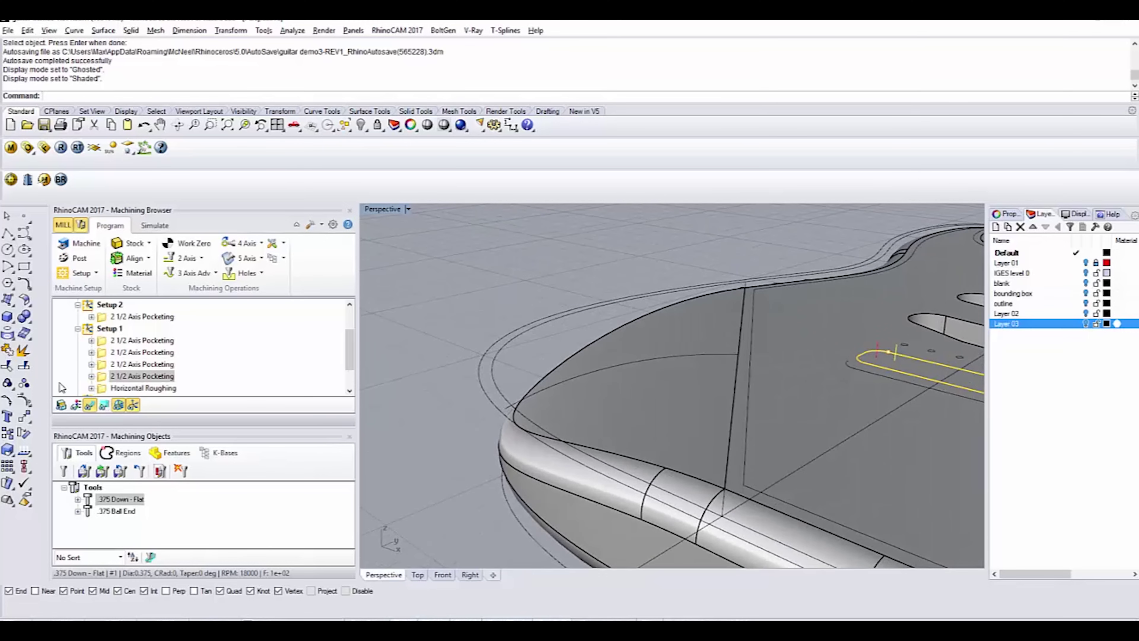
{"action": "left_click", "coordinate": [148, 389]}
{"action": "right_click_drag", "start_coordinate": [621, 340], "coordinate": [683, 347]}
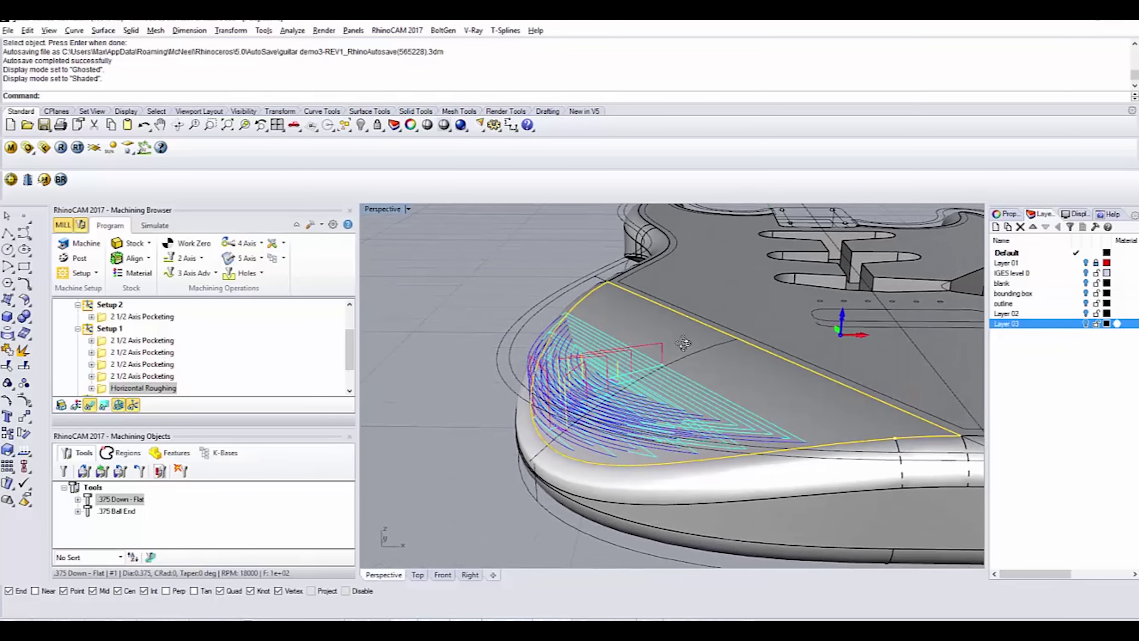
{"action": "right_click_drag", "start_coordinate": [808, 412], "coordinate": [635, 358]}
Simulate the Horizontal Roughing operation on the cut stock with Simulate by Moves turned off
{"action": "left_click", "coordinate": [155, 225]}
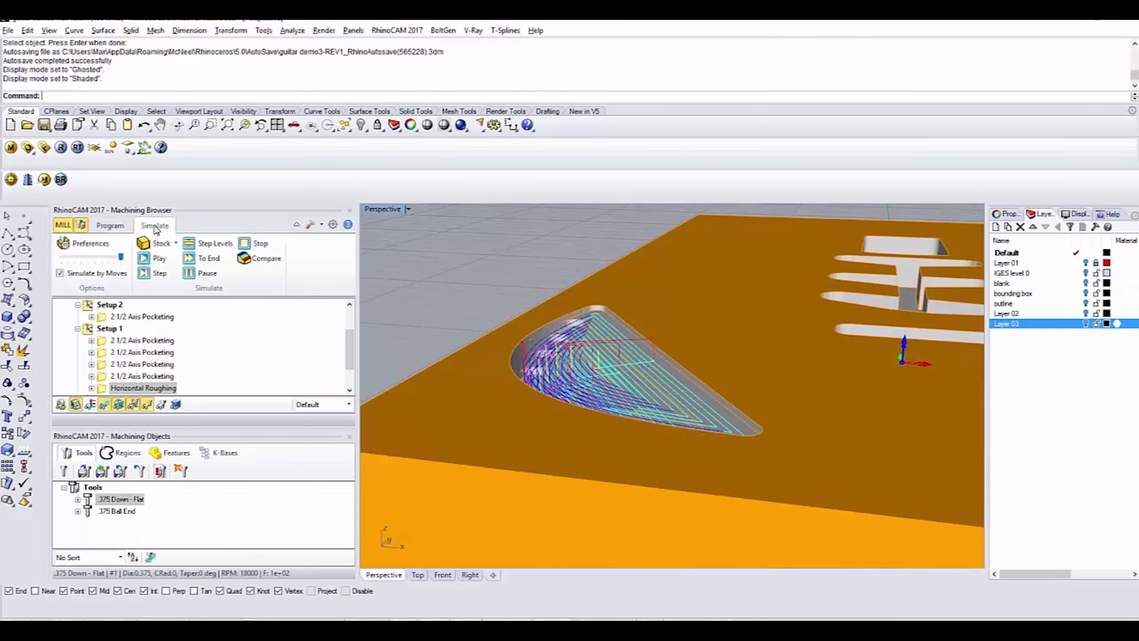
{"action": "left_click", "coordinate": [154, 259]}
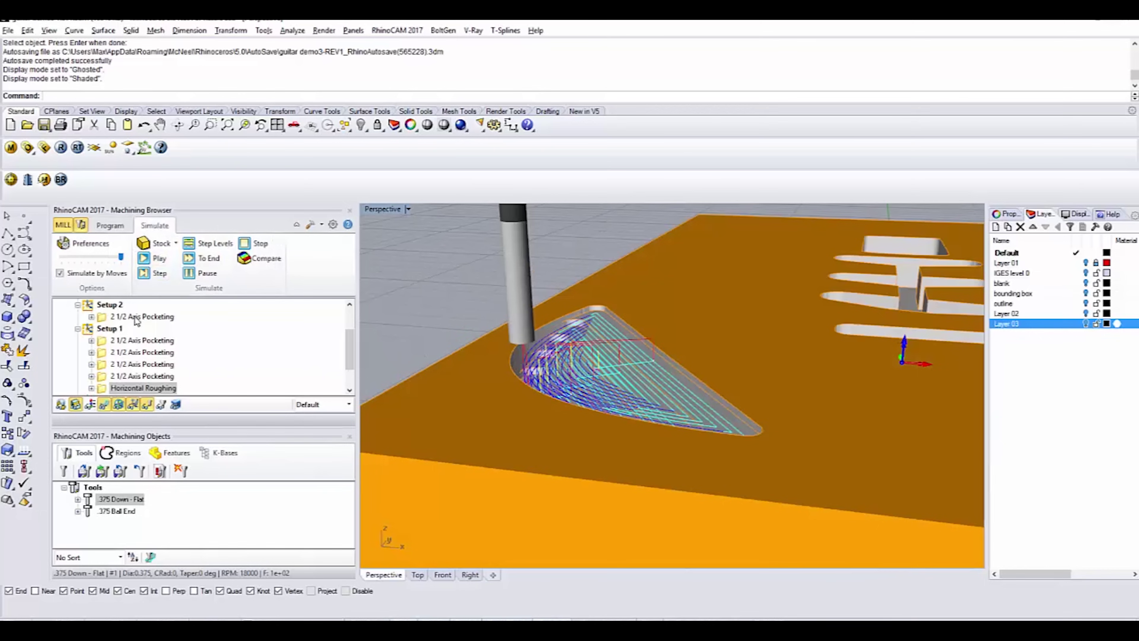
{"action": "left_click", "coordinate": [109, 274]}
{"action": "left_click", "coordinate": [154, 259]}
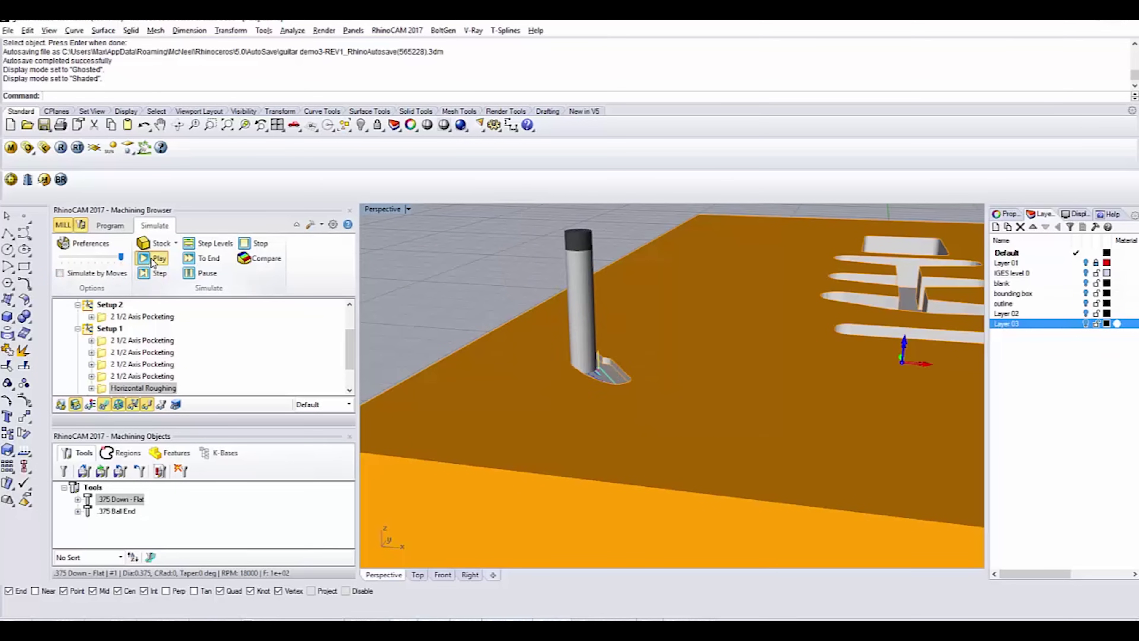
{"action": "scroll", "coordinate": [583, 382], "scroll_direction": "up", "scroll_amount": 5}
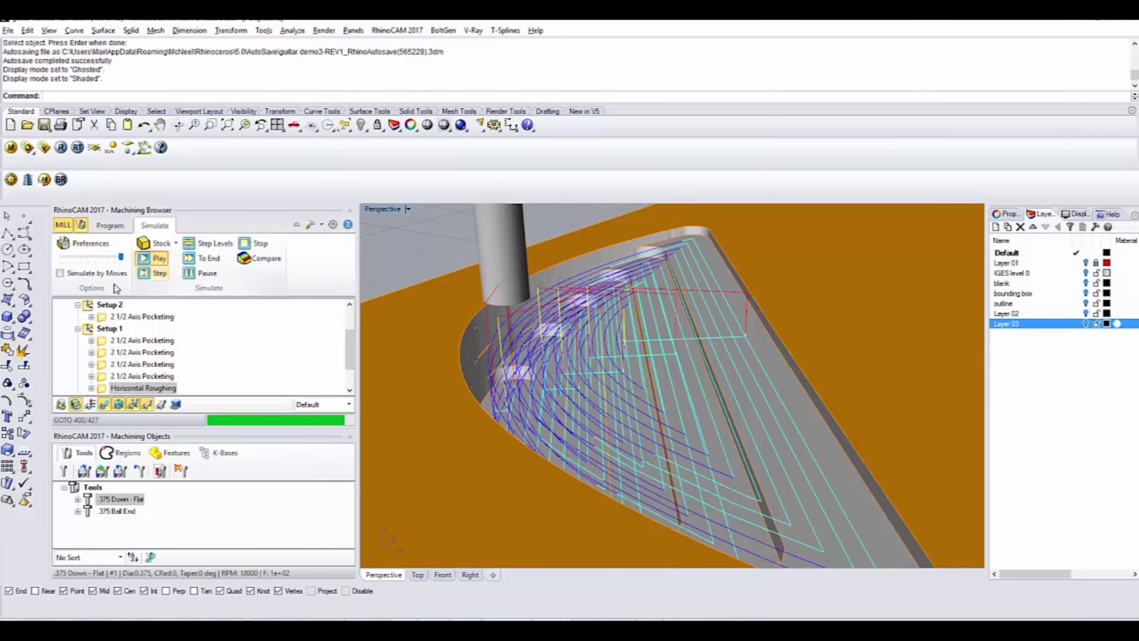
Hide the toolpath and examine the stepped terraces roughed into the arm contour from several angles
{"action": "left_click", "coordinate": [103, 404]}
{"action": "scroll", "coordinate": [744, 446], "scroll_direction": "up", "scroll_amount": 5}
{"action": "right_click_drag", "start_coordinate": [745, 446], "coordinate": [572, 354]}
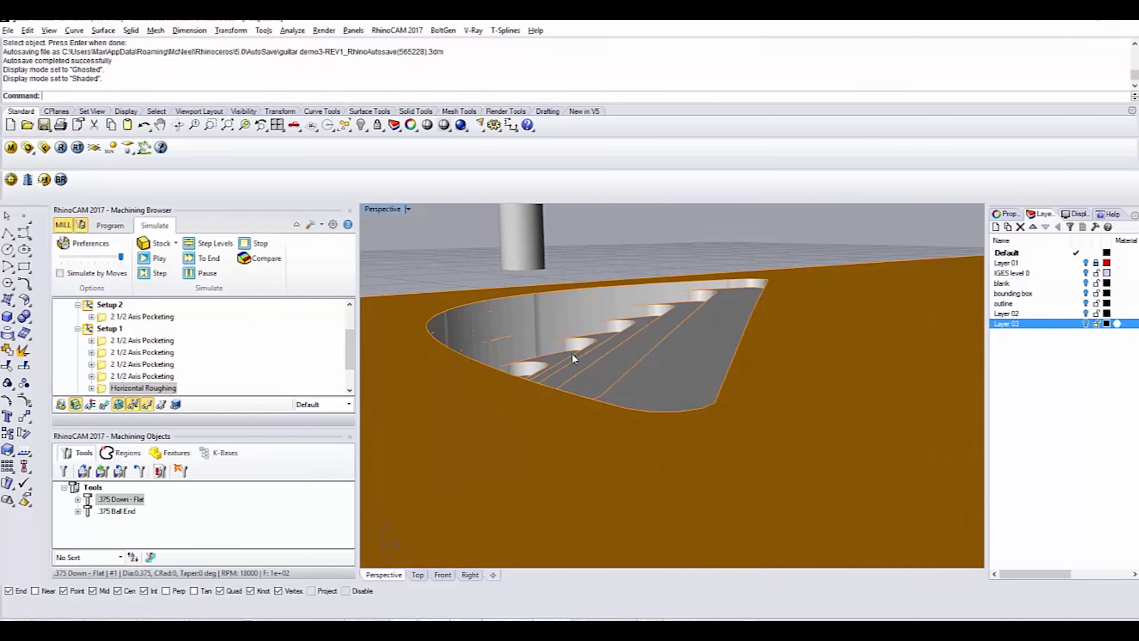
{"action": "scroll", "coordinate": [571, 353], "scroll_direction": "down", "scroll_amount": 4}
{"action": "right_click_drag", "start_coordinate": [573, 233], "coordinate": [663, 337]}
{"action": "scroll", "coordinate": [578, 284], "scroll_direction": "up", "scroll_amount": 4}
{"action": "scroll", "coordinate": [664, 358], "scroll_direction": "down", "scroll_amount": 6}
{"action": "scroll", "coordinate": [603, 344], "scroll_direction": "up", "scroll_amount": 5}
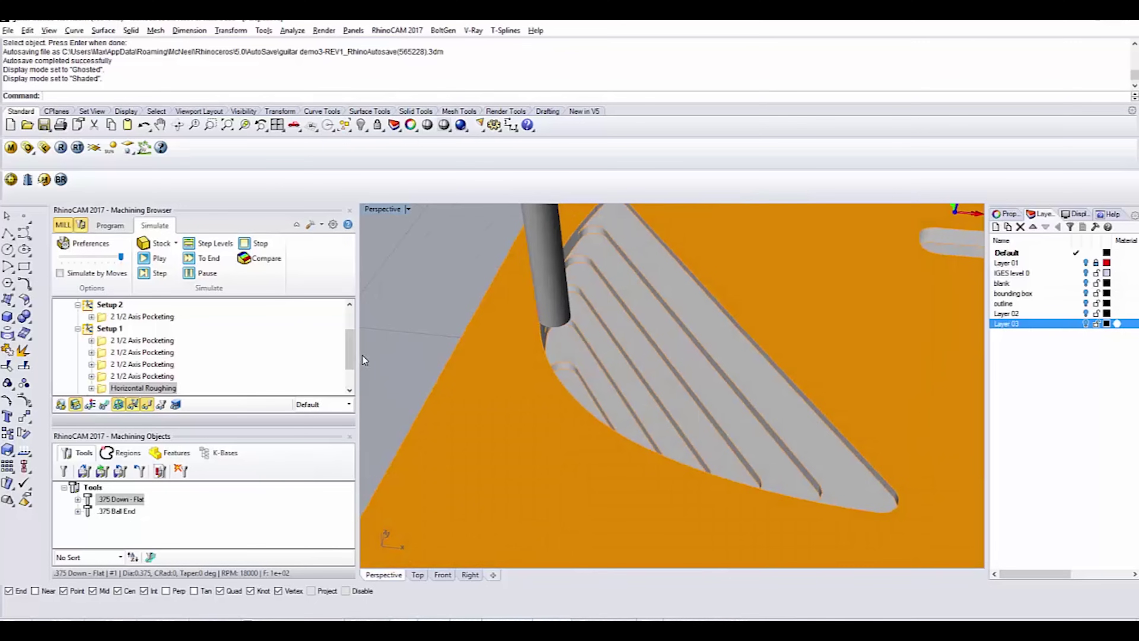
Simulate the Parallel Finishing operation of Setup 3 over the roughed arm contour, turning Simulate by Moves back on
{"action": "scroll", "coordinate": [349, 357], "scroll_direction": "down", "scroll_amount": 1}
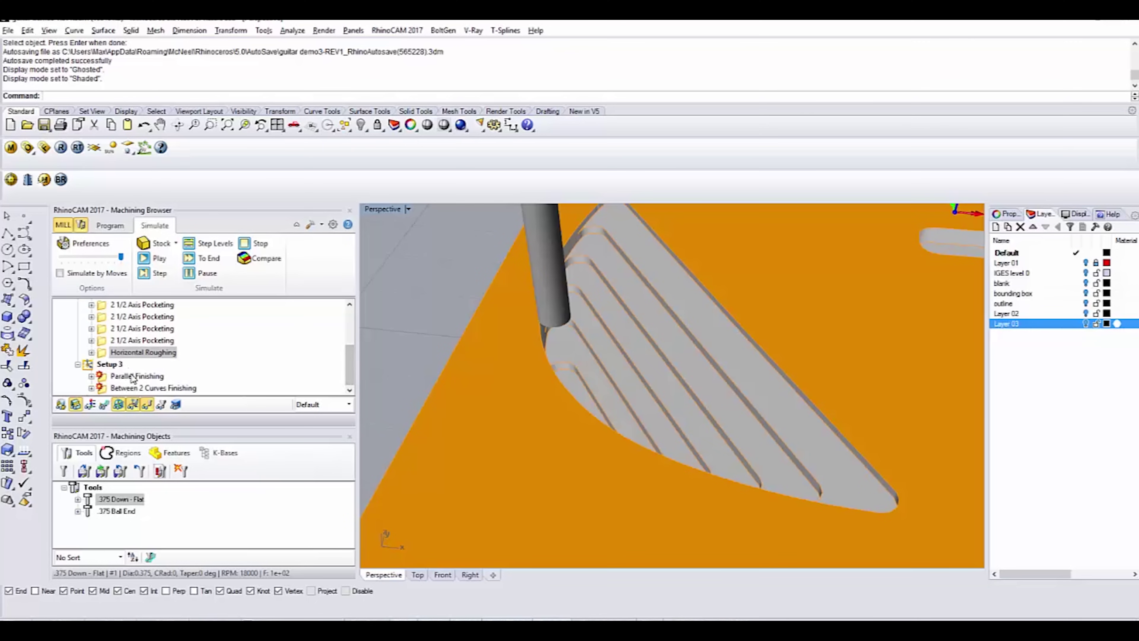
{"action": "left_click", "coordinate": [132, 377]}
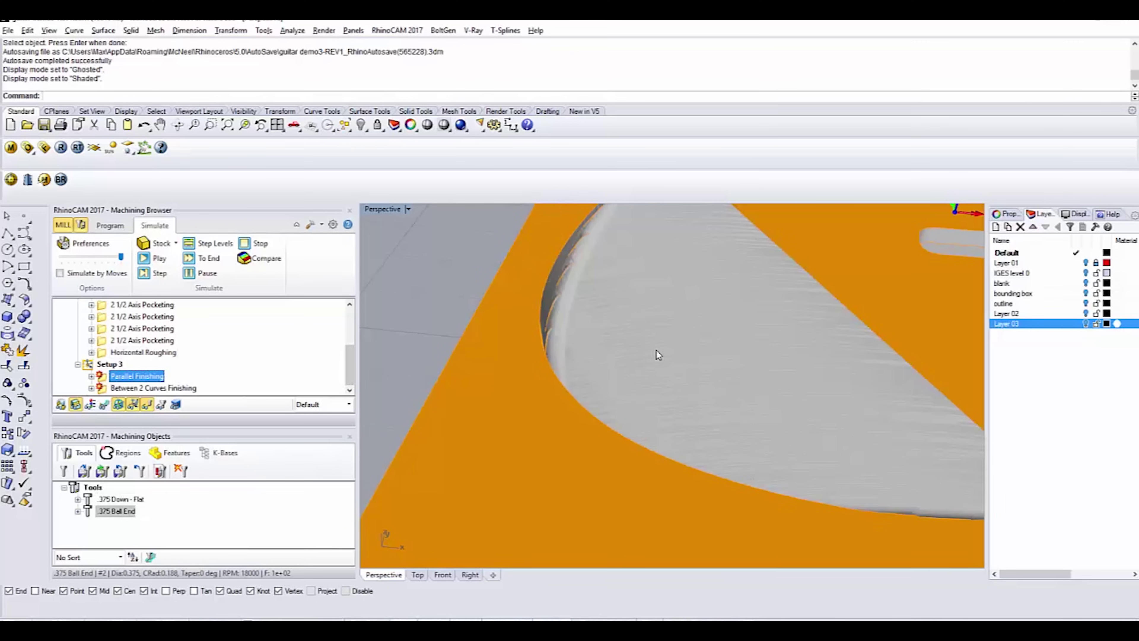
{"action": "scroll", "coordinate": [682, 368], "scroll_direction": "down", "scroll_amount": 5}
{"action": "mouse_move", "coordinate": [682, 368]}
{"action": "right_mouse_down"}
{"action": "mouse_move", "coordinate": [665, 334]}
{"action": "mouse_move", "coordinate": [671, 381]}
{"action": "right_mouse_up"}
{"action": "scroll", "coordinate": [672, 380], "scroll_direction": "up", "scroll_amount": 3}
{"action": "left_click", "coordinate": [154, 258]}
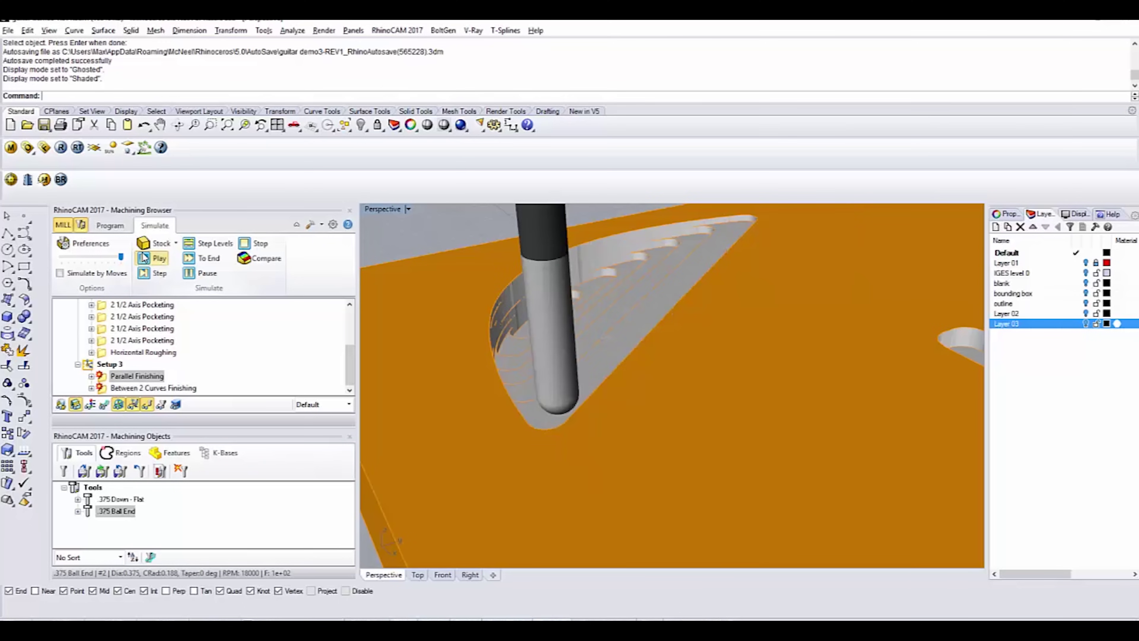
{"action": "left_click", "coordinate": [70, 272]}
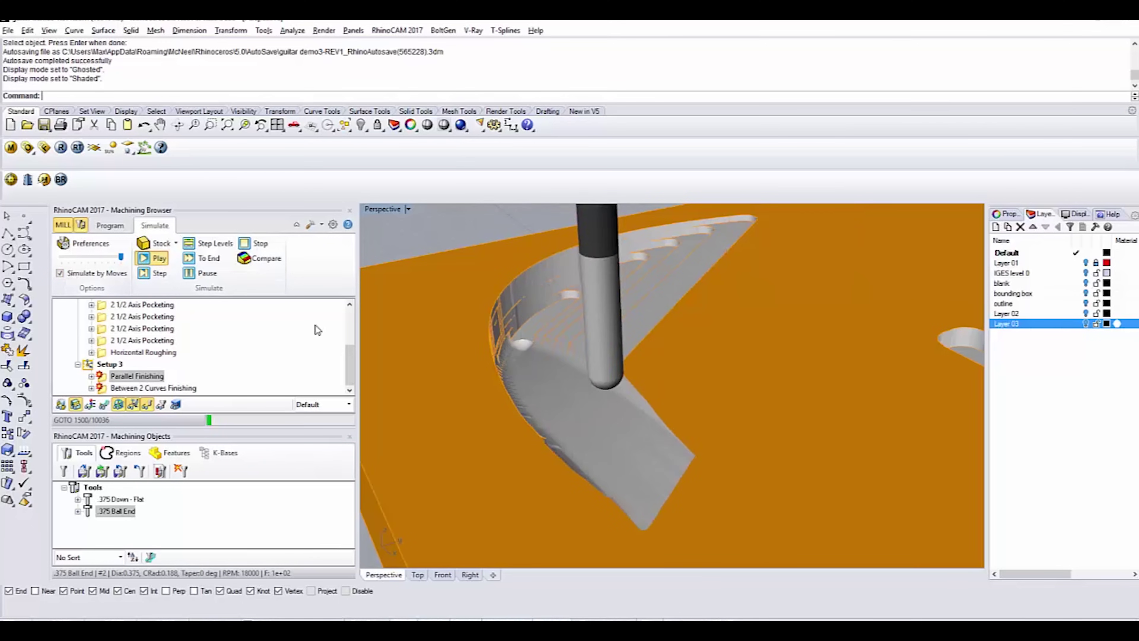
Examine the surface and edges of the arm contour left by the simulated Parallel Finishing cut
{"action": "right_click_drag", "start_coordinate": [543, 363], "coordinate": [716, 326]}
{"action": "scroll", "coordinate": [691, 397], "scroll_direction": "down", "scroll_amount": 5}
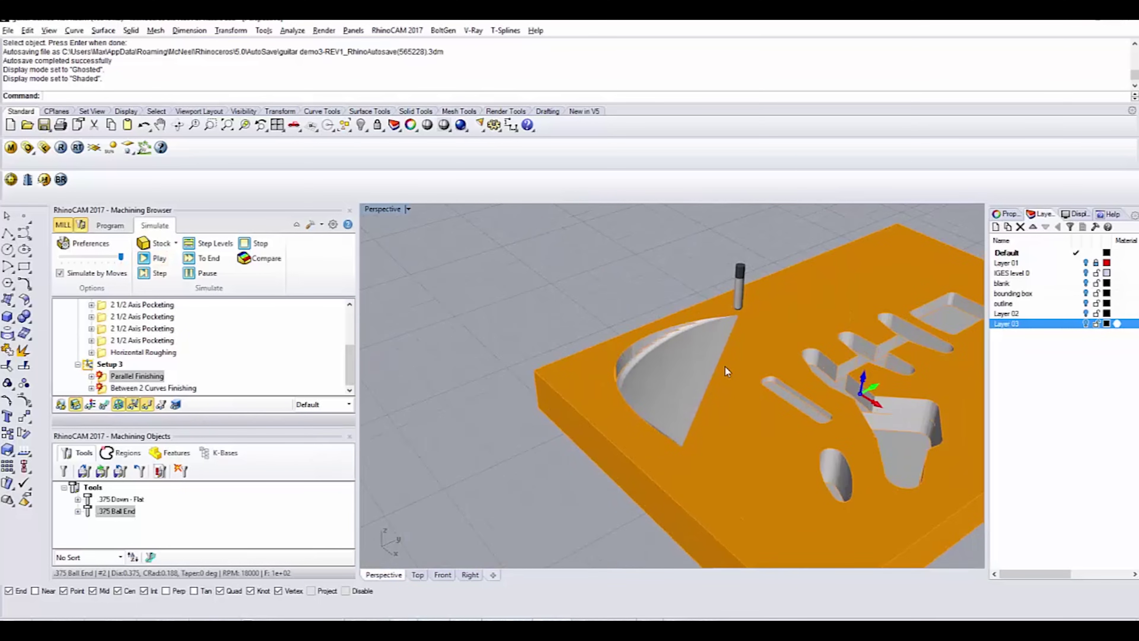
{"action": "scroll", "coordinate": [762, 400], "scroll_direction": "up", "scroll_amount": 3}
{"action": "right_click_drag", "start_coordinate": [805, 432], "coordinate": [693, 349]}
{"action": "scroll", "coordinate": [753, 328], "scroll_direction": "up", "scroll_amount": 4}
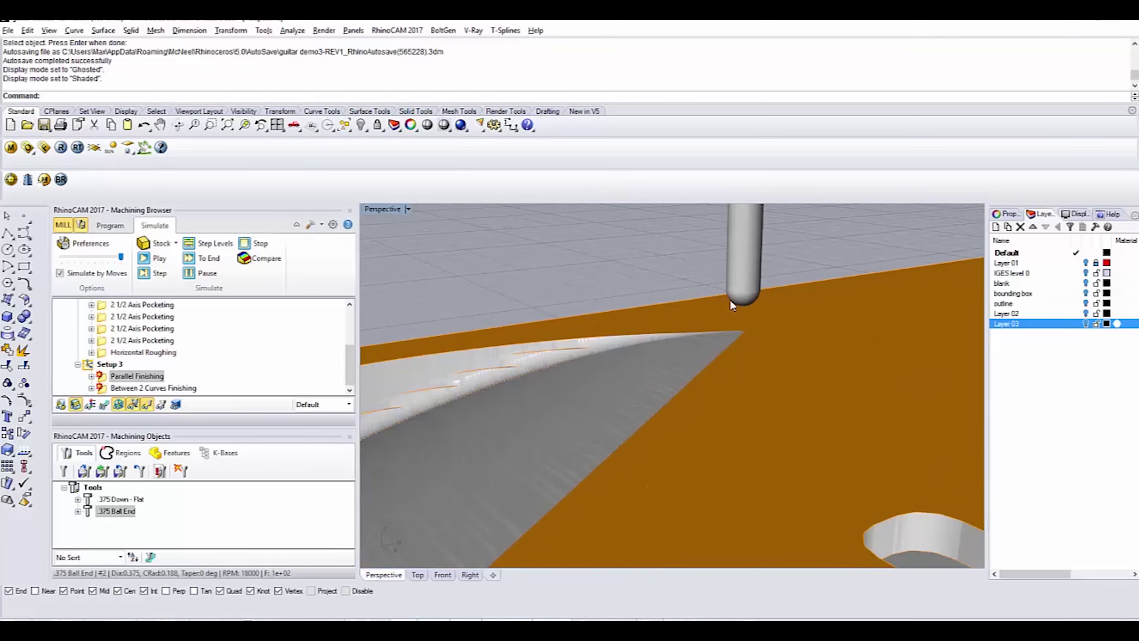
{"action": "scroll", "coordinate": [765, 312], "scroll_direction": "down", "scroll_amount": 6}
{"action": "right_click_drag", "start_coordinate": [766, 314], "coordinate": [809, 359]}
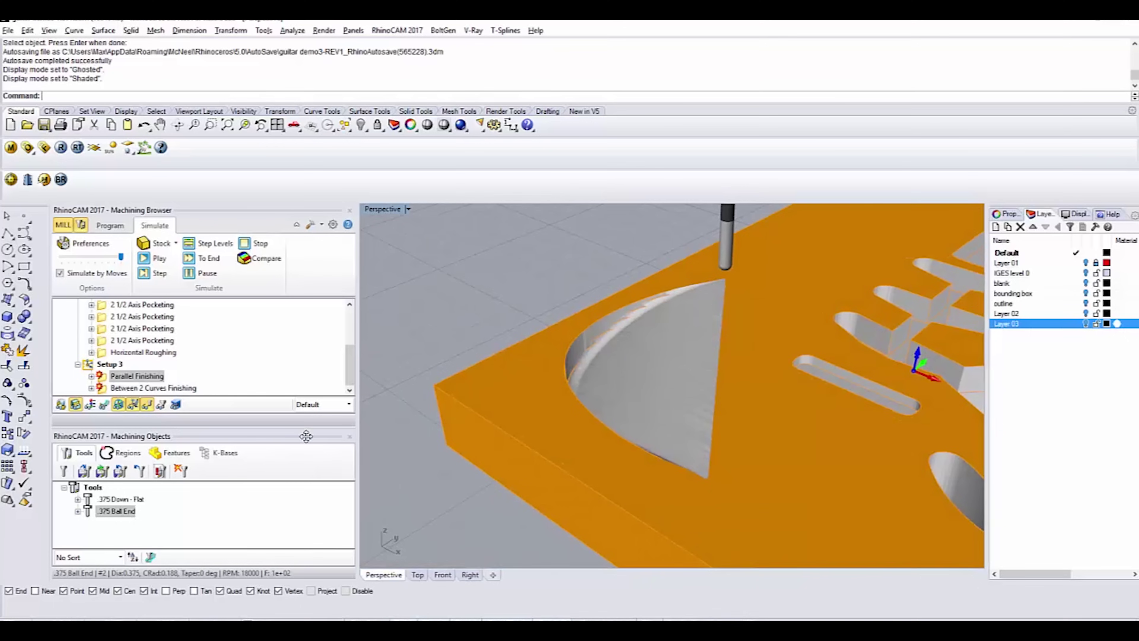
Simulate the Between 2 Curves Finishing operation of Setup 3 and inspect the rounded body edge cut into the stock
{"action": "left_click", "coordinate": [152, 387]}
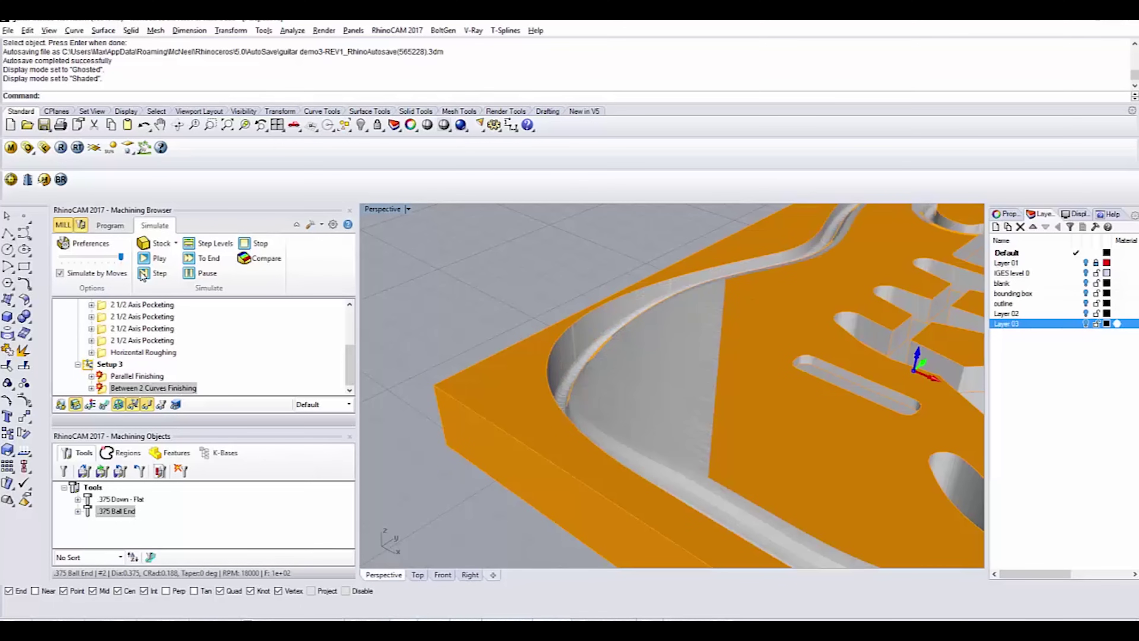
{"action": "right_click_drag", "start_coordinate": [664, 464], "coordinate": [518, 395]}
{"action": "scroll", "coordinate": [520, 397], "scroll_direction": "down", "scroll_amount": 3}
{"action": "scroll", "coordinate": [485, 448], "scroll_direction": "up", "scroll_amount": 4}
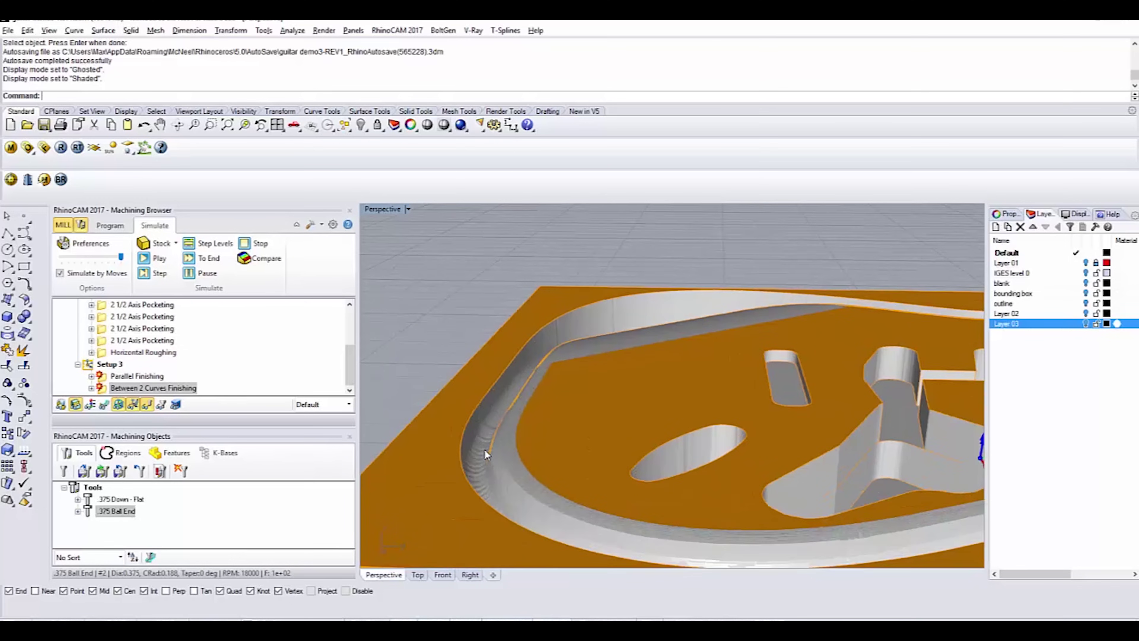
Return to the toolpath programming view and examine the two drive curves bounding the rounded edge near the arm contour
{"action": "left_click", "coordinate": [110, 225]}
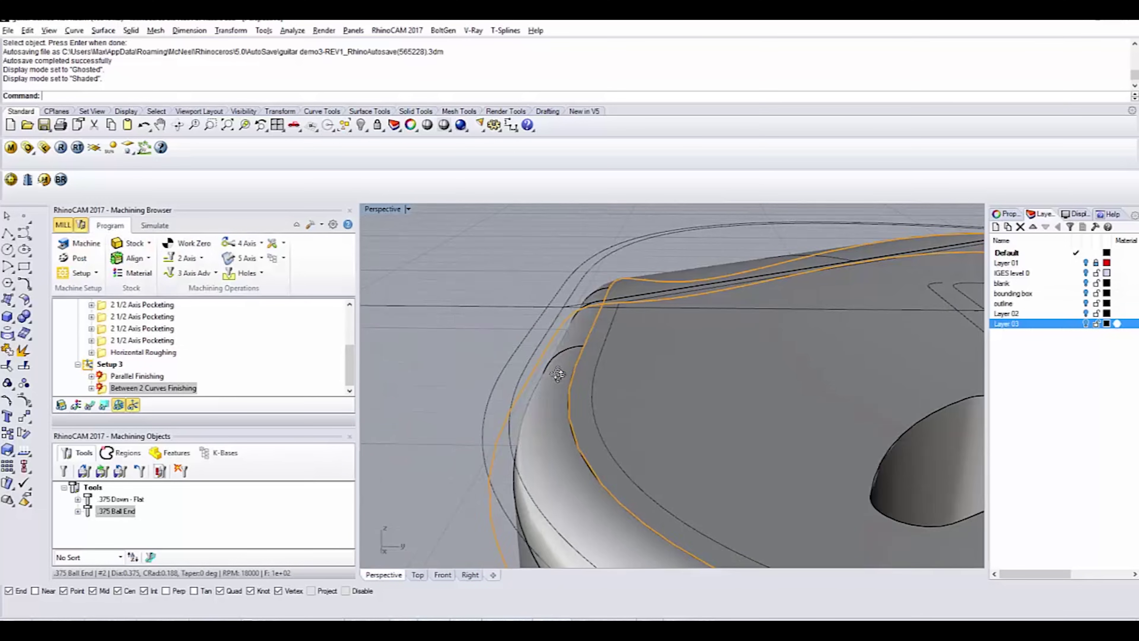
{"action": "right_click_drag", "start_coordinate": [716, 362], "coordinate": [576, 321]}
{"action": "scroll", "coordinate": [565, 359], "scroll_direction": "down", "scroll_amount": 6}
{"action": "scroll", "coordinate": [583, 419], "scroll_direction": "up", "scroll_amount": 6}
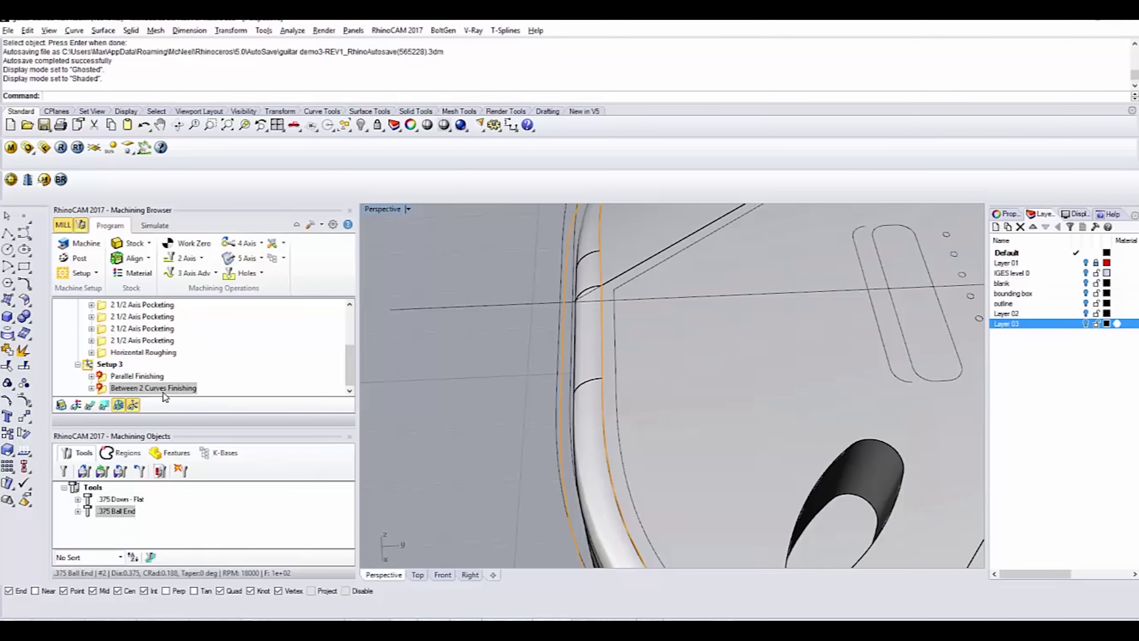
{"action": "right_click_drag", "start_coordinate": [526, 383], "coordinate": [582, 335]}
{"action": "scroll", "coordinate": [601, 341], "scroll_direction": "up", "scroll_amount": 5}
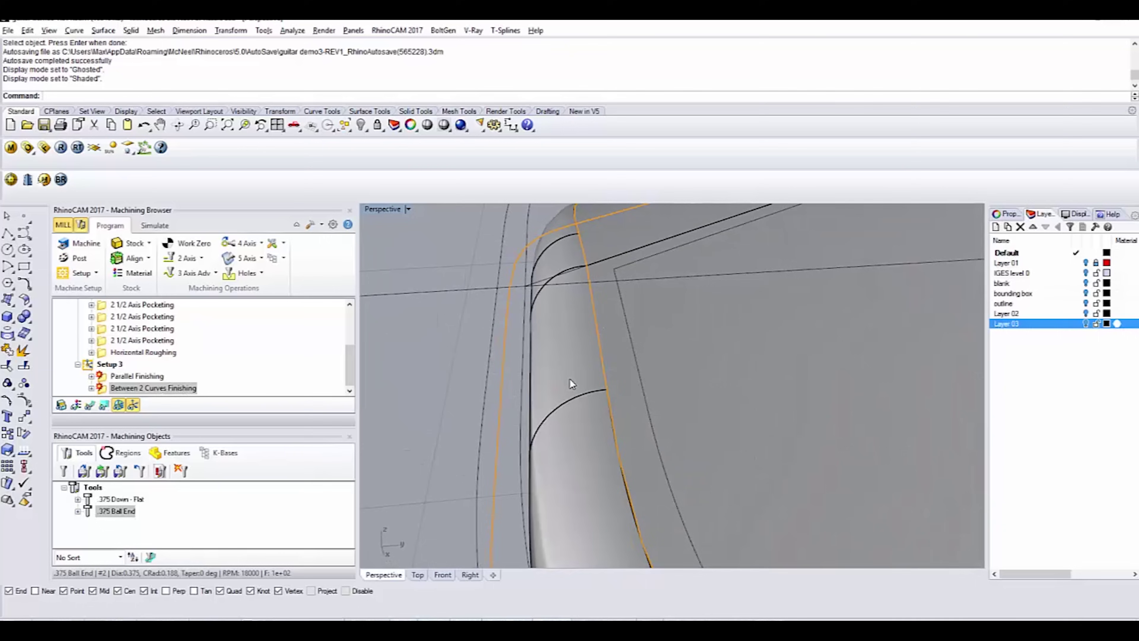
{"action": "scroll", "coordinate": [569, 379], "scroll_direction": "down", "scroll_amount": 8}
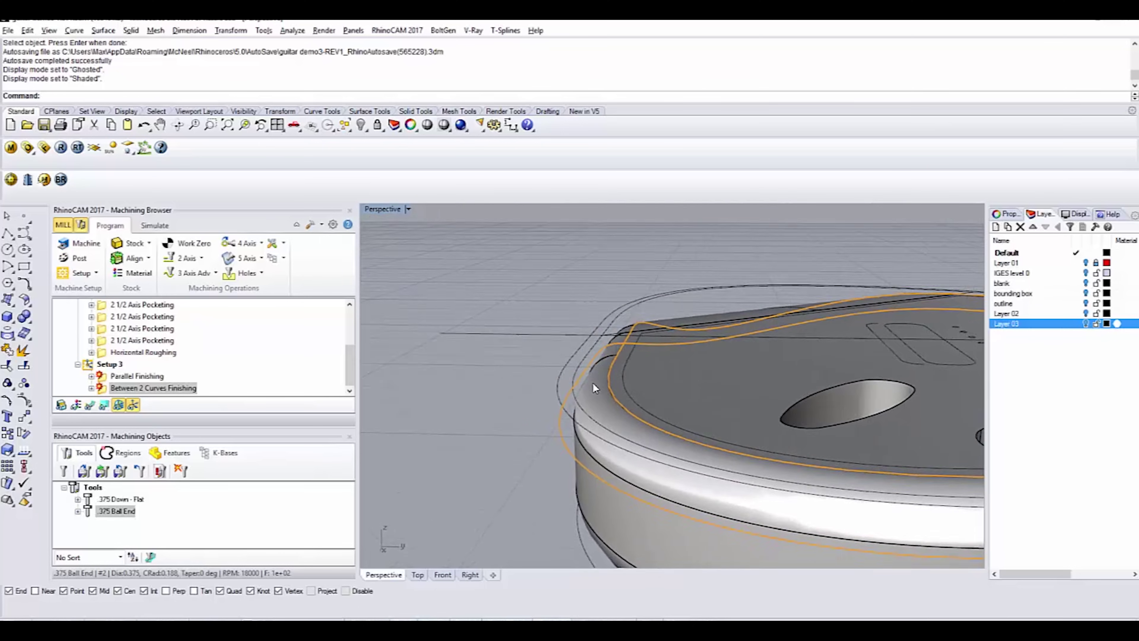
{"action": "scroll", "coordinate": [593, 382], "scroll_direction": "down", "scroll_amount": 2}
{"action": "scroll", "coordinate": [520, 373], "scroll_direction": "down", "scroll_amount": 6}
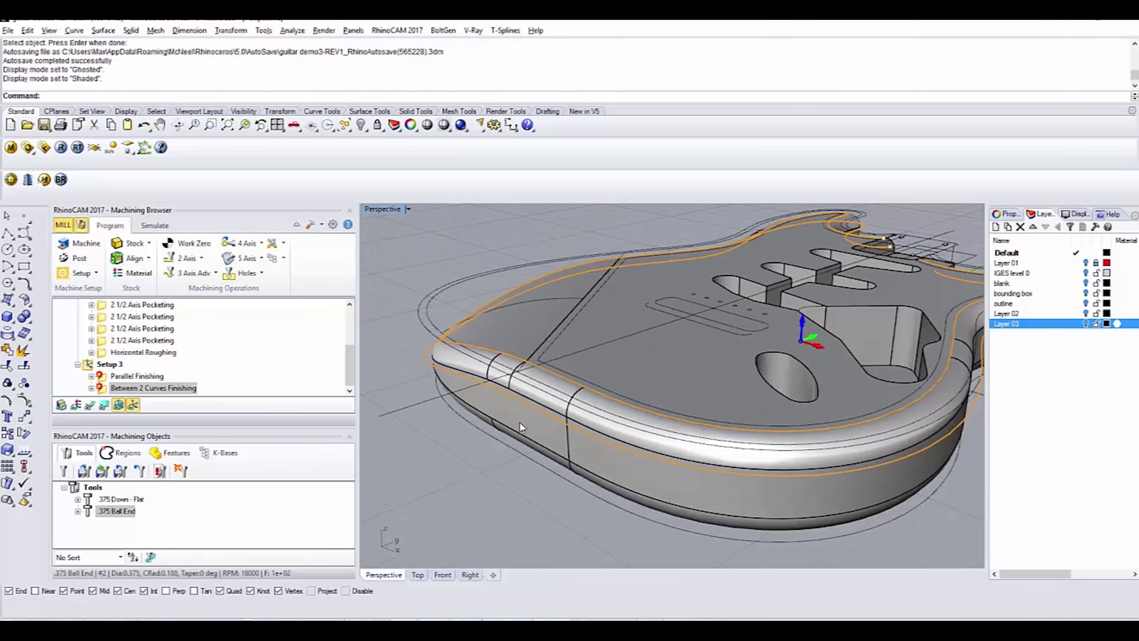
Follow the two drive curves along the rounded edge past the oval cavity to the body's waist
{"action": "scroll", "coordinate": [511, 404], "scroll_direction": "up", "scroll_amount": 6}
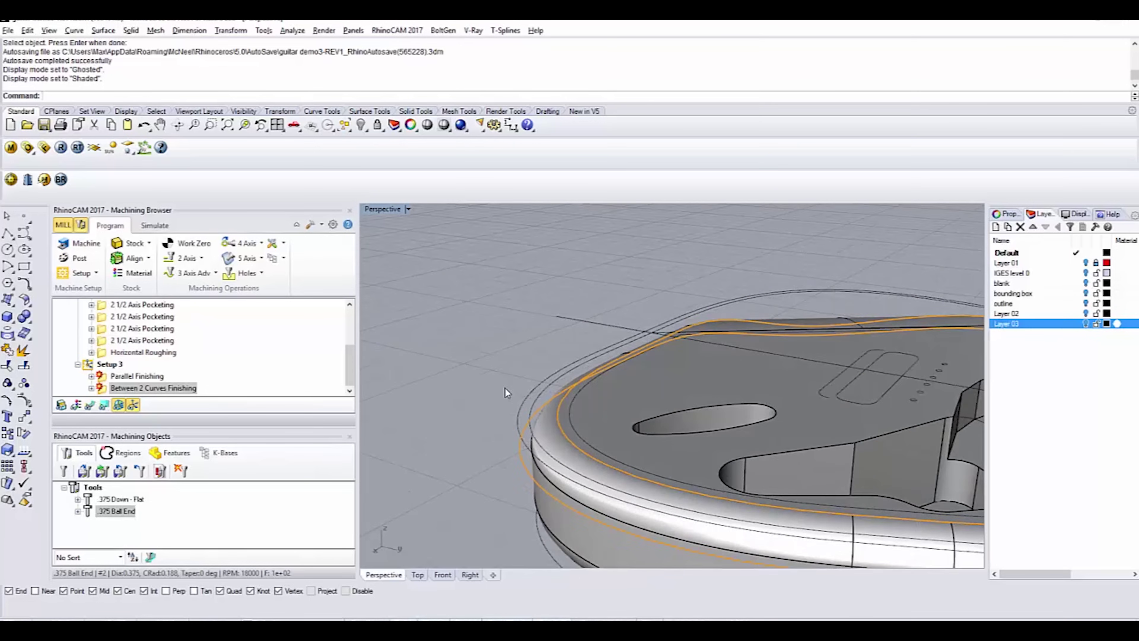
{"action": "scroll", "coordinate": [505, 393], "scroll_direction": "down", "scroll_amount": 3}
{"action": "scroll", "coordinate": [857, 438], "scroll_direction": "up", "scroll_amount": 8}
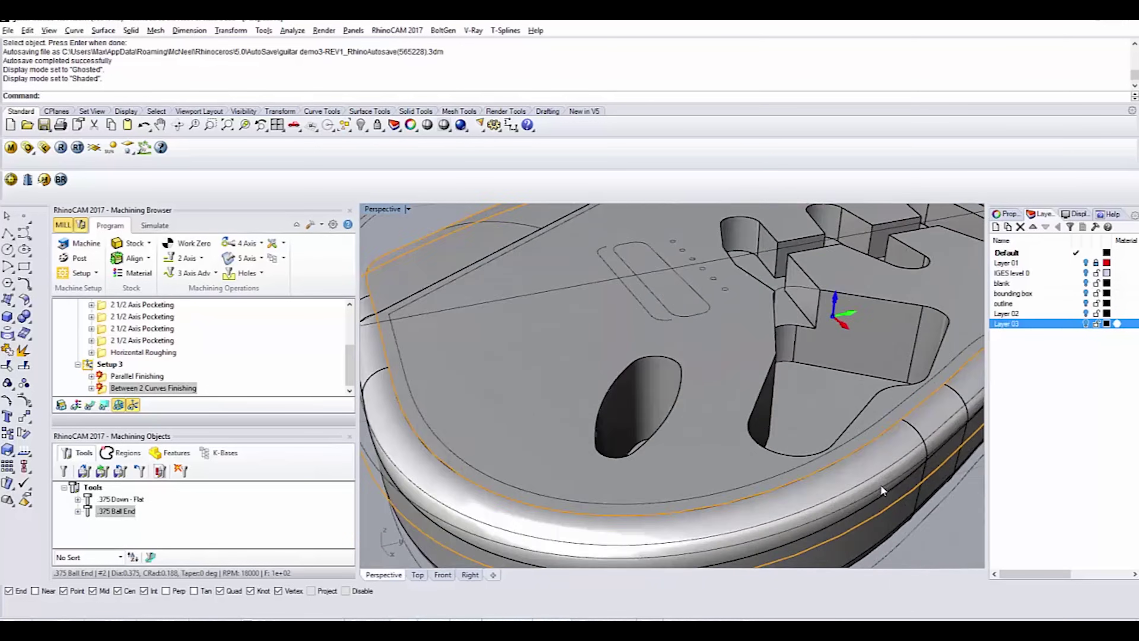
{"action": "scroll", "coordinate": [880, 484], "scroll_direction": "up", "scroll_amount": 3}
{"action": "scroll", "coordinate": [616, 381], "scroll_direction": "down", "scroll_amount": 5}
{"action": "right_click_drag", "start_coordinate": [616, 382], "coordinate": [781, 364]}
{"action": "scroll", "coordinate": [780, 379], "scroll_direction": "up", "scroll_amount": 4}
{"action": "scroll", "coordinate": [775, 374], "scroll_direction": "down", "scroll_amount": 3}
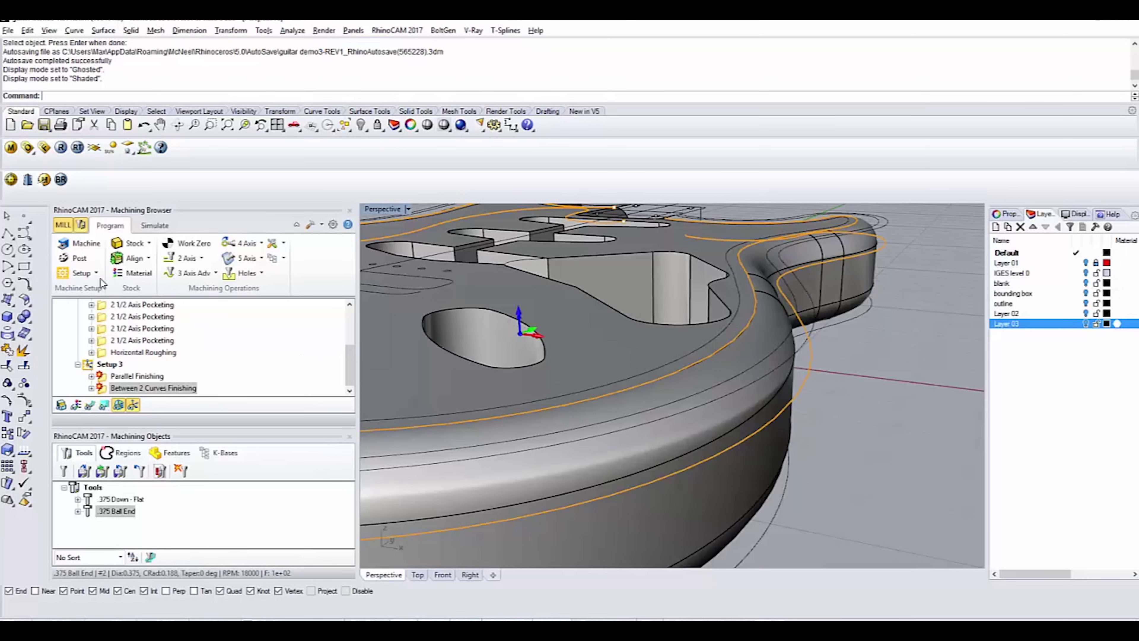
Display the Between 2 Curves Finishing toolpath and inspect its passes around the guitar body's edge
{"action": "left_click", "coordinate": [90, 406]}
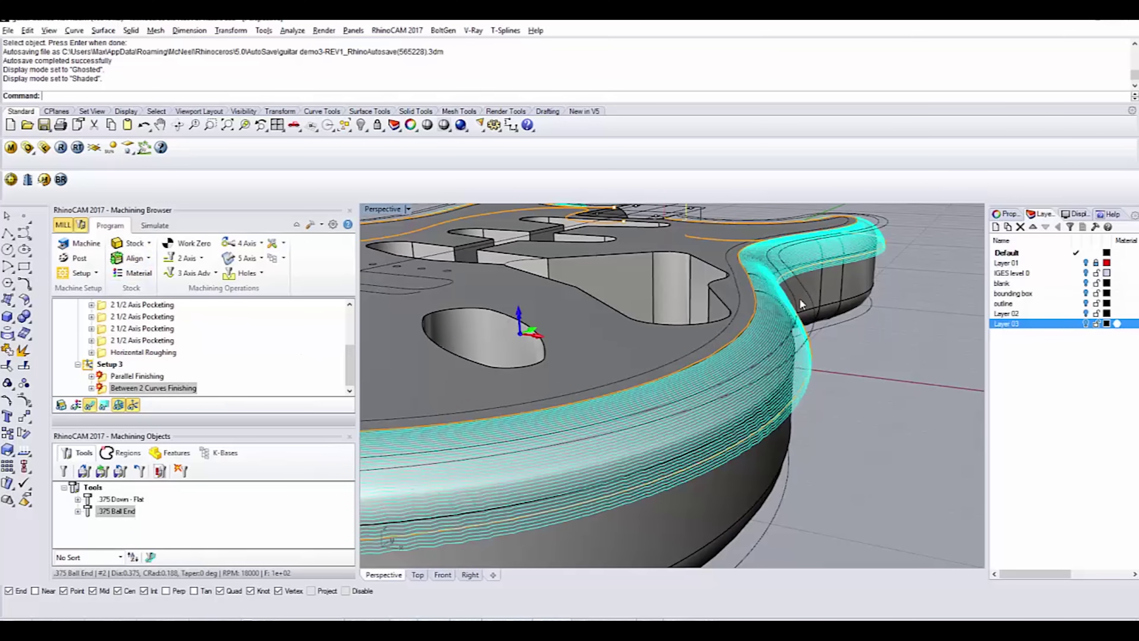
{"action": "right_click_drag", "start_coordinate": [881, 274], "coordinate": [595, 335]}
{"action": "scroll", "coordinate": [596, 336], "scroll_direction": "down", "scroll_amount": 4}
{"action": "scroll", "coordinate": [574, 380], "scroll_direction": "up", "scroll_amount": 4}
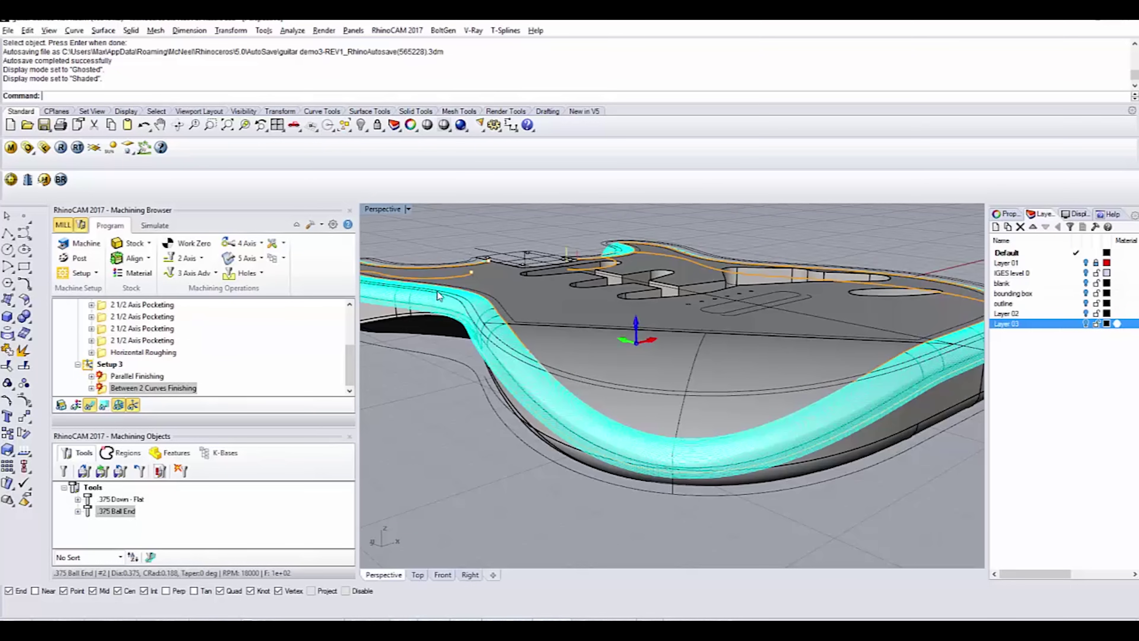
Examine the spacing of the finishing passes close up where the rounded edge meets the arm contour
{"action": "scroll", "coordinate": [473, 314], "scroll_direction": "up", "scroll_amount": 5}
{"action": "scroll", "coordinate": [447, 258], "scroll_direction": "down", "scroll_amount": 4}
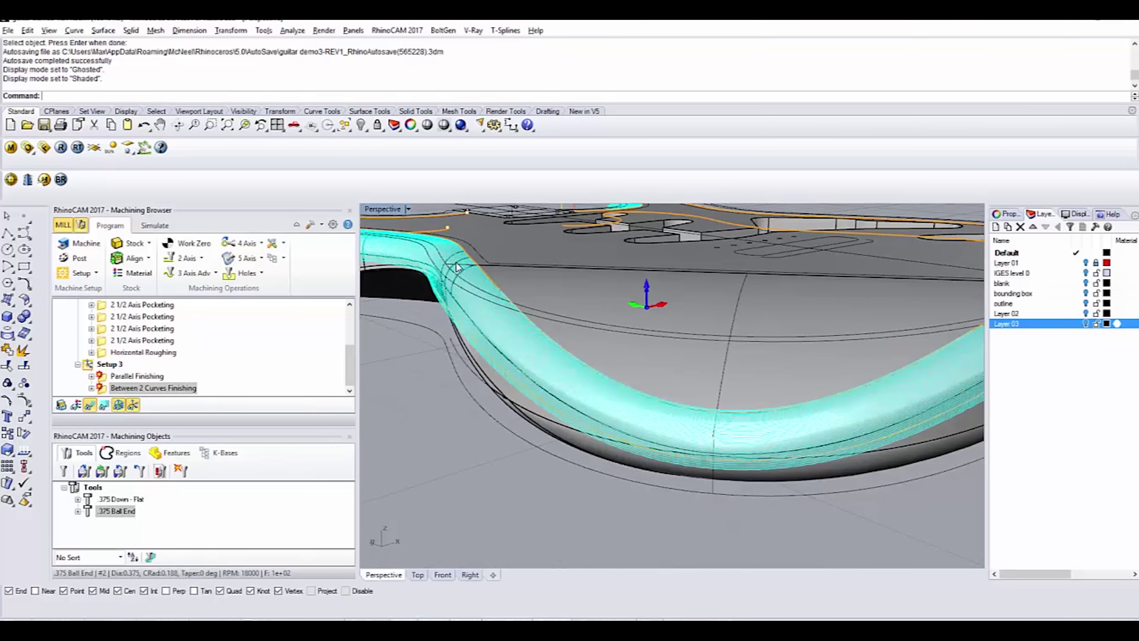
{"action": "scroll", "coordinate": [461, 242], "scroll_direction": "up", "scroll_amount": 6}
{"action": "scroll", "coordinate": [461, 258], "scroll_direction": "down", "scroll_amount": 2}
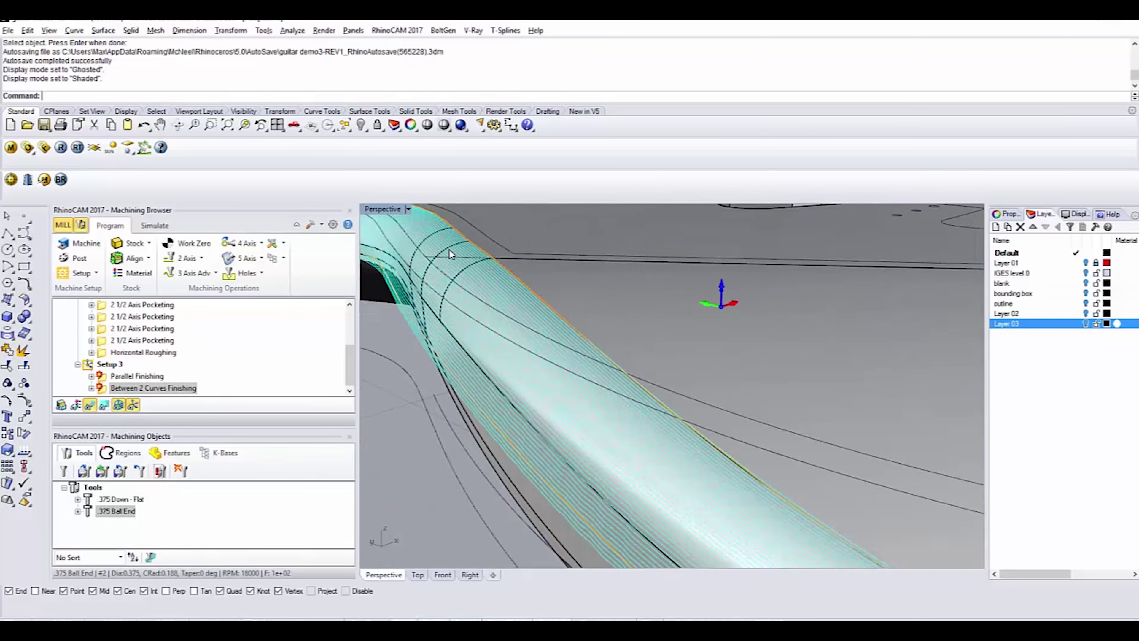
{"action": "scroll", "coordinate": [464, 243], "scroll_direction": "up", "scroll_amount": 4}
{"action": "scroll", "coordinate": [464, 243], "scroll_direction": "down", "scroll_amount": 4}
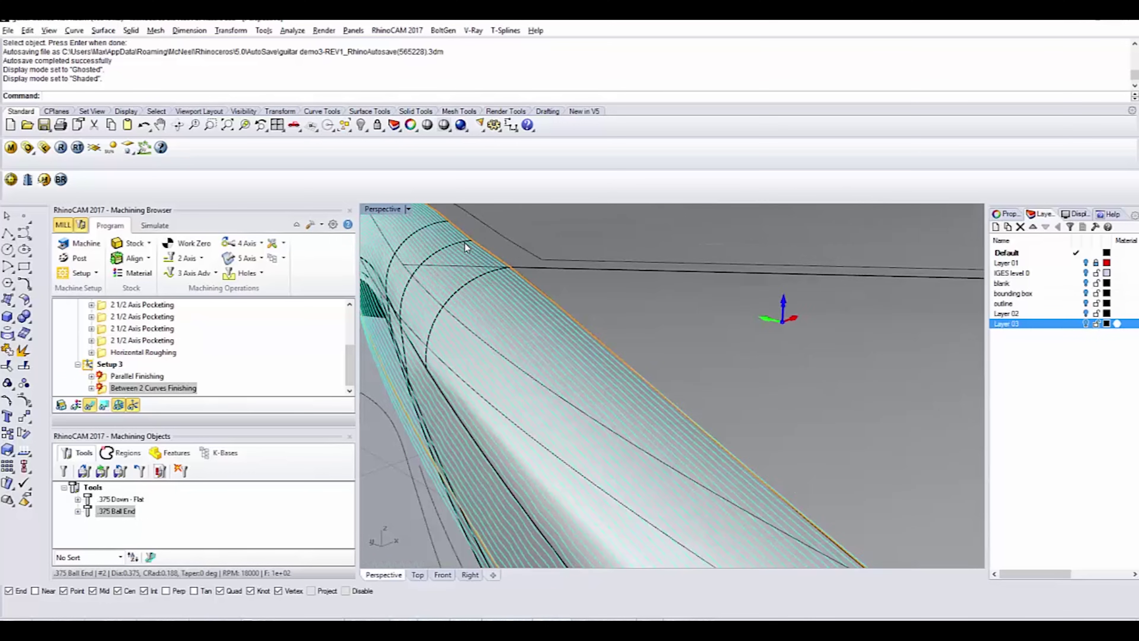
{"action": "right_click_drag", "start_coordinate": [621, 308], "coordinate": [636, 301]}
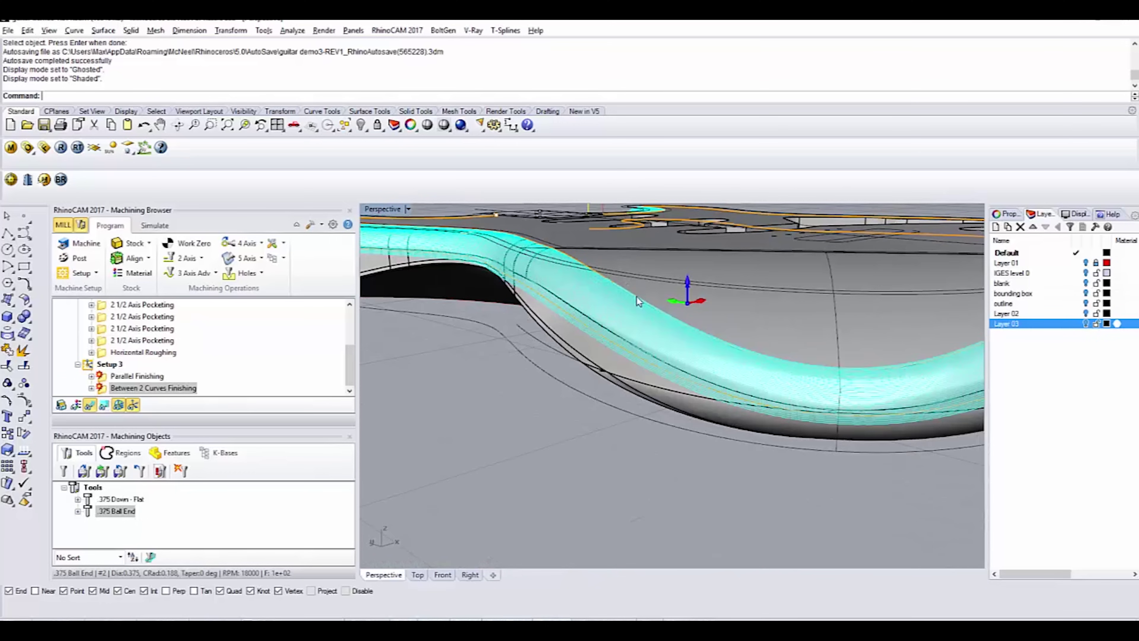
Inspect how the finishing toolpath follows the sloping edge of the arm contour and the rest of the body
{"action": "right_click_drag", "start_coordinate": [771, 360], "coordinate": [522, 372]}
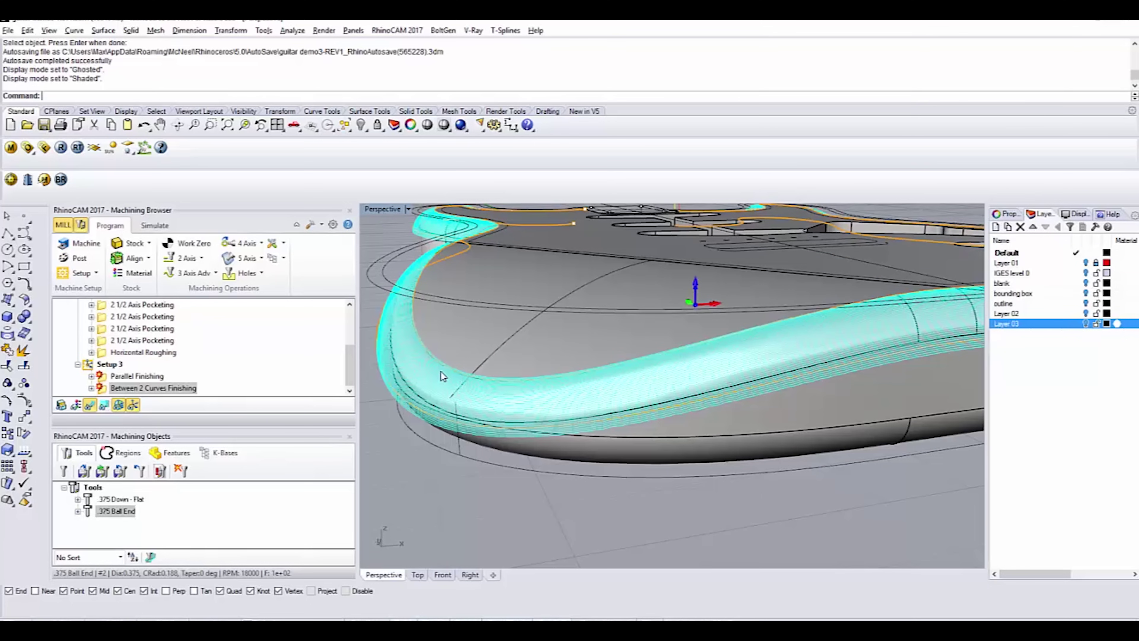
{"action": "right_click_drag", "start_coordinate": [601, 409], "coordinate": [580, 458]}
{"action": "scroll", "coordinate": [596, 429], "scroll_direction": "down", "scroll_amount": 7}
{"action": "right_click_drag", "start_coordinate": [674, 436], "coordinate": [752, 422]}
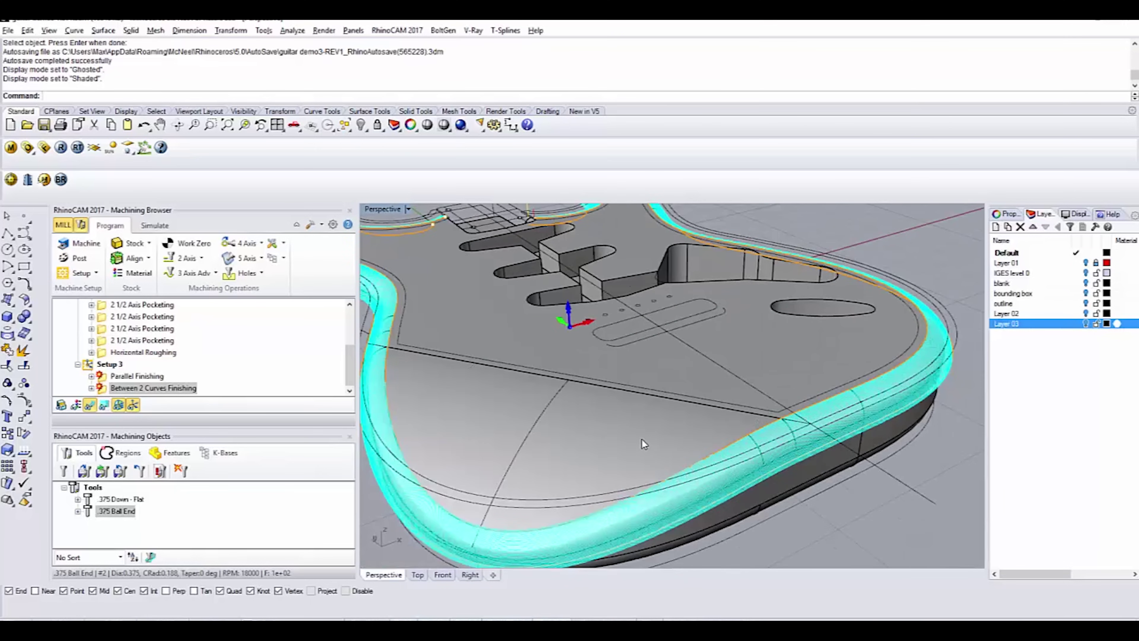
{"action": "right_click_drag", "start_coordinate": [654, 440], "coordinate": [294, 426]}
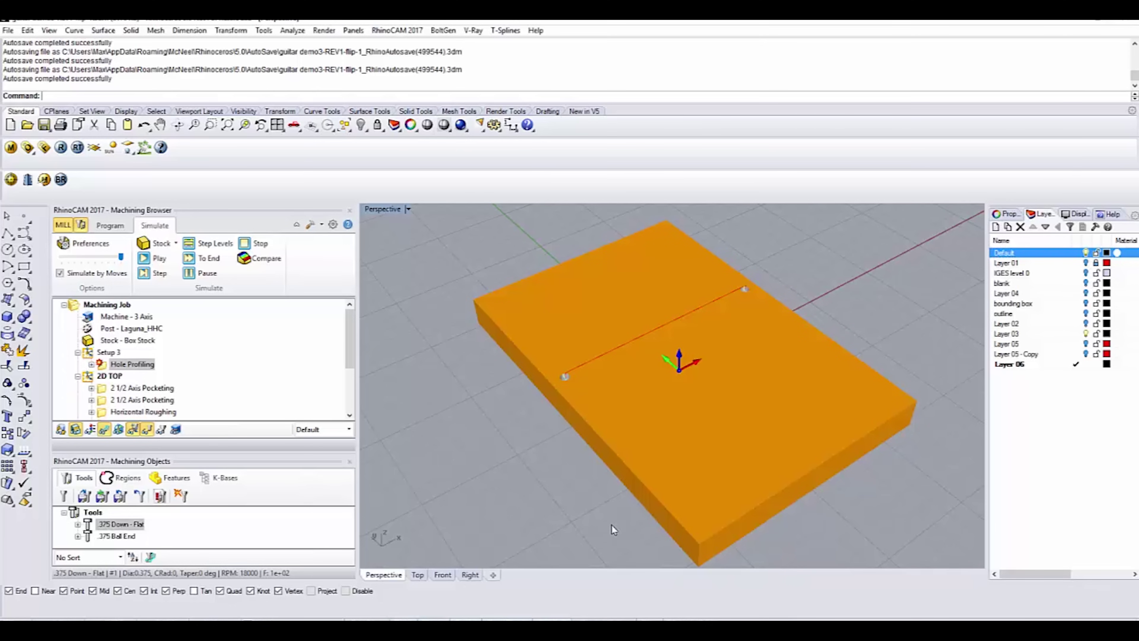
Examine the two Hole Profiling holes on the simulated box stock of the flipped guitar file from above
{"action": "right_click_drag", "start_coordinate": [547, 334], "coordinate": [574, 349]}
{"action": "scroll", "coordinate": [591, 386], "scroll_direction": "up", "scroll_amount": 6}
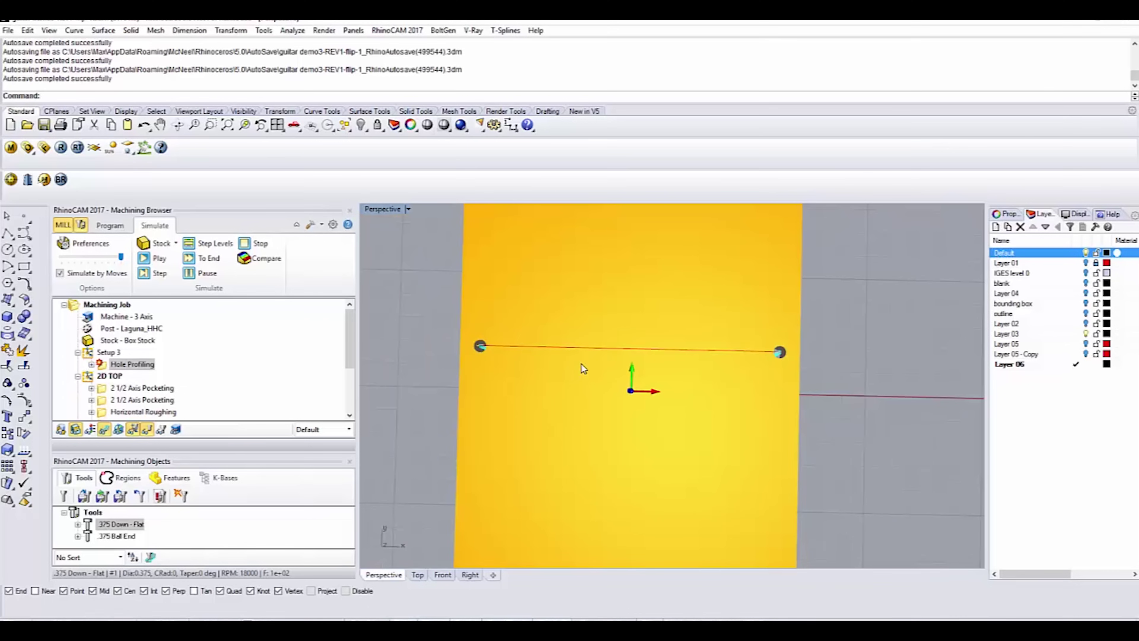
Examine the Hole Profiling toolpath running between the two holes on the box stock from several angles
{"action": "right_click_drag", "start_coordinate": [623, 455], "coordinate": [637, 383]}
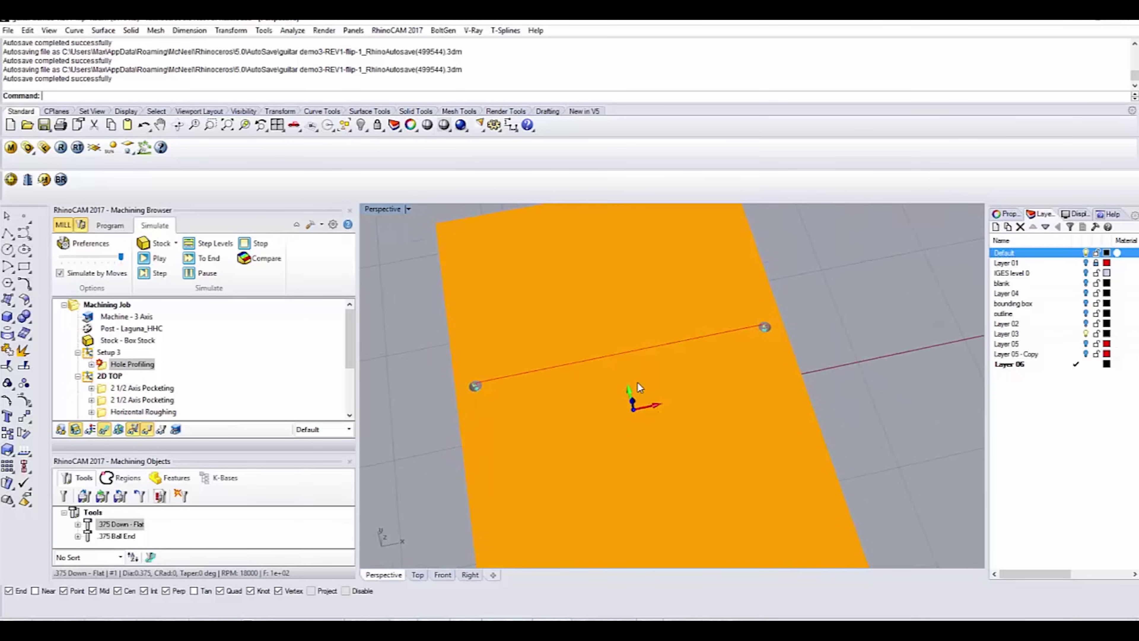
{"action": "scroll", "coordinate": [637, 382], "scroll_direction": "down", "scroll_amount": 7}
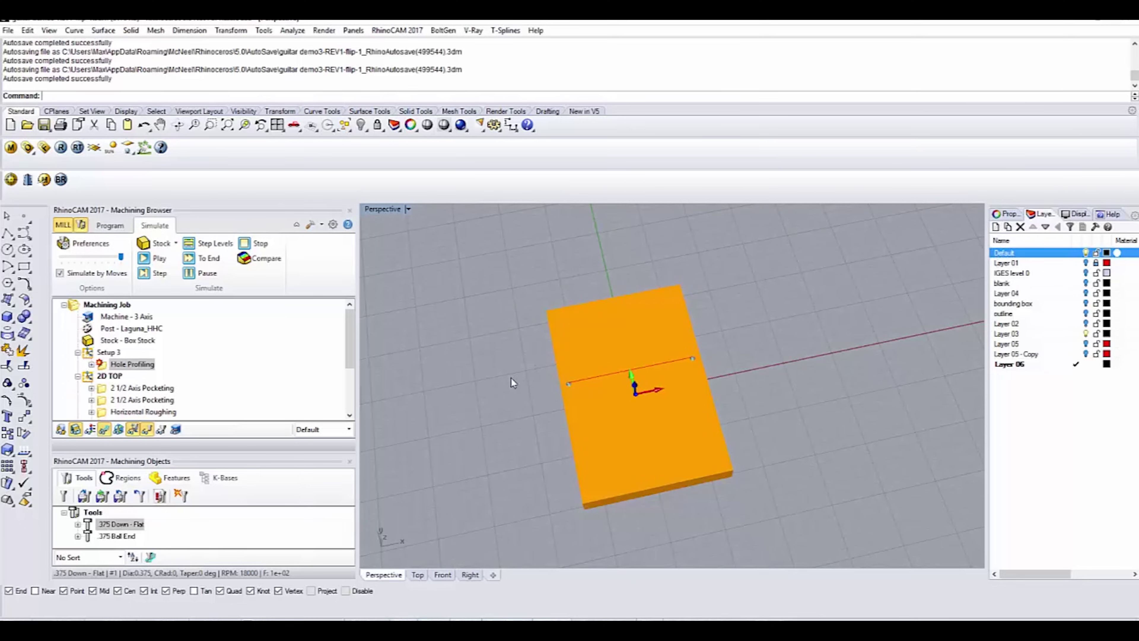
{"action": "right_click_drag", "start_coordinate": [598, 400], "coordinate": [582, 457]}
{"action": "scroll", "coordinate": [636, 367], "scroll_direction": "up", "scroll_amount": 7}
{"action": "scroll", "coordinate": [581, 398], "scroll_direction": "down", "scroll_amount": 7}
{"action": "right_click_drag", "start_coordinate": [581, 398], "coordinate": [569, 381]}
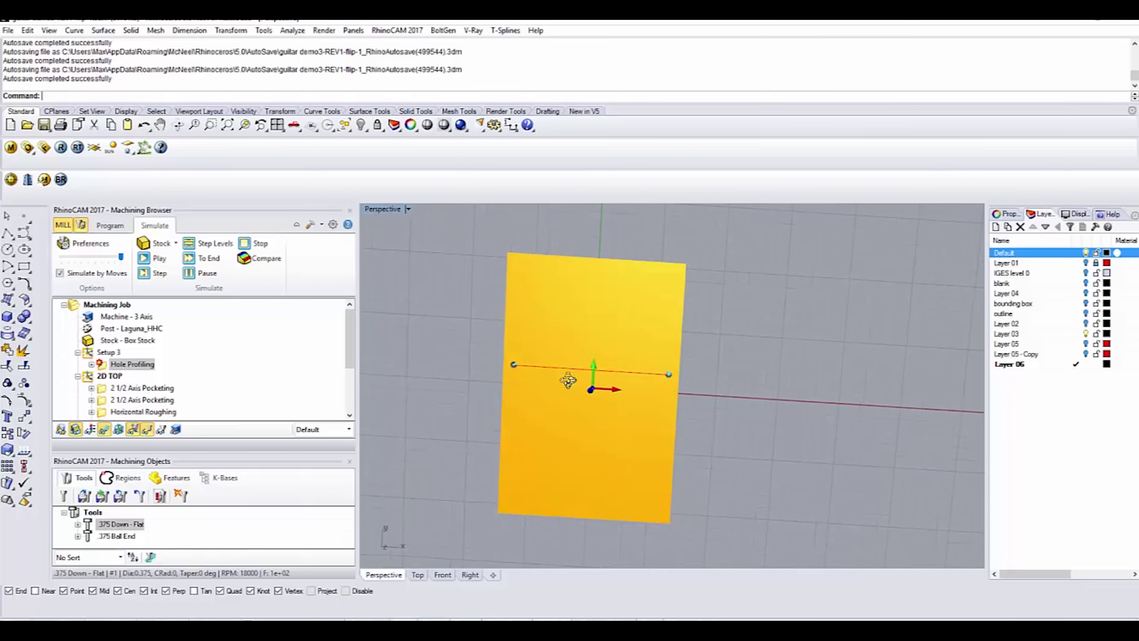
{"action": "scroll", "coordinate": [576, 342], "scroll_direction": "up", "scroll_amount": 8}
{"action": "right_click_drag", "start_coordinate": [576, 342], "coordinate": [589, 339]}
{"action": "scroll", "coordinate": [589, 339], "scroll_direction": "down", "scroll_amount": 7}
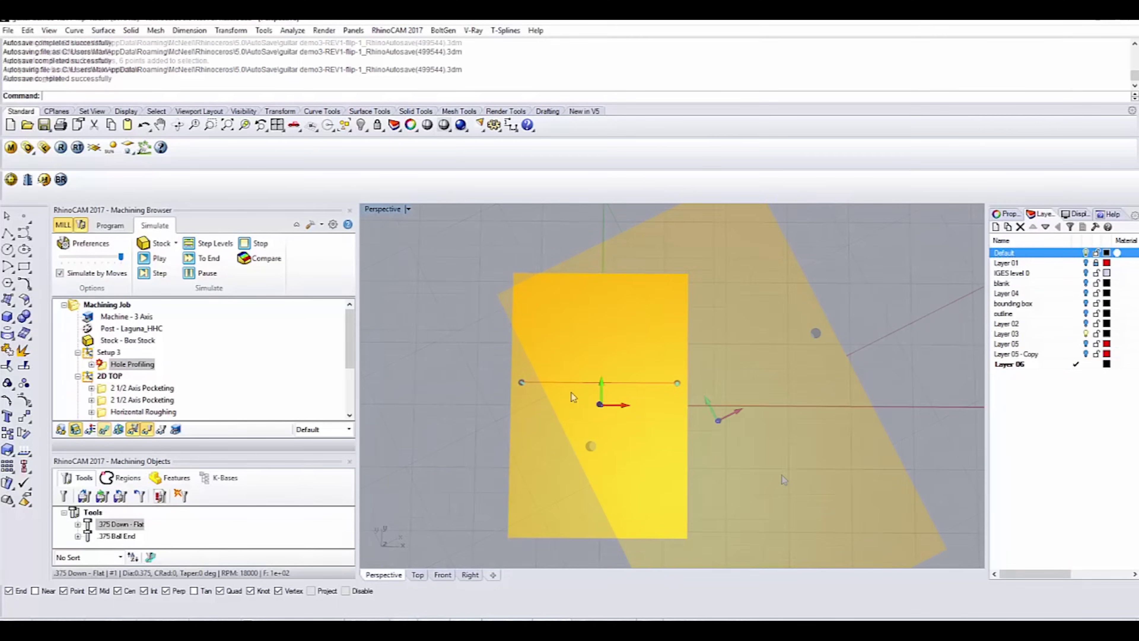
Hide the Hole Profiling toolpath display and inspect the two holes in the bare simulated stock
{"action": "right_click_drag", "start_coordinate": [572, 393], "coordinate": [656, 350]}
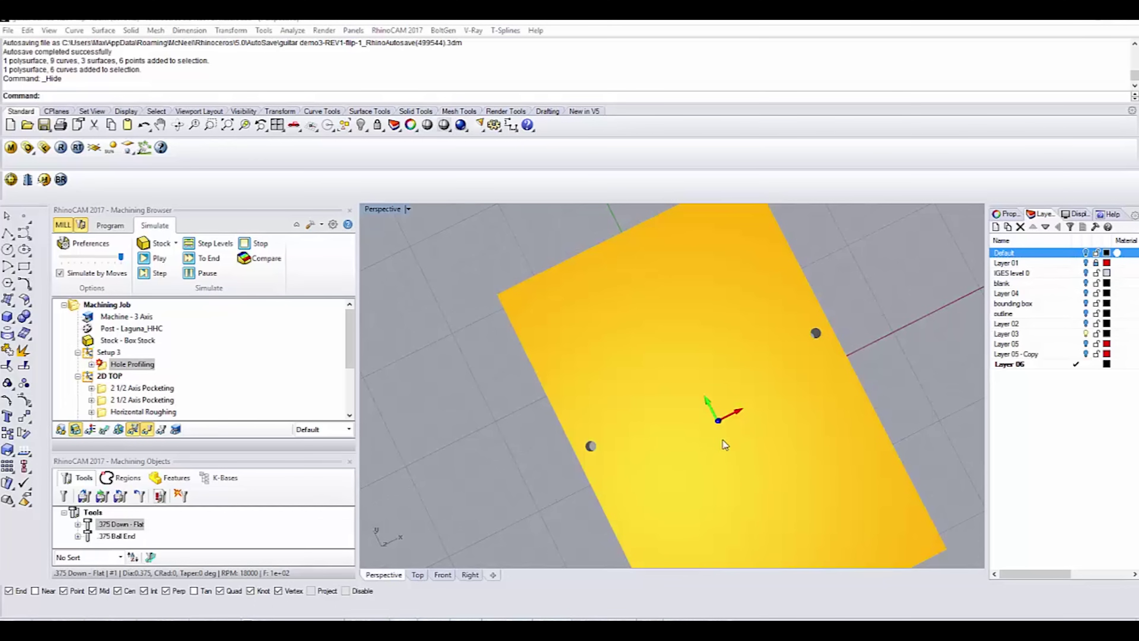
{"action": "right_click_drag", "start_coordinate": [738, 438], "coordinate": [762, 379]}
{"action": "scroll", "coordinate": [809, 298], "scroll_direction": "up", "scroll_amount": 5}
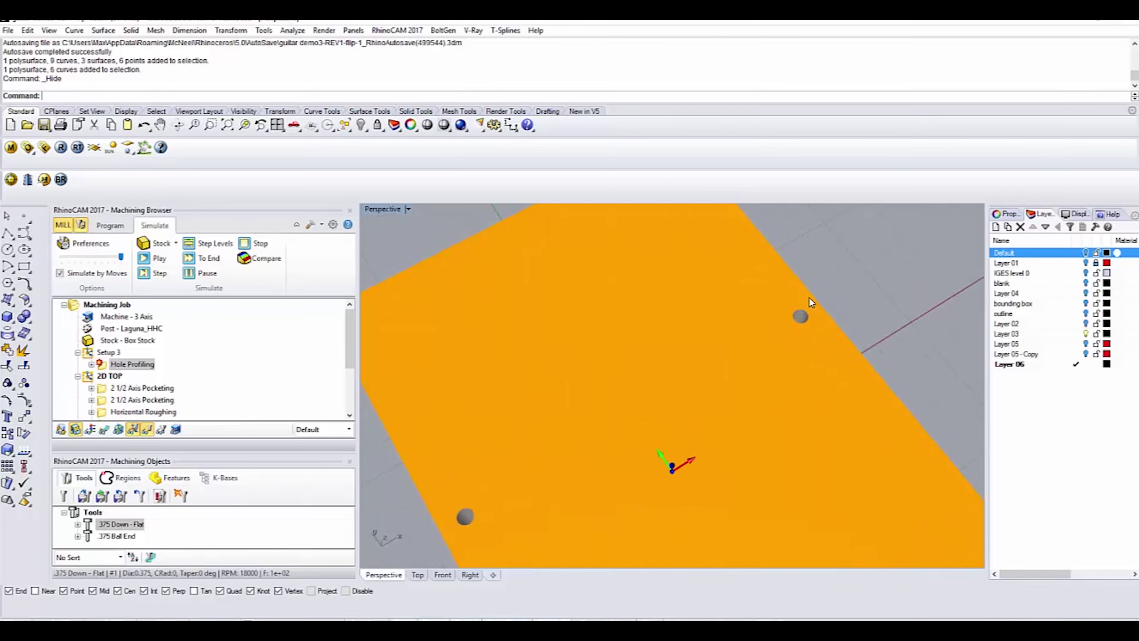
Return to the machining program view and examine the flipped guitar body inside the transparent stock with its two locating holes
{"action": "left_click", "coordinate": [110, 225]}
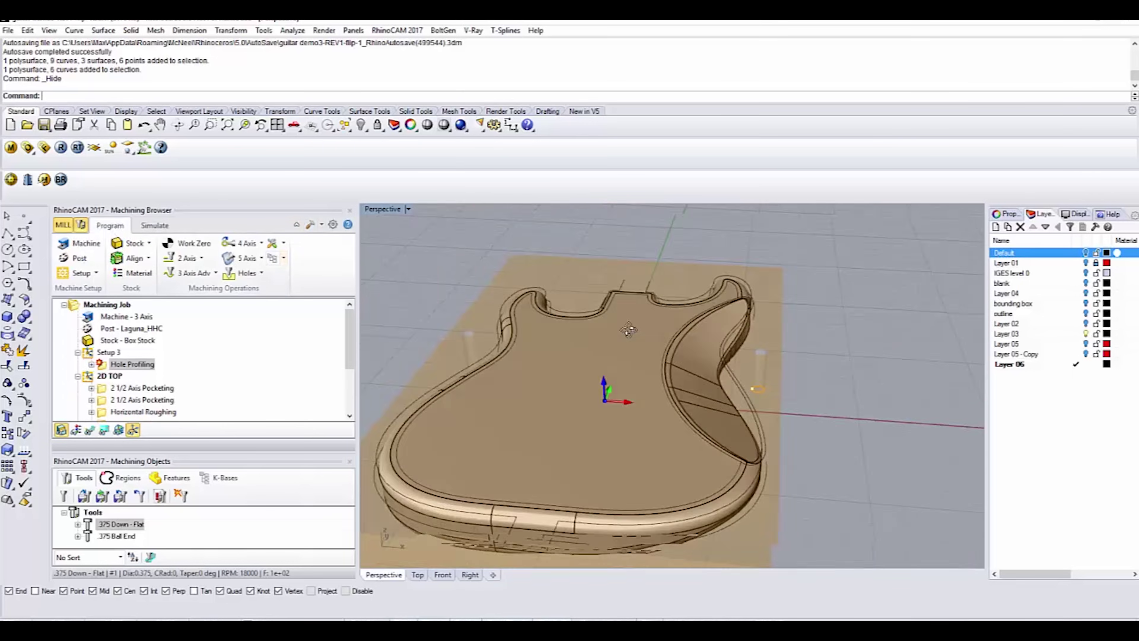
{"action": "right_click_drag", "start_coordinate": [629, 330], "coordinate": [619, 359]}
{"action": "scroll", "coordinate": [713, 375], "scroll_direction": "down", "scroll_amount": 5}
{"action": "scroll", "coordinate": [559, 360], "scroll_direction": "up", "scroll_amount": 5}
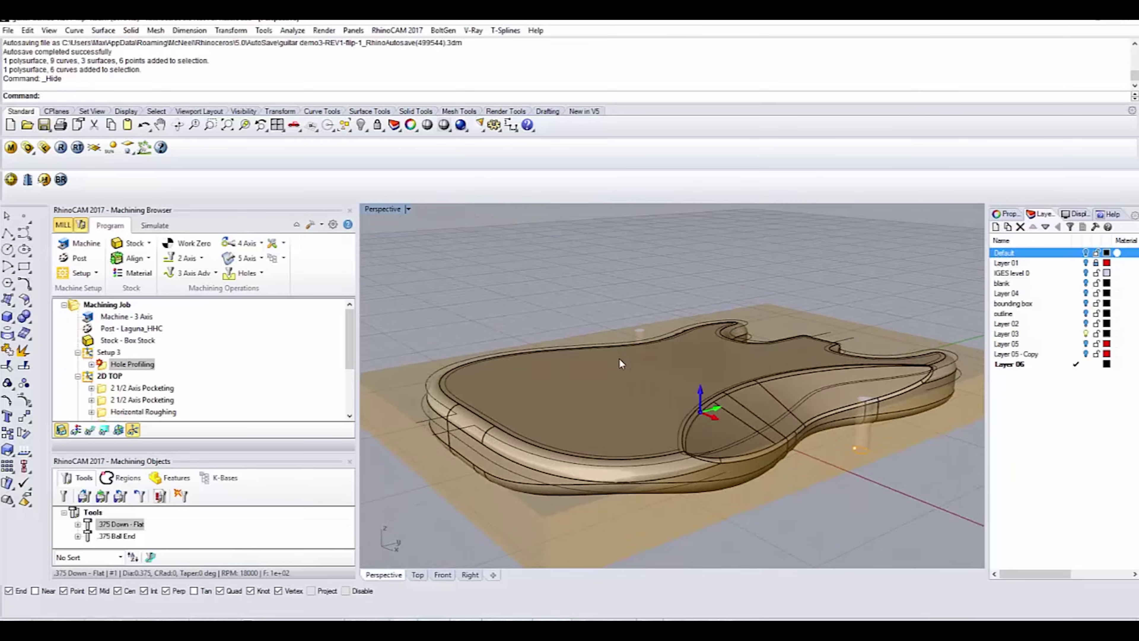
{"action": "scroll", "coordinate": [601, 337], "scroll_direction": "down", "scroll_amount": 5}
{"action": "right_click_drag", "start_coordinate": [703, 382], "coordinate": [841, 378]}
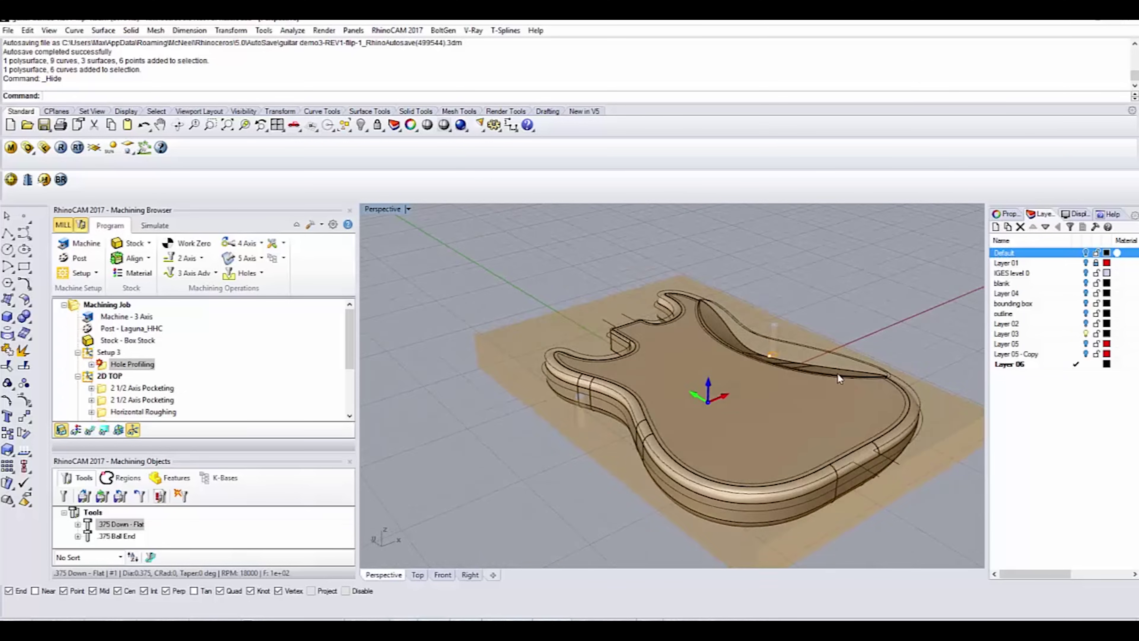
{"action": "scroll", "coordinate": [630, 285], "scroll_direction": "down", "scroll_amount": 5}
{"action": "right_click_drag", "start_coordinate": [633, 289], "coordinate": [521, 391]}
{"action": "scroll", "coordinate": [647, 375], "scroll_direction": "up", "scroll_amount": 3}
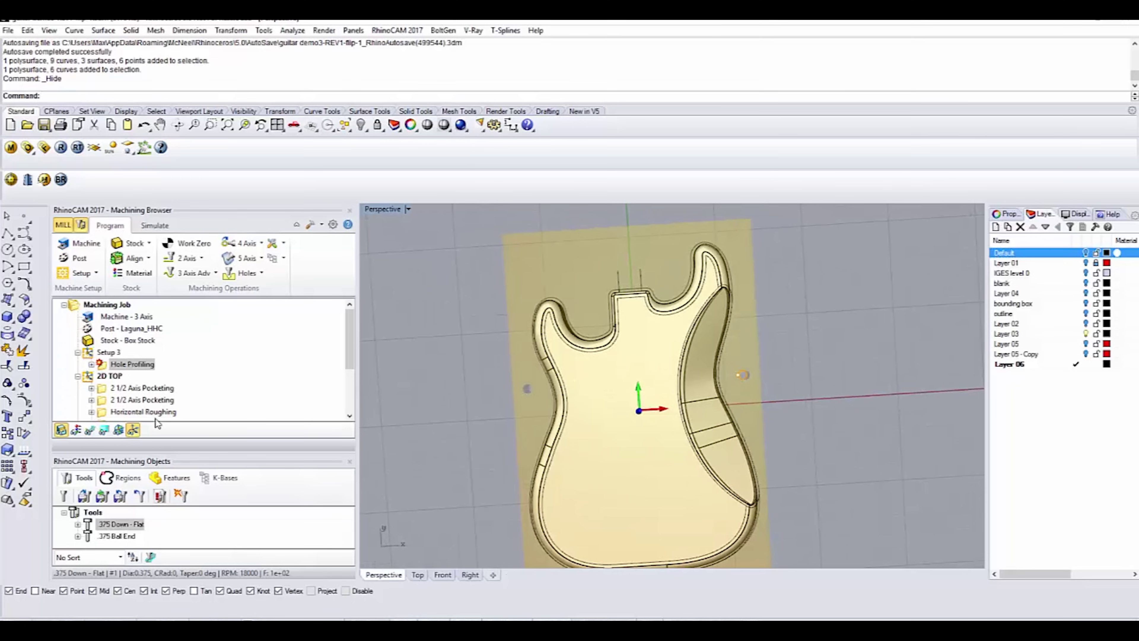
Display the region of the first 2D TOP 2 1/2 Axis Pocketing operation and view its pocket in the simulated stock
{"action": "right_click_drag", "start_coordinate": [717, 387], "coordinate": [723, 275]}
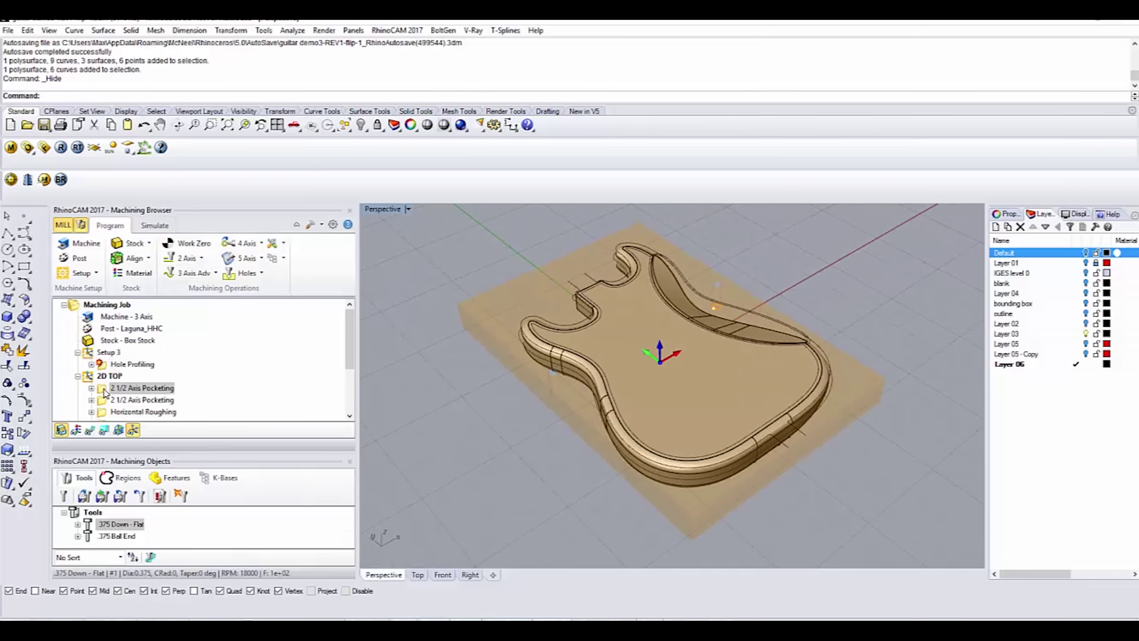
{"action": "scroll", "coordinate": [694, 338], "scroll_direction": "up", "scroll_amount": 5}
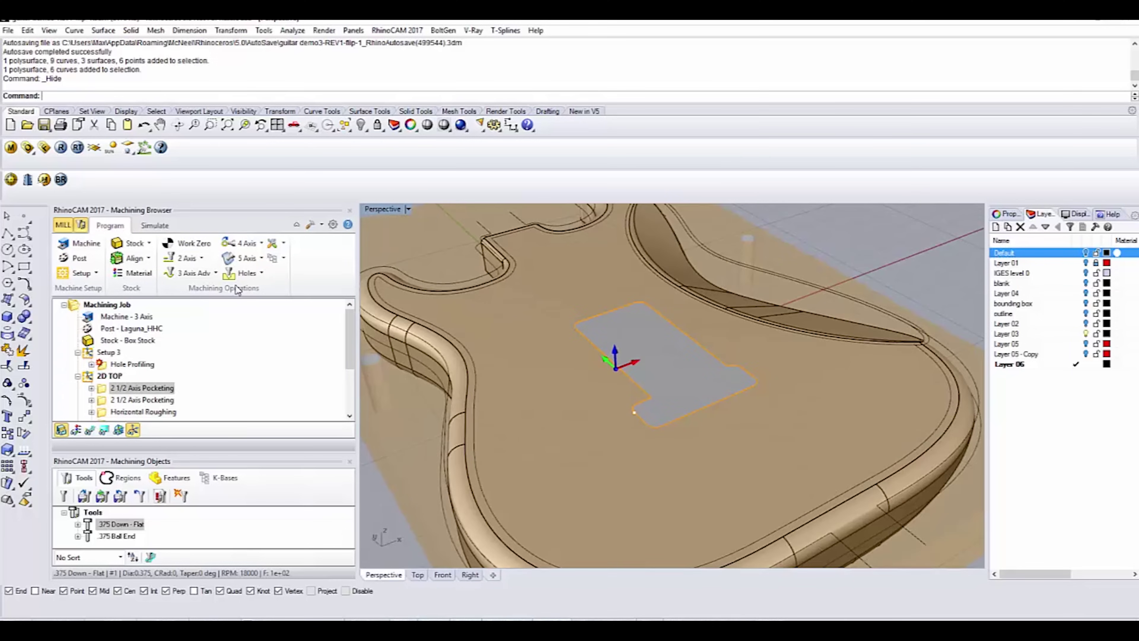
{"action": "left_click", "coordinate": [154, 225]}
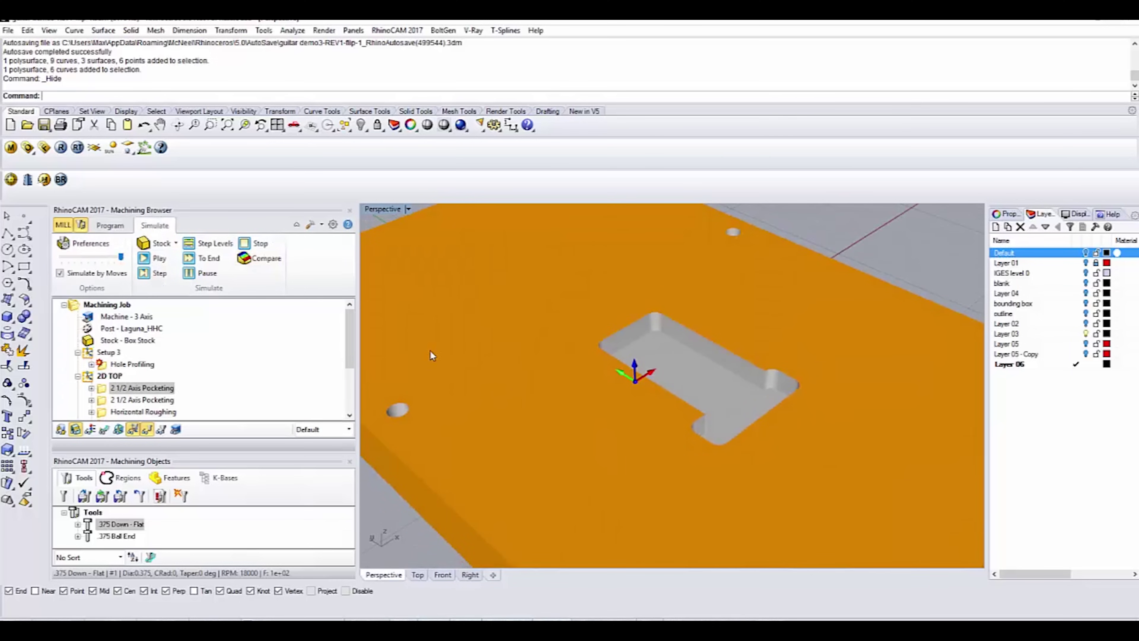
Step through the remaining 2D TOP operations to Parallel Finishing and inspect the cut edge of the contour close up
{"action": "left_click", "coordinate": [139, 400]}
{"action": "right_click_drag", "start_coordinate": [560, 269], "coordinate": [620, 323]}
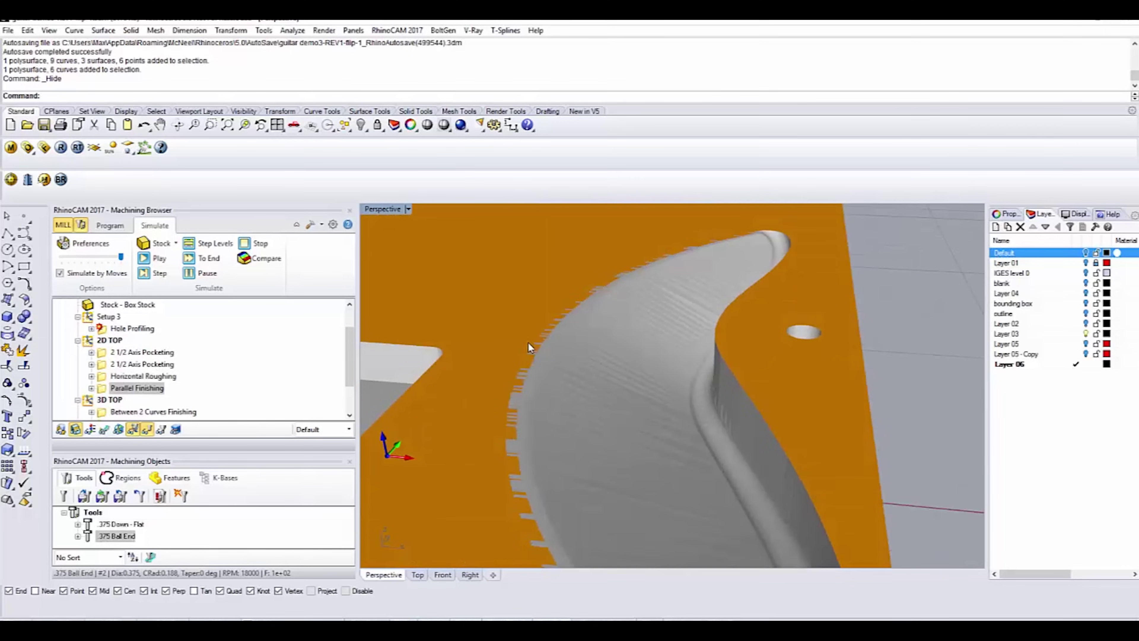
{"action": "scroll", "coordinate": [564, 366], "scroll_direction": "up", "scroll_amount": 5}
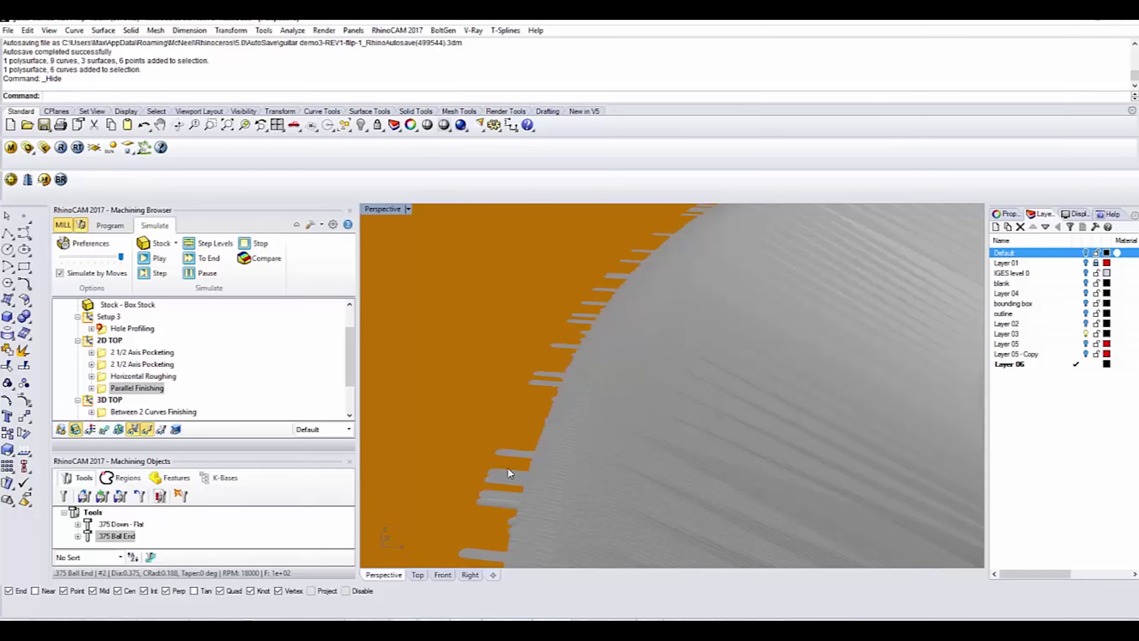
{"action": "right_click_drag", "start_coordinate": [597, 401], "coordinate": [506, 434]}
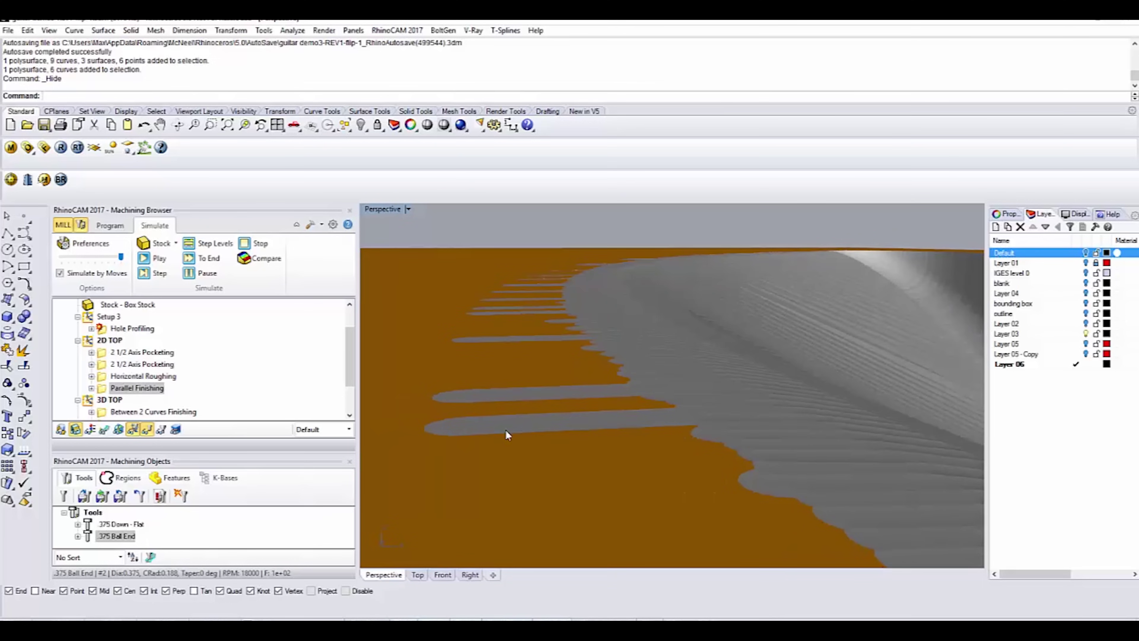
{"action": "scroll", "coordinate": [600, 331], "scroll_direction": "up", "scroll_amount": 2}
{"action": "scroll", "coordinate": [621, 332], "scroll_direction": "down", "scroll_amount": 5}
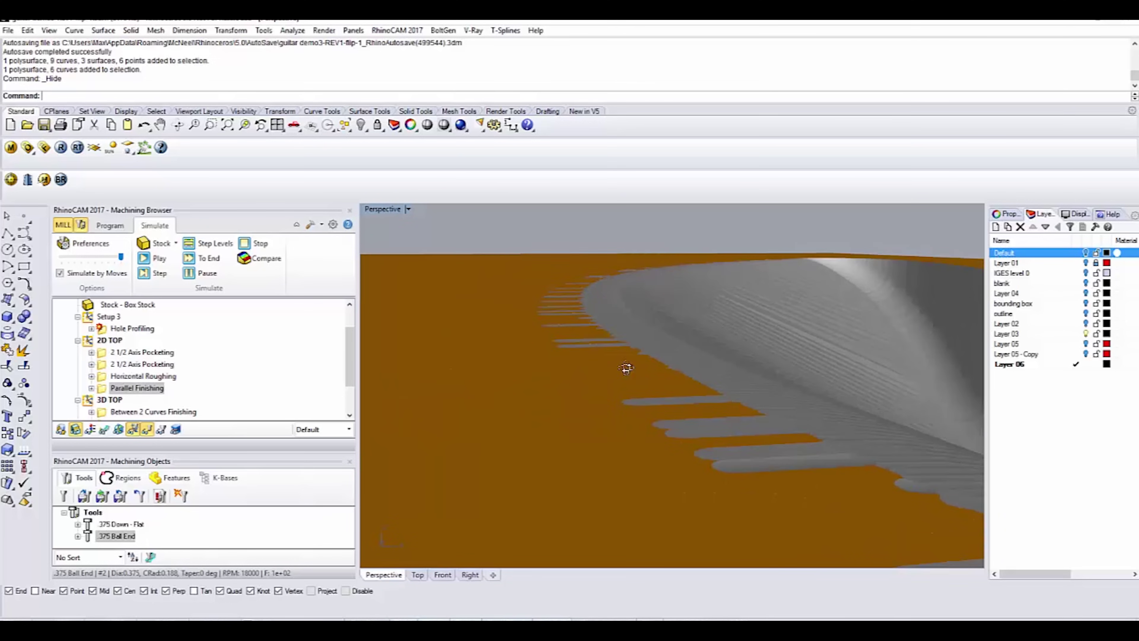
Examine the ends of the Parallel Finishing passes along the contour's inner edge, close up and across the whole stock
{"action": "right_click_drag", "start_coordinate": [627, 369], "coordinate": [588, 365]}
{"action": "scroll", "coordinate": [607, 367], "scroll_direction": "down", "scroll_amount": 5}
{"action": "scroll", "coordinate": [588, 366], "scroll_direction": "up", "scroll_amount": 6}
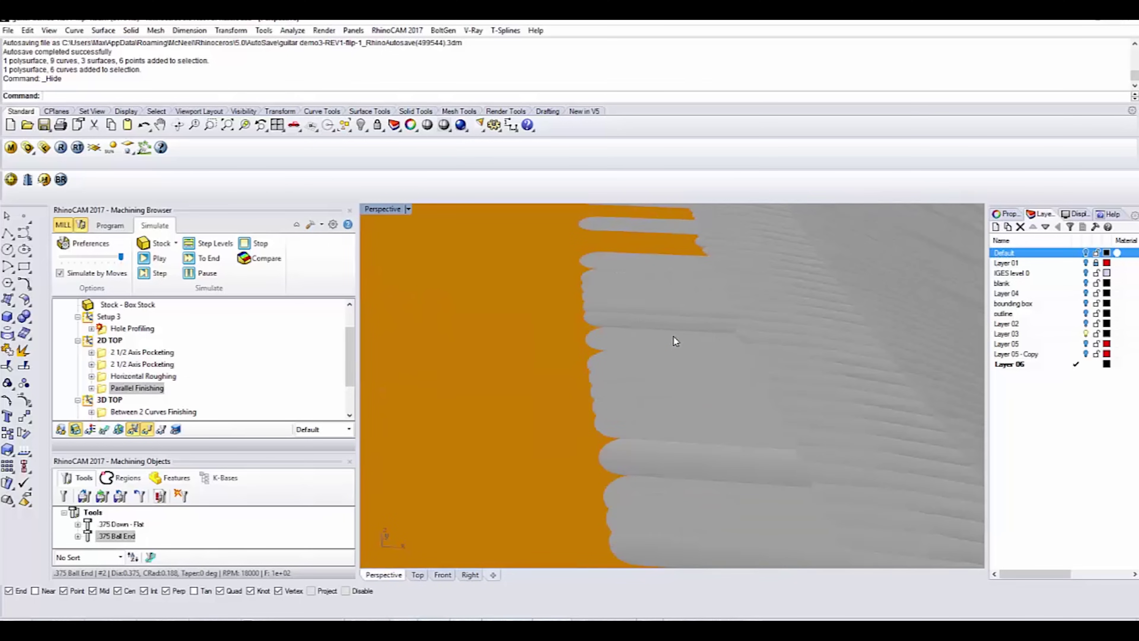
{"action": "scroll", "coordinate": [663, 369], "scroll_direction": "down", "scroll_amount": 5}
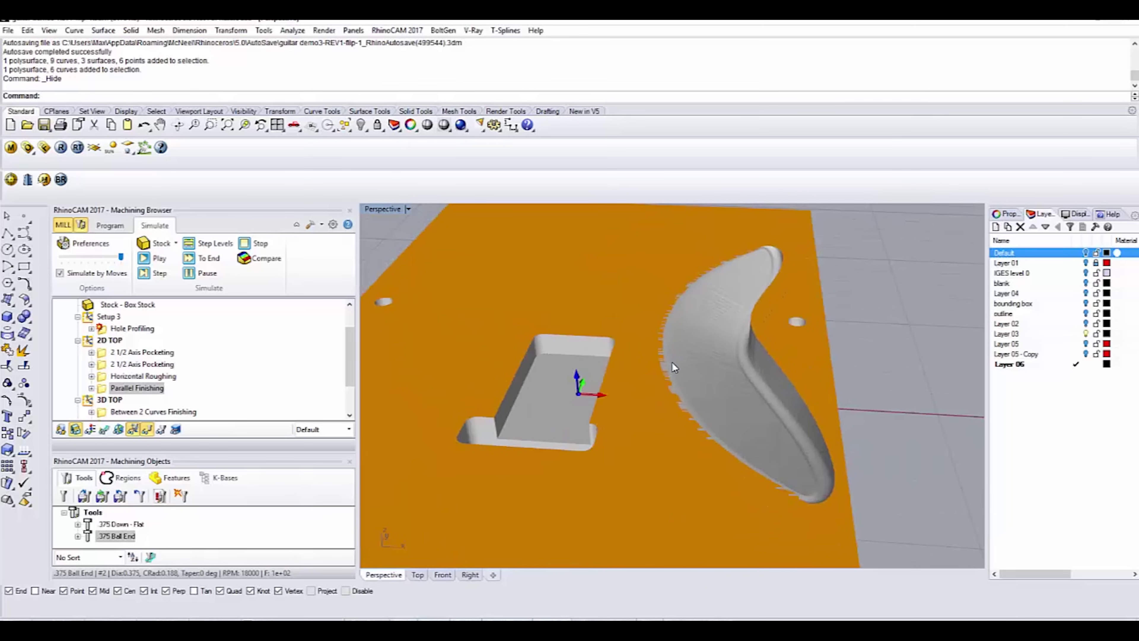
{"action": "mouse_move", "coordinate": [668, 358]}
{"action": "right_mouse_down"}
{"action": "mouse_move", "coordinate": [653, 320]}
{"action": "mouse_move", "coordinate": [679, 351]}
{"action": "mouse_move", "coordinate": [644, 348]}
{"action": "mouse_move", "coordinate": [754, 377]}
{"action": "mouse_move", "coordinate": [807, 350]}
{"action": "mouse_move", "coordinate": [654, 358]}
{"action": "right_mouse_up"}
{"action": "scroll", "coordinate": [679, 351], "scroll_direction": "up", "scroll_amount": 5}
{"action": "scroll", "coordinate": [643, 348], "scroll_direction": "down", "scroll_amount": 3}
{"action": "scroll", "coordinate": [655, 358], "scroll_direction": "down", "scroll_amount": 5}
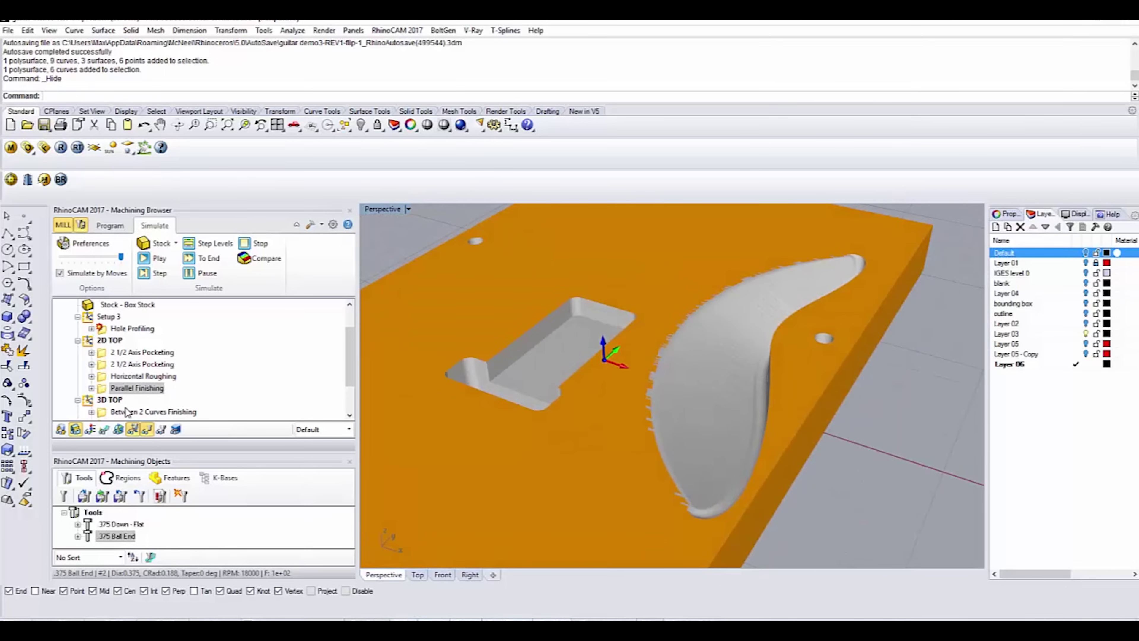
Display the simulated stock for the first 3D TOP Between 2 Curves Finishing operation and inspect its cut beside the contour
{"action": "right_click_drag", "start_coordinate": [724, 340], "coordinate": [546, 347]}
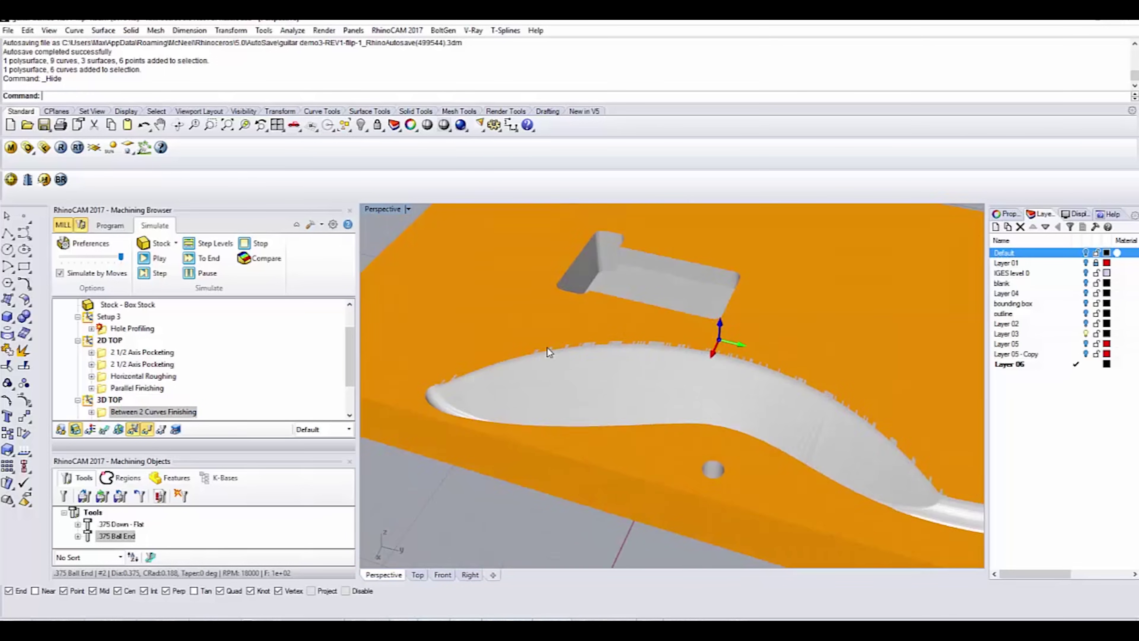
{"action": "scroll", "coordinate": [547, 347], "scroll_direction": "down", "scroll_amount": 5}
{"action": "scroll", "coordinate": [728, 423], "scroll_direction": "up", "scroll_amount": 8}
{"action": "right_click_drag", "start_coordinate": [728, 423], "coordinate": [522, 368]}
{"action": "scroll", "coordinate": [521, 372], "scroll_direction": "up", "scroll_amount": 2}
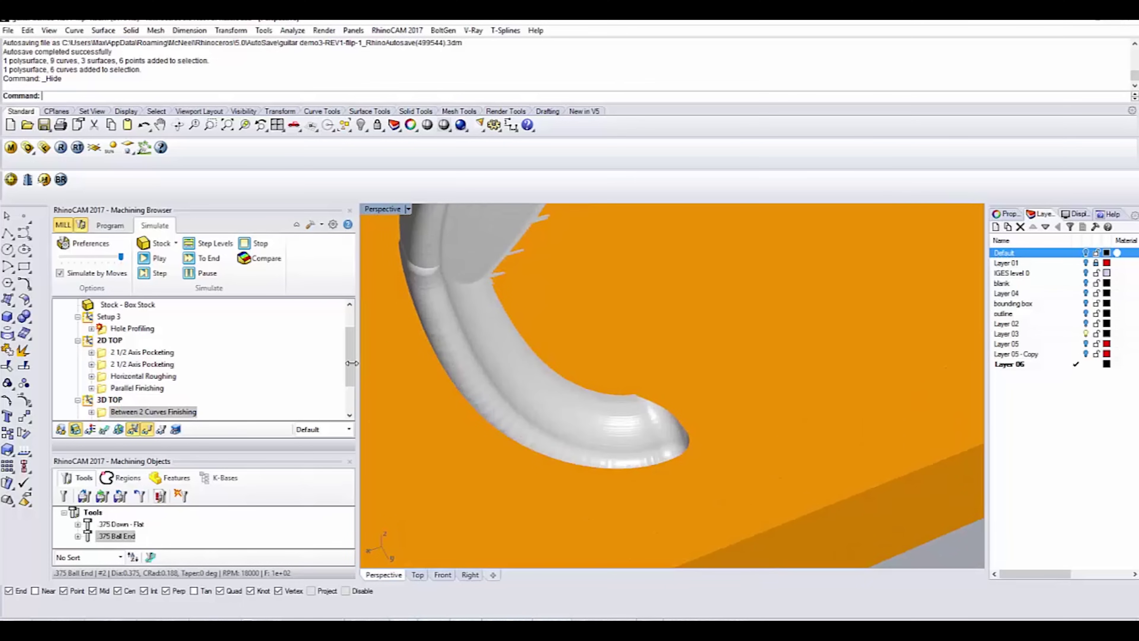
Display the simulated stock for the second Between 2 Curves Finishing operation and view its cut around the horns and neck pocket
{"action": "scroll", "coordinate": [192, 398], "scroll_direction": "down", "scroll_amount": 2}
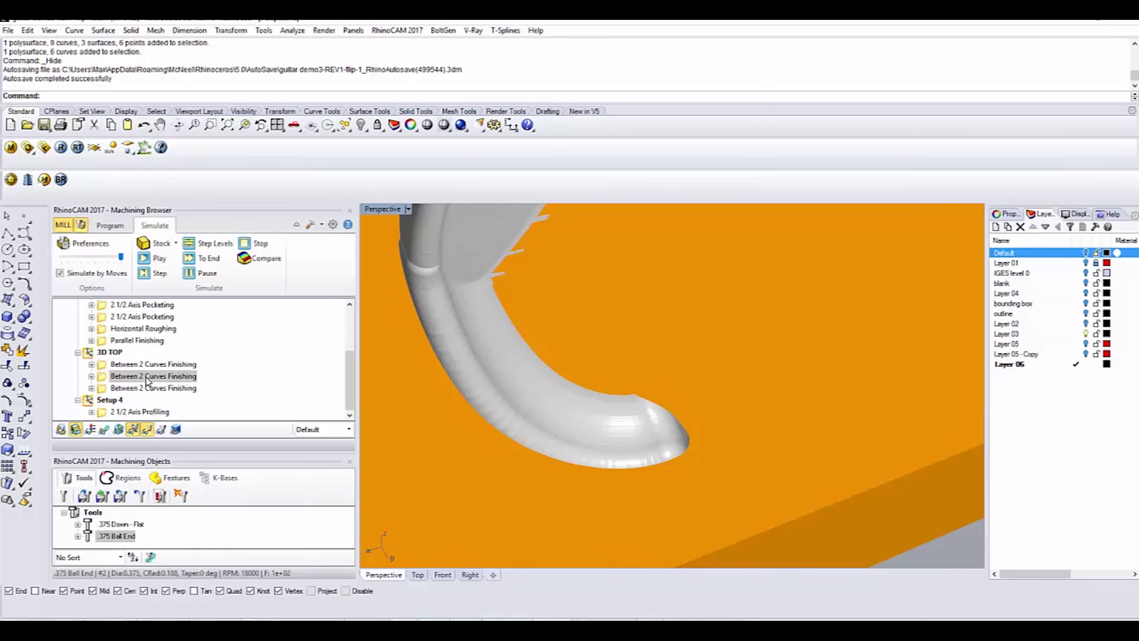
{"action": "right_click_drag", "start_coordinate": [636, 419], "coordinate": [440, 438]}
{"action": "scroll", "coordinate": [440, 437], "scroll_direction": "down", "scroll_amount": 8}
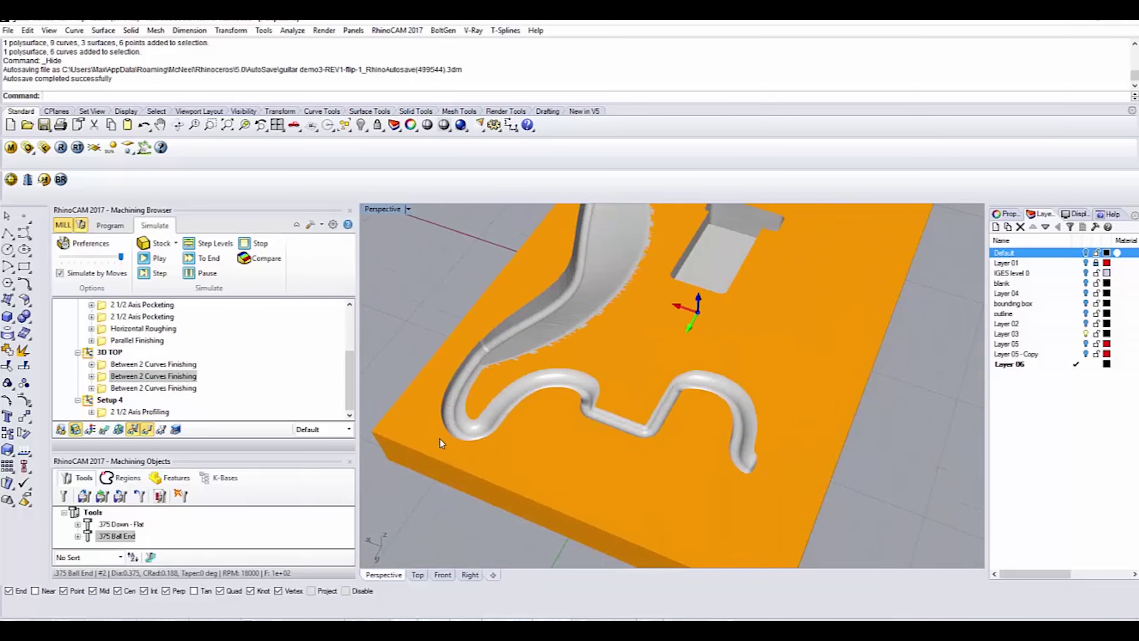
{"action": "scroll", "coordinate": [761, 436], "scroll_direction": "up", "scroll_amount": 6}
{"action": "scroll", "coordinate": [460, 395], "scroll_direction": "down", "scroll_amount": 3}
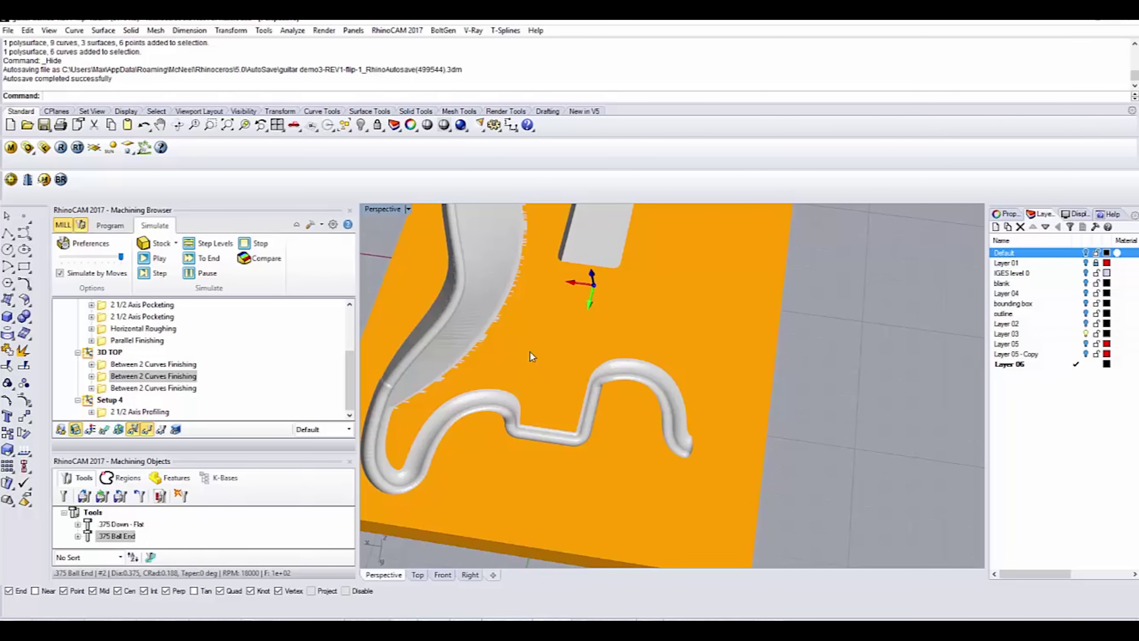
Inspect the rounded edge cut by the second Between 2 Curves Finishing operation at the neck pocket corners
{"action": "scroll", "coordinate": [515, 435], "scroll_direction": "up", "scroll_amount": 8}
{"action": "right_click_drag", "start_coordinate": [537, 414], "coordinate": [658, 367]}
{"action": "scroll", "coordinate": [628, 530], "scroll_direction": "up", "scroll_amount": 4}
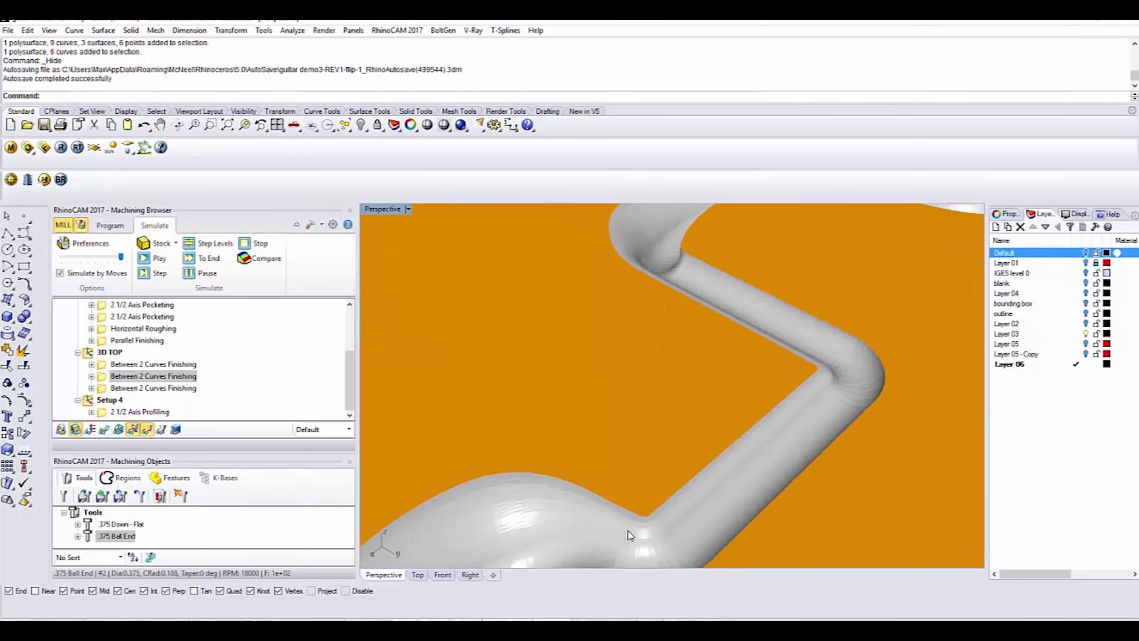
{"action": "right_click_drag", "start_coordinate": [628, 530], "coordinate": [618, 506]}
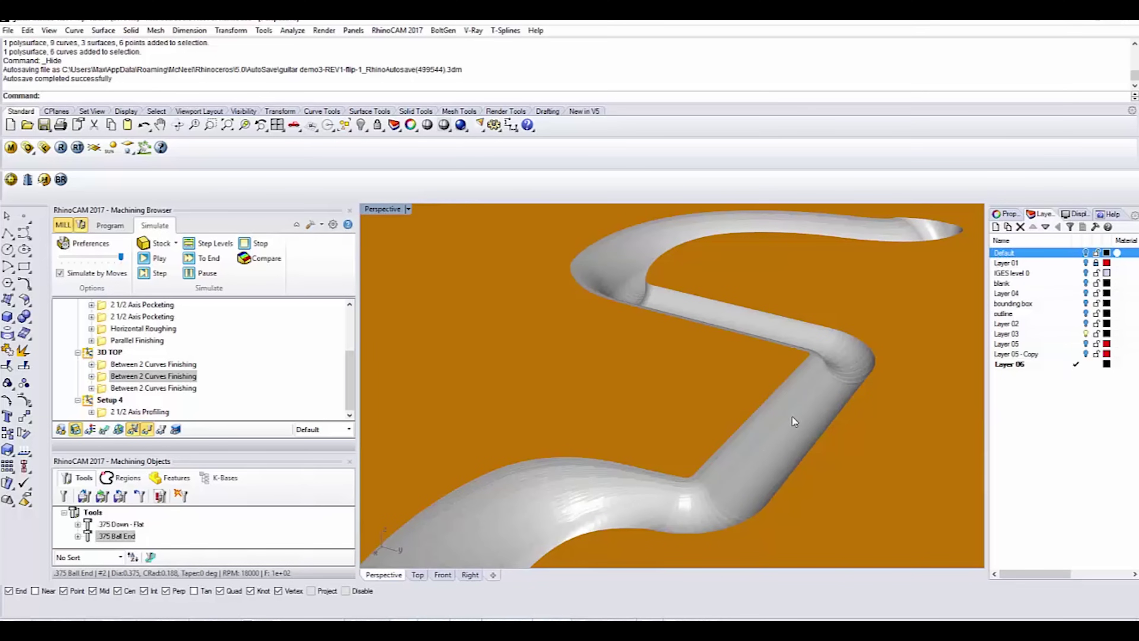
{"action": "right_click_drag", "start_coordinate": [688, 398], "coordinate": [485, 364]}
{"action": "scroll", "coordinate": [834, 409], "scroll_direction": "down", "scroll_amount": 5}
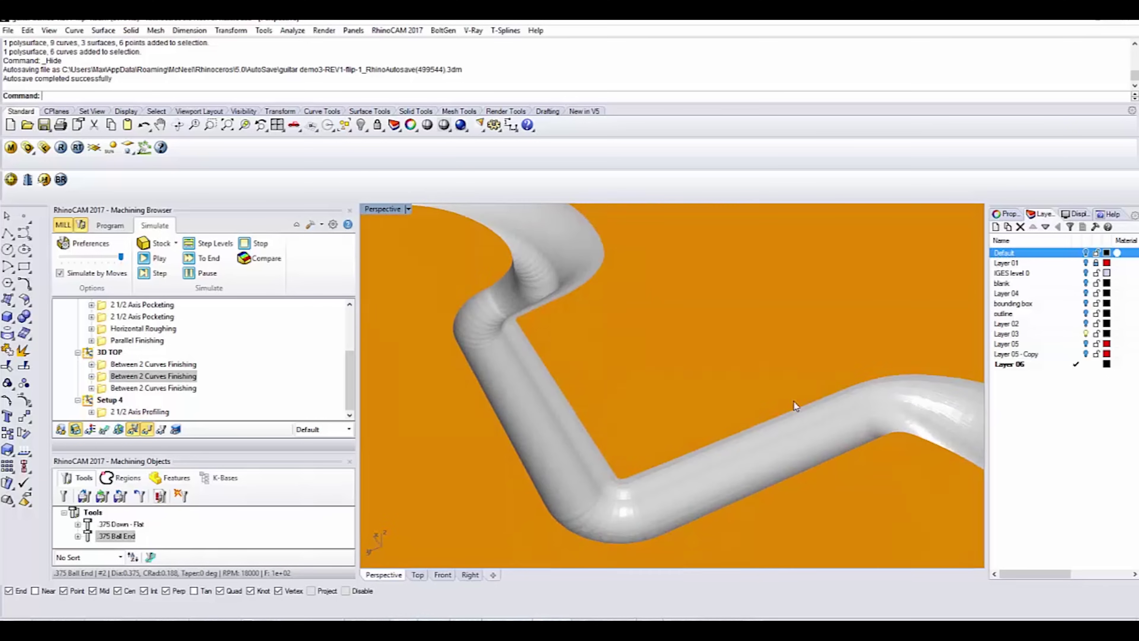
{"action": "scroll", "coordinate": [687, 357], "scroll_direction": "down", "scroll_amount": 5}
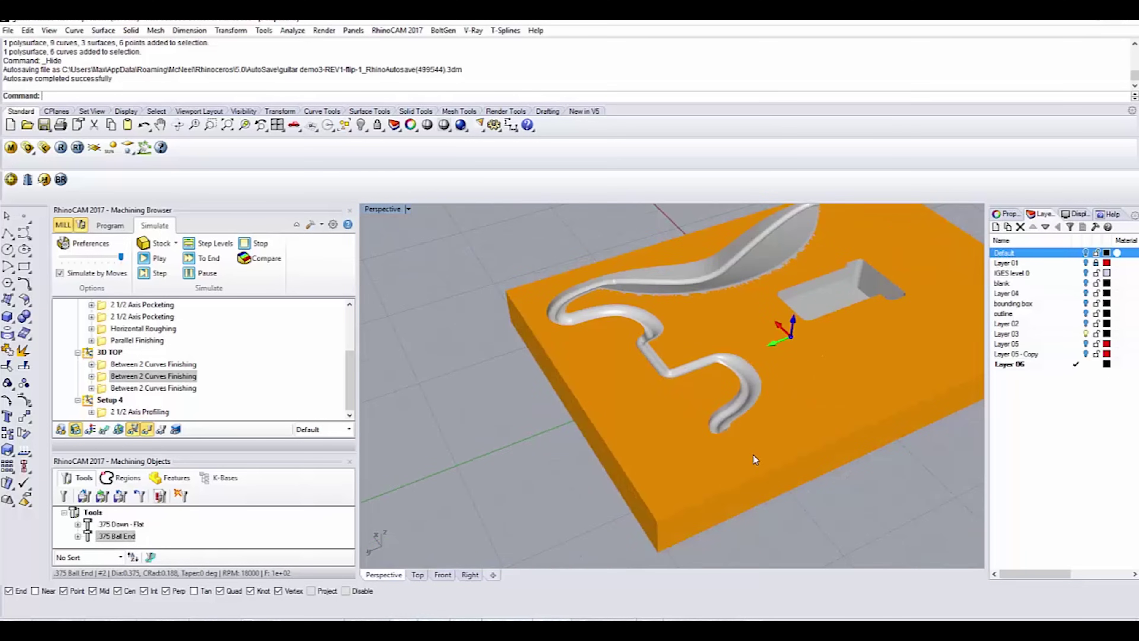
Display the simulated stock for the third Between 2 Curves Finishing operation and examine the rounded edge around the whole body
{"action": "scroll", "coordinate": [698, 407], "scroll_direction": "up", "scroll_amount": 6}
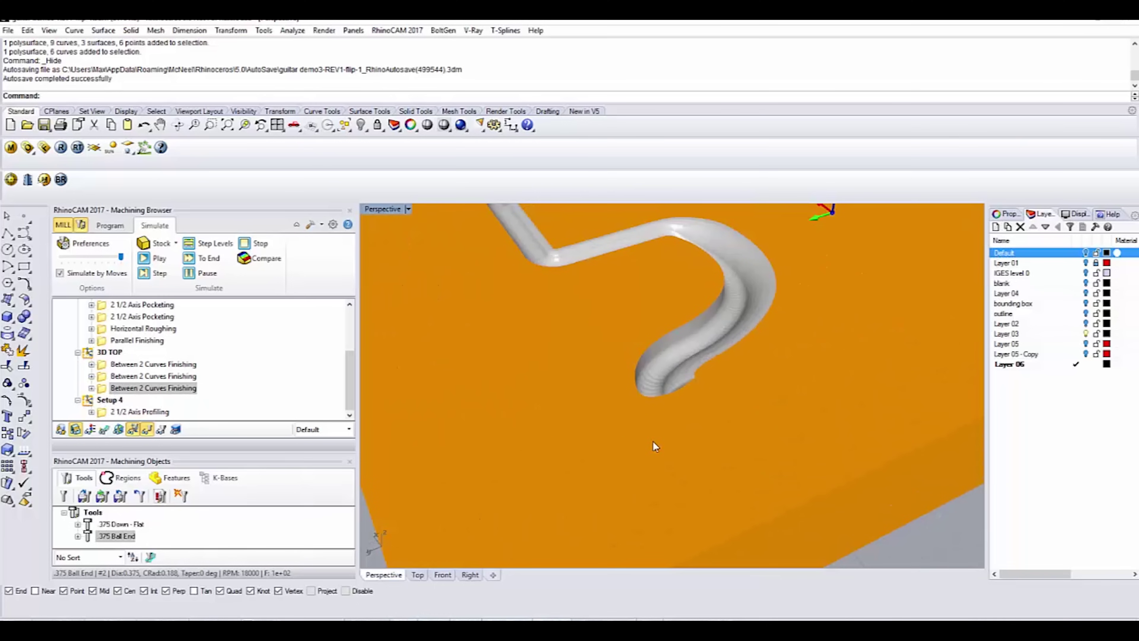
{"action": "scroll", "coordinate": [654, 445], "scroll_direction": "down", "scroll_amount": 8}
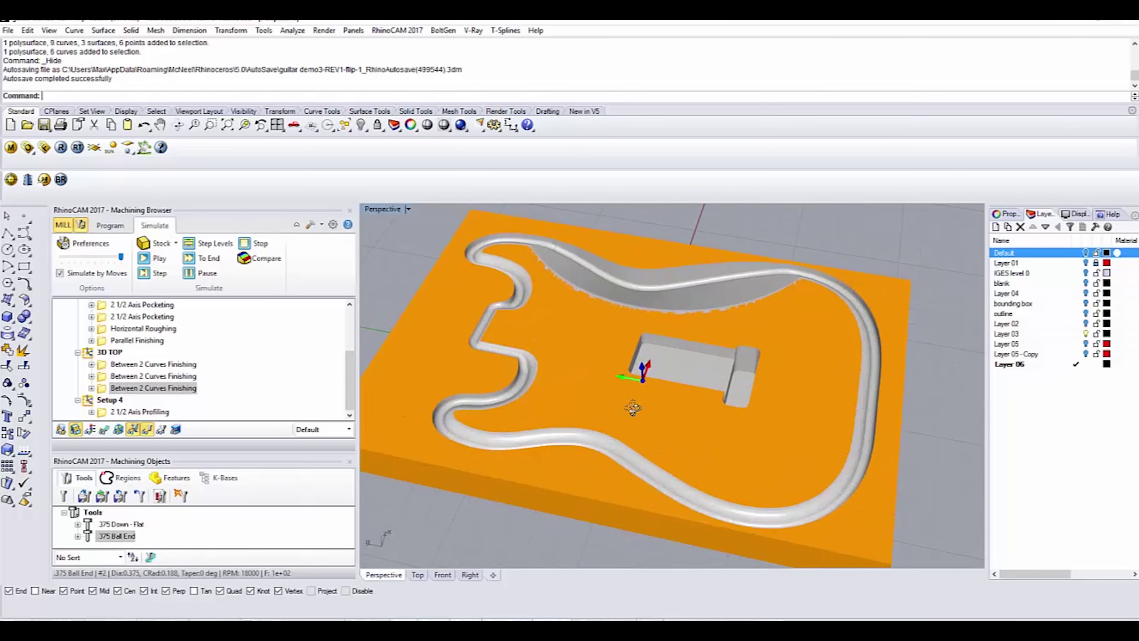
{"action": "mouse_move", "coordinate": [633, 407]}
{"action": "right_mouse_down"}
{"action": "mouse_move", "coordinate": [541, 386]}
{"action": "mouse_move", "coordinate": [714, 474]}
{"action": "mouse_move", "coordinate": [820, 462]}
{"action": "right_mouse_up"}
{"action": "scroll", "coordinate": [592, 380], "scroll_direction": "down", "scroll_amount": 5}
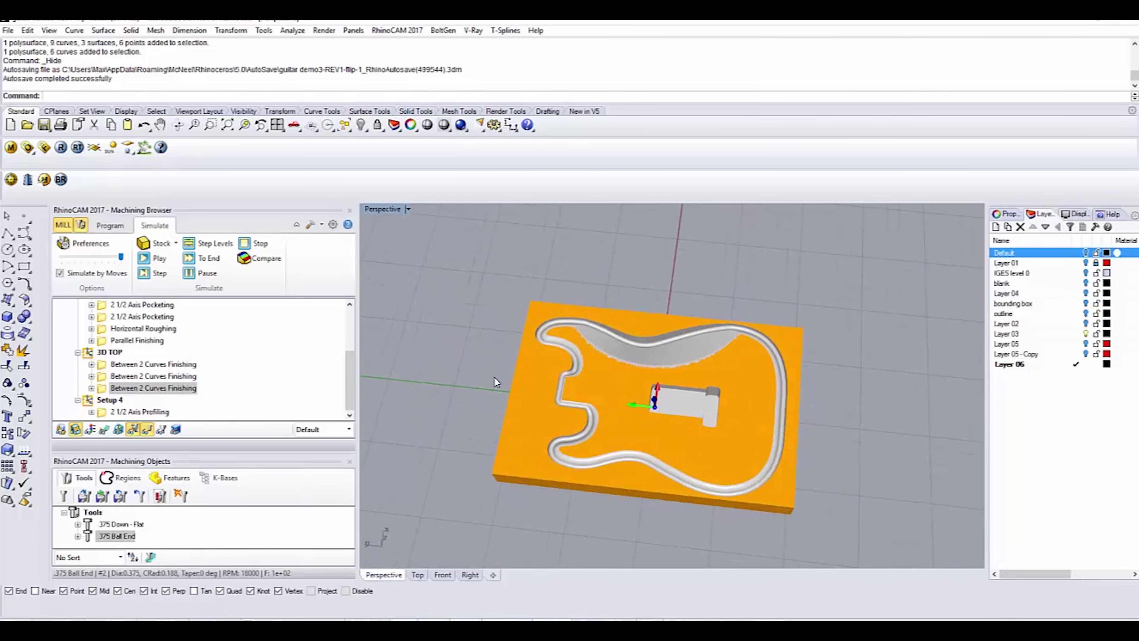
{"action": "scroll", "coordinate": [494, 378], "scroll_direction": "up", "scroll_amount": 6}
{"action": "right_click_drag", "start_coordinate": [605, 388], "coordinate": [776, 363]}
Return to the machining program view and select the outline curve around the body's outer edge near the neck pocket
{"action": "left_click", "coordinate": [126, 225]}
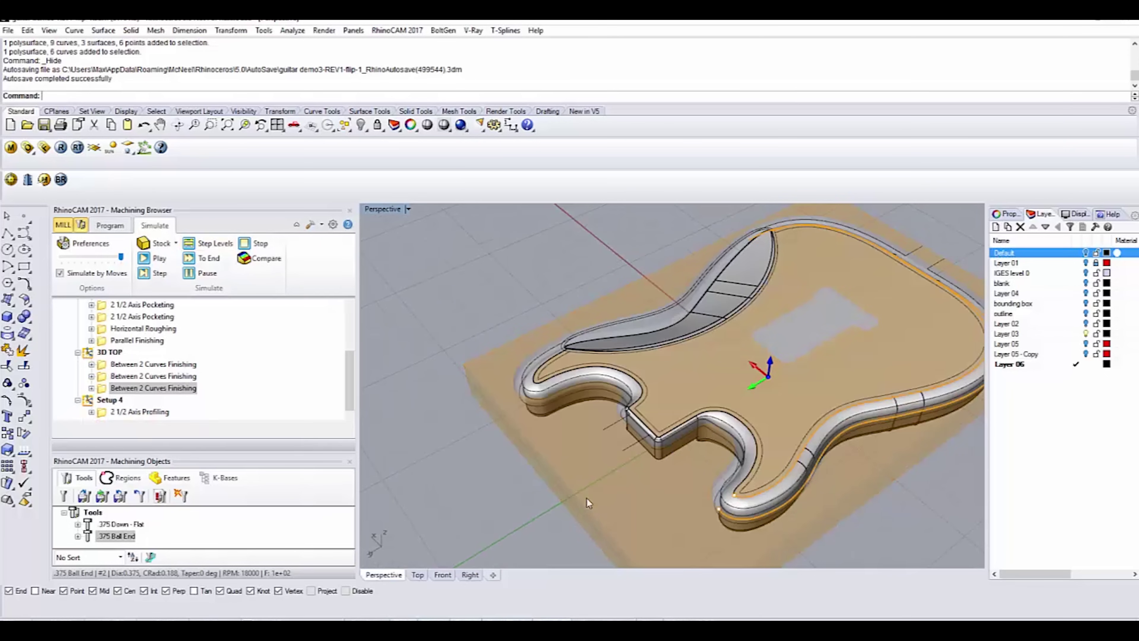
{"action": "scroll", "coordinate": [732, 423], "scroll_direction": "up", "scroll_amount": 6}
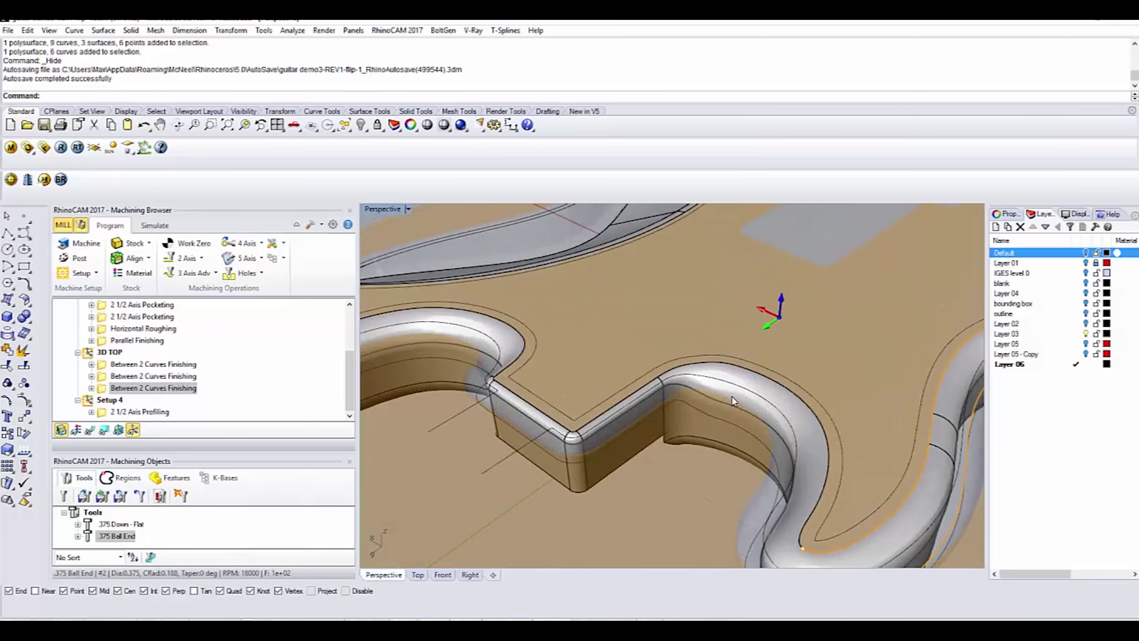
{"action": "right_click_drag", "start_coordinate": [732, 397], "coordinate": [688, 414]}
{"action": "left_click", "coordinate": [688, 414]}
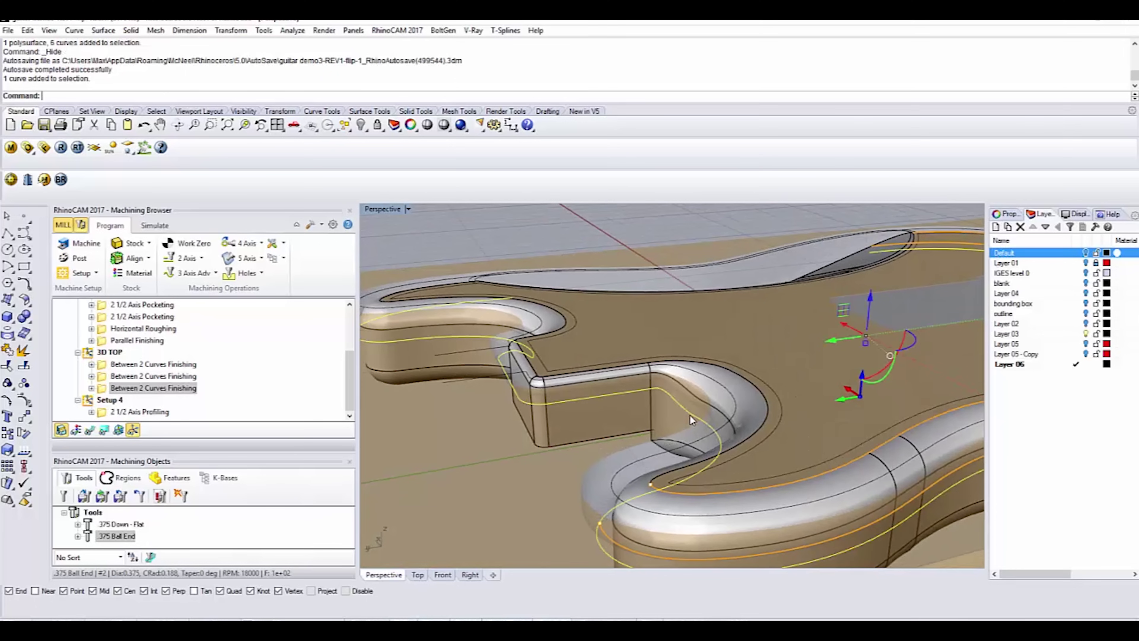
Select the edge curve running around the neck pocket and the horn tip and inspect where it ends
{"action": "left_click", "coordinate": [700, 399]}
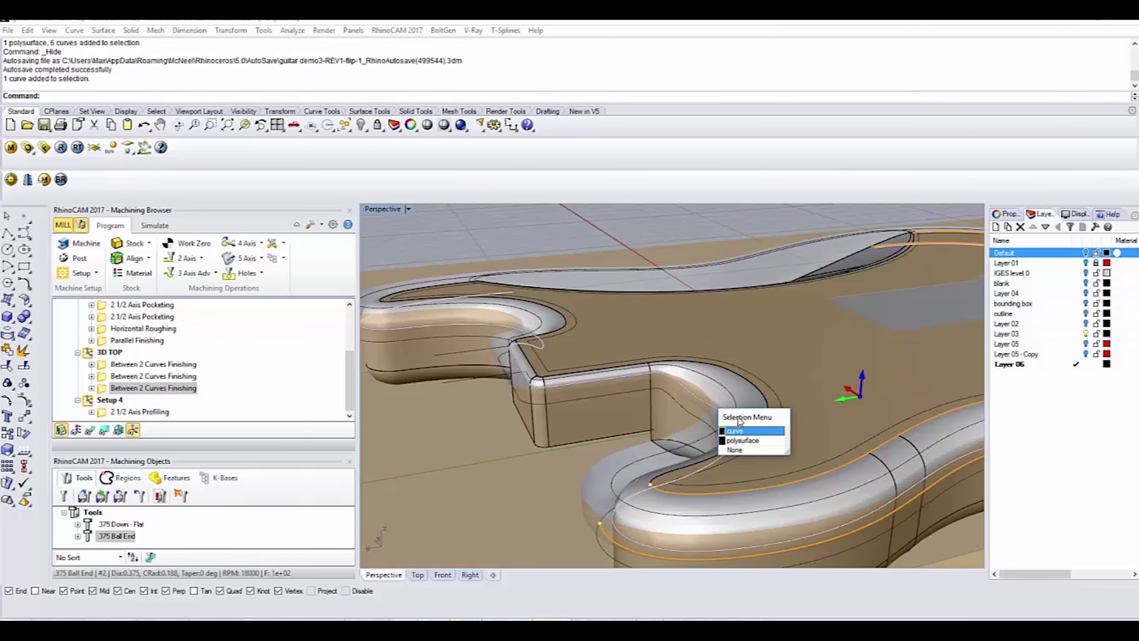
{"action": "left_click", "coordinate": [729, 392]}
{"action": "left_click", "coordinate": [729, 392]}
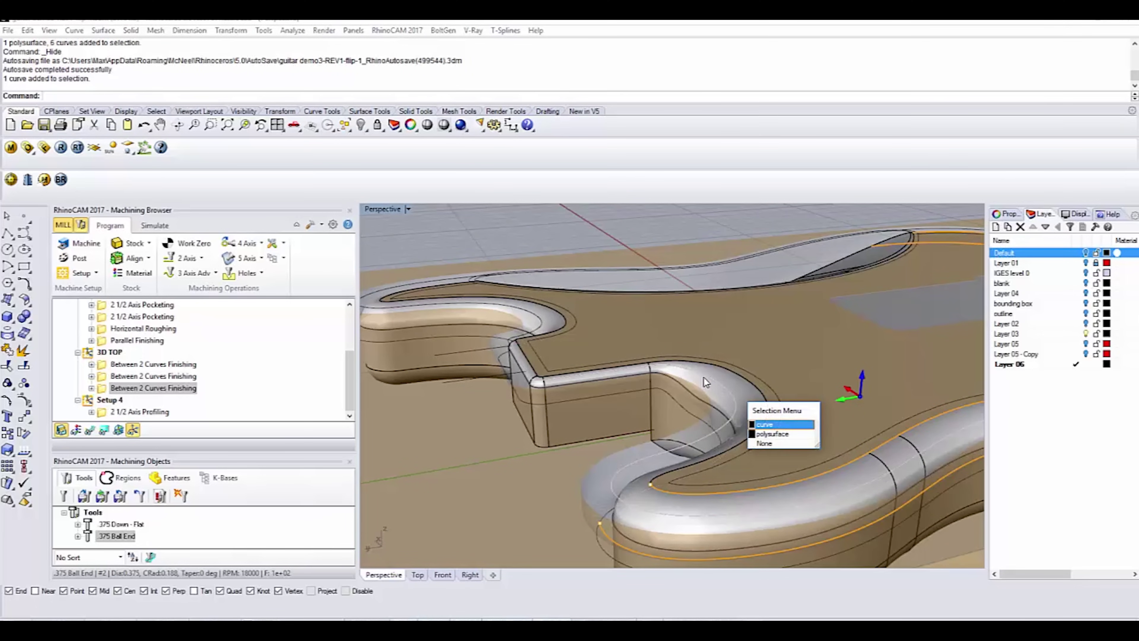
{"action": "left_click", "coordinate": [765, 424]}
{"action": "scroll", "coordinate": [693, 435], "scroll_direction": "down", "scroll_amount": 5}
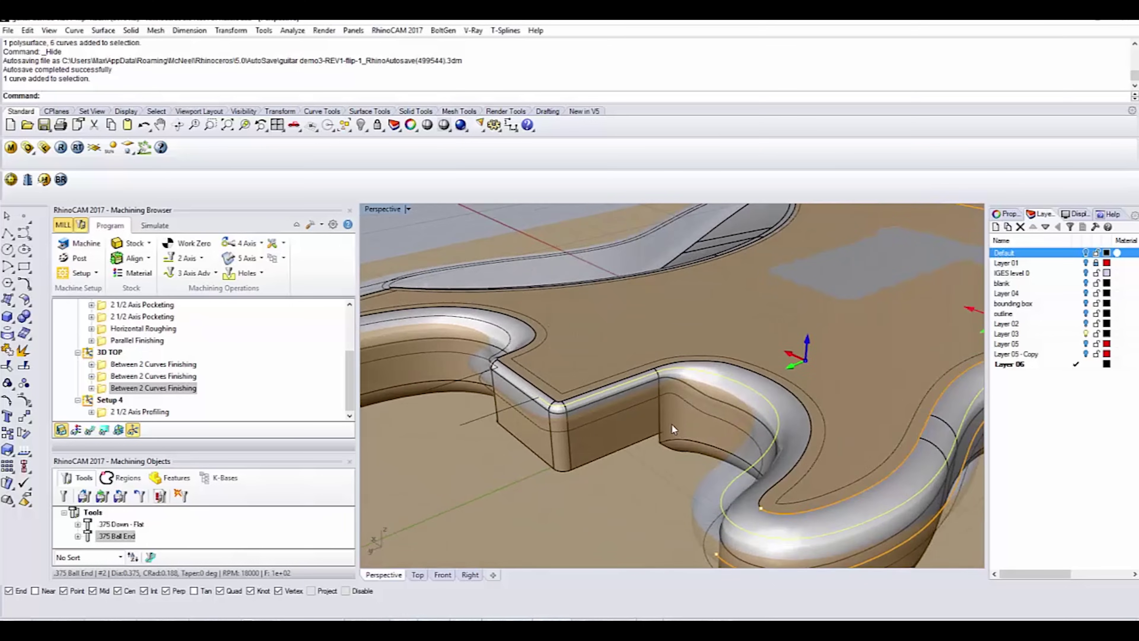
{"action": "scroll", "coordinate": [746, 451], "scroll_direction": "up", "scroll_amount": 6}
{"action": "left_click", "coordinate": [802, 496]}
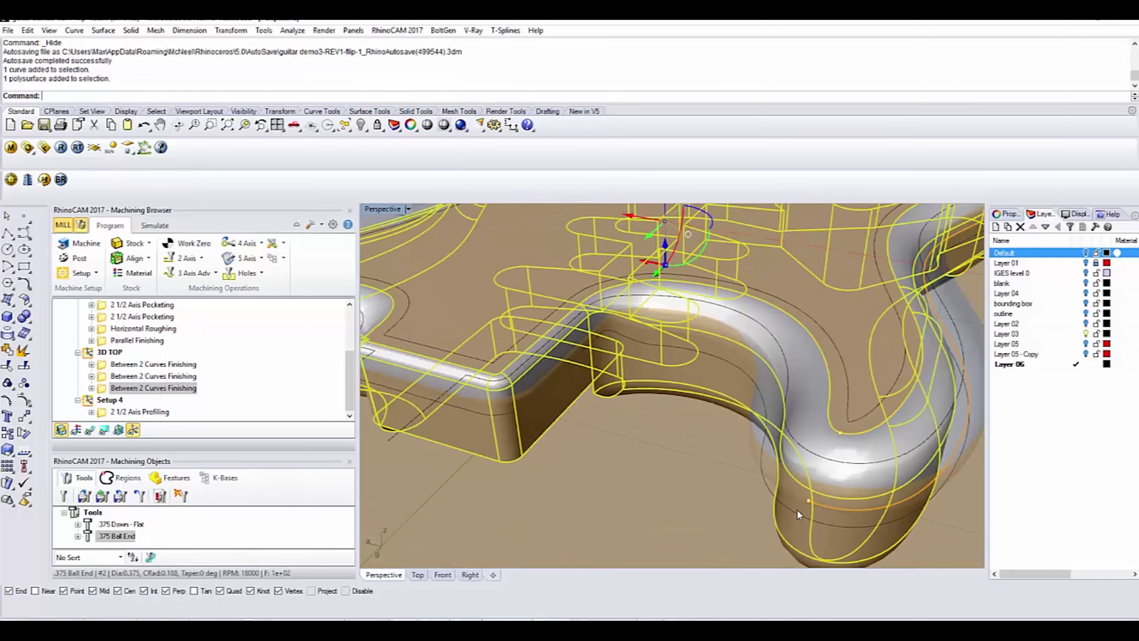
{"action": "left_click", "coordinate": [797, 510]}
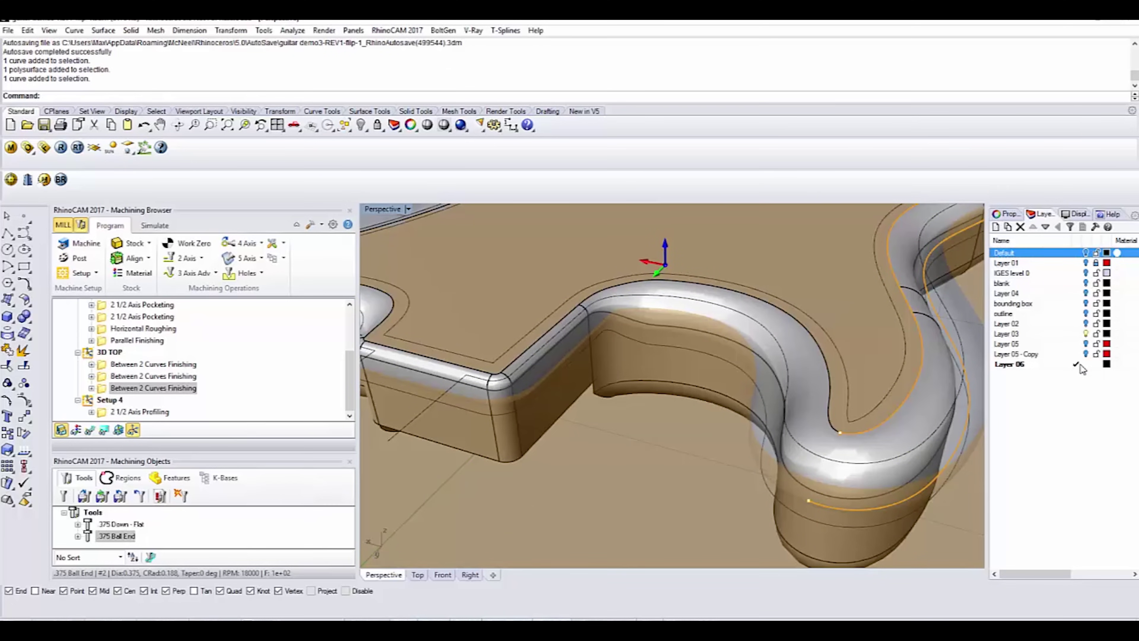
Turn on Layer 05 and Layer 05 - Copy and select the lower edge curve around the horns and neck pocket
{"action": "left_click", "coordinate": [1085, 345]}
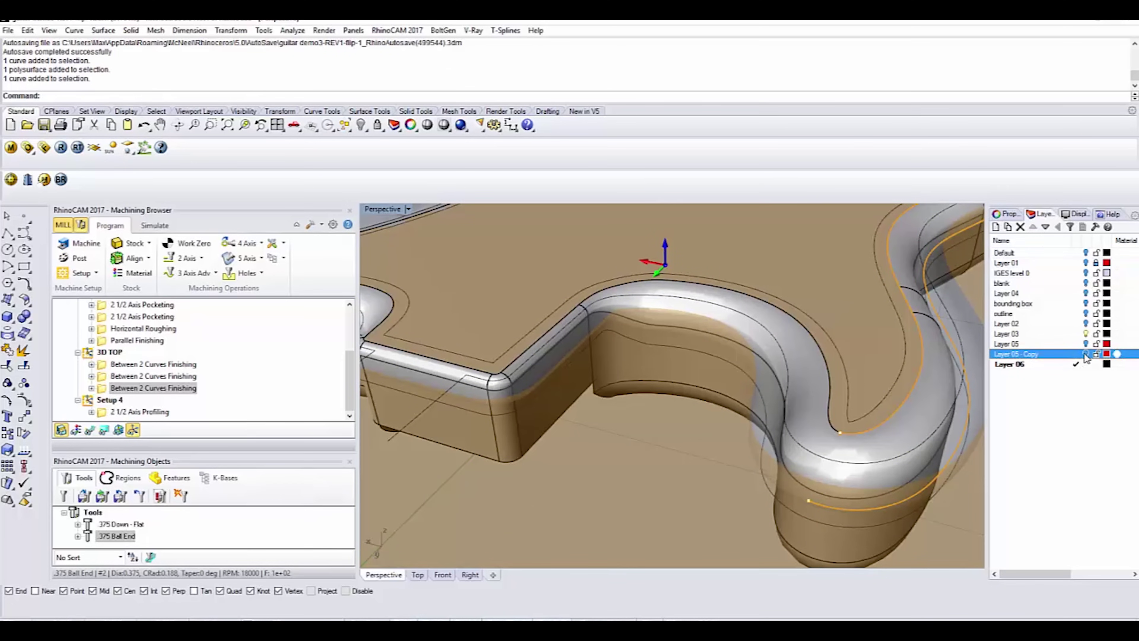
{"action": "left_click", "coordinate": [788, 477]}
{"action": "left_click", "coordinate": [793, 491]}
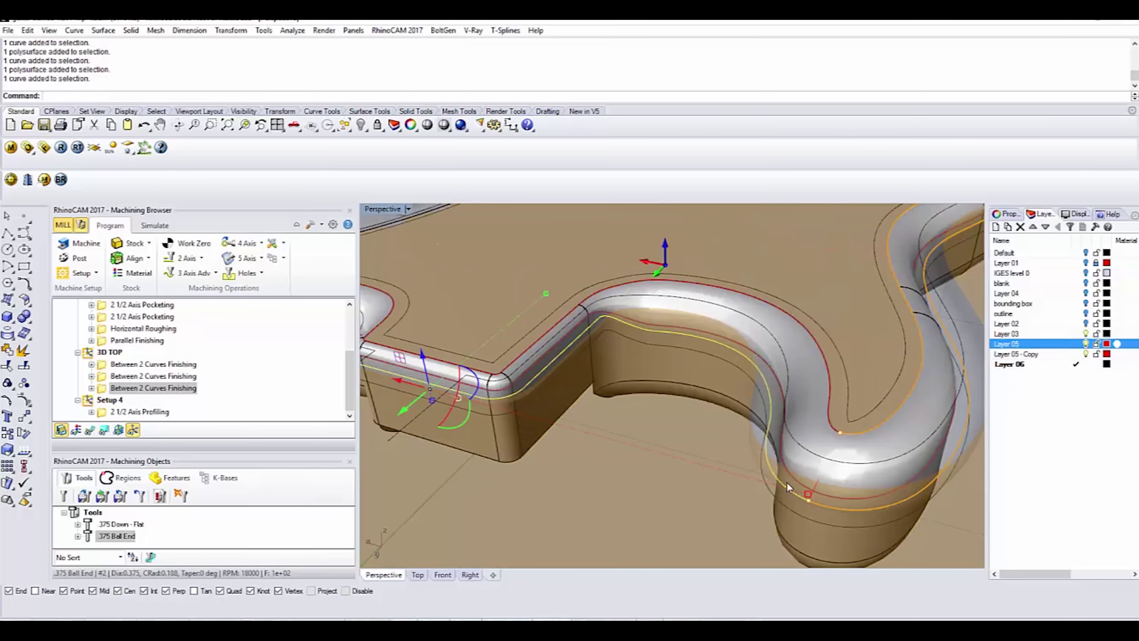
{"action": "right_click_drag", "start_coordinate": [787, 483], "coordinate": [503, 351]}
{"action": "scroll", "coordinate": [504, 354], "scroll_direction": "up", "scroll_amount": 2}
{"action": "right_click_drag", "start_coordinate": [665, 373], "coordinate": [630, 387]}
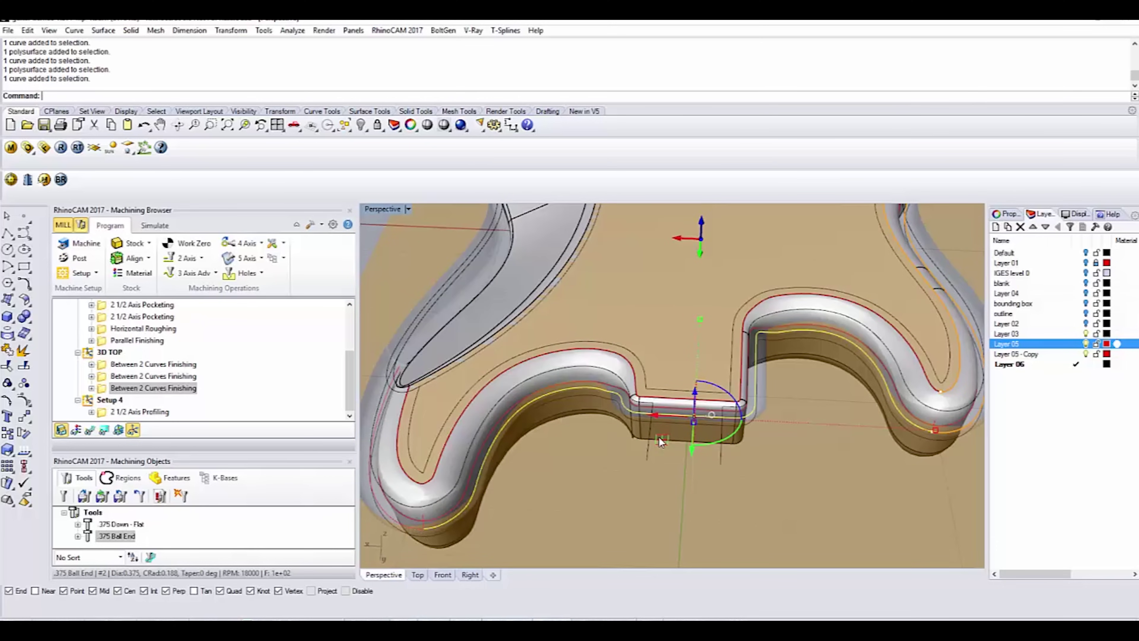
Select the lower edge curve starting at the horn tip and follow it around the sides and tail of the body
{"action": "right_click_drag", "start_coordinate": [905, 439], "coordinate": [809, 424]}
{"action": "left_click", "coordinate": [807, 420]}
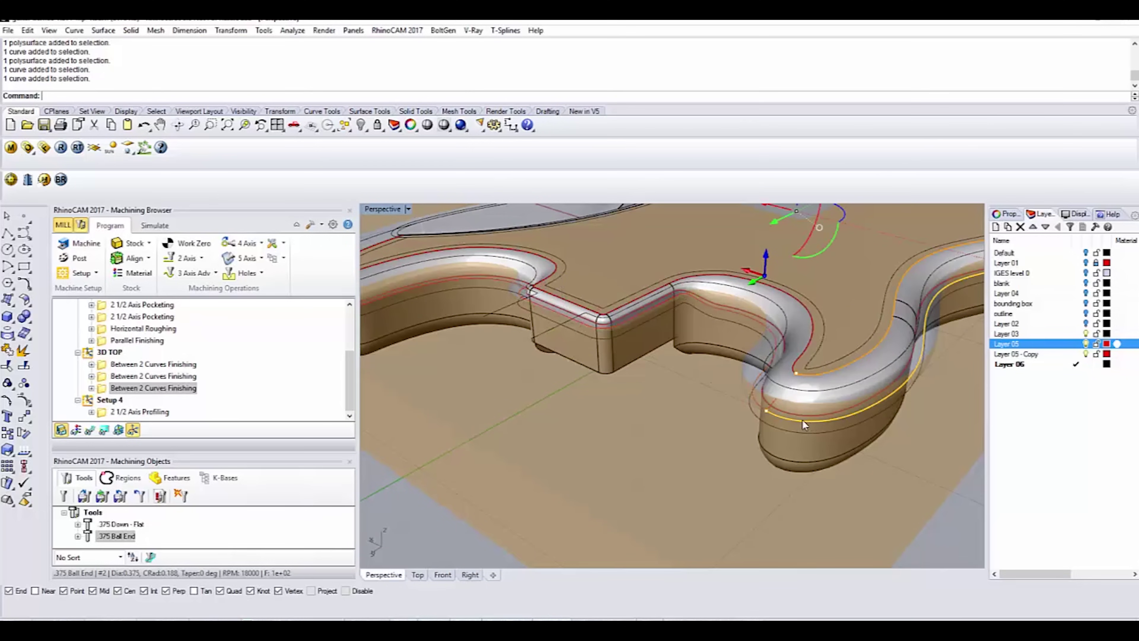
{"action": "scroll", "coordinate": [708, 446], "scroll_direction": "down", "scroll_amount": 6}
{"action": "right_click_drag", "start_coordinate": [708, 446], "coordinate": [588, 407]}
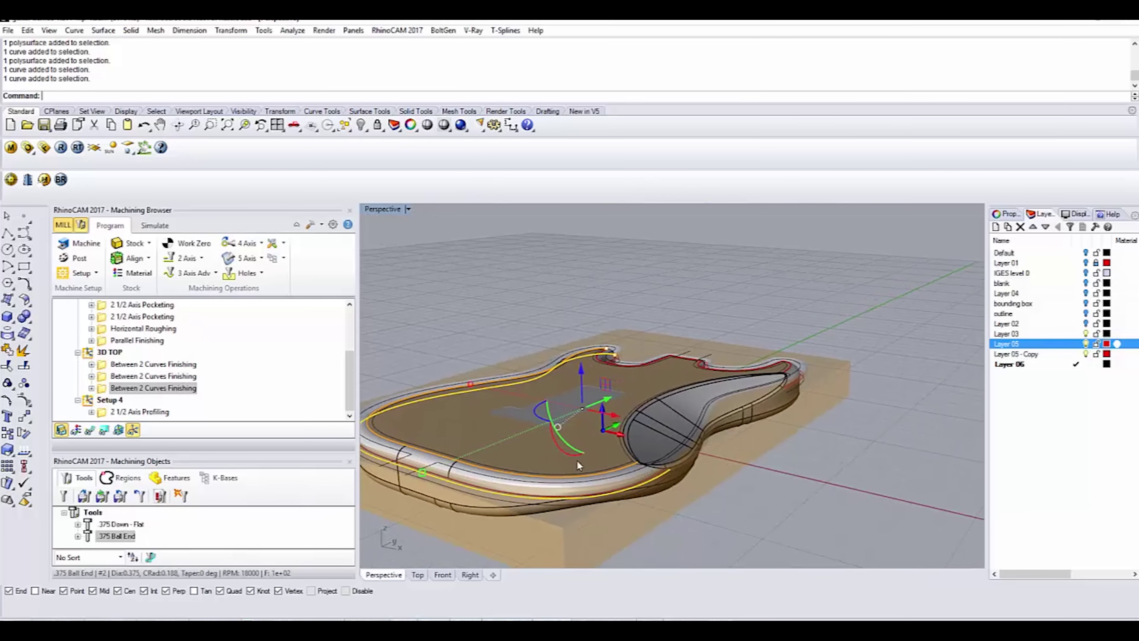
{"action": "right_click_drag", "start_coordinate": [588, 460], "coordinate": [675, 485]}
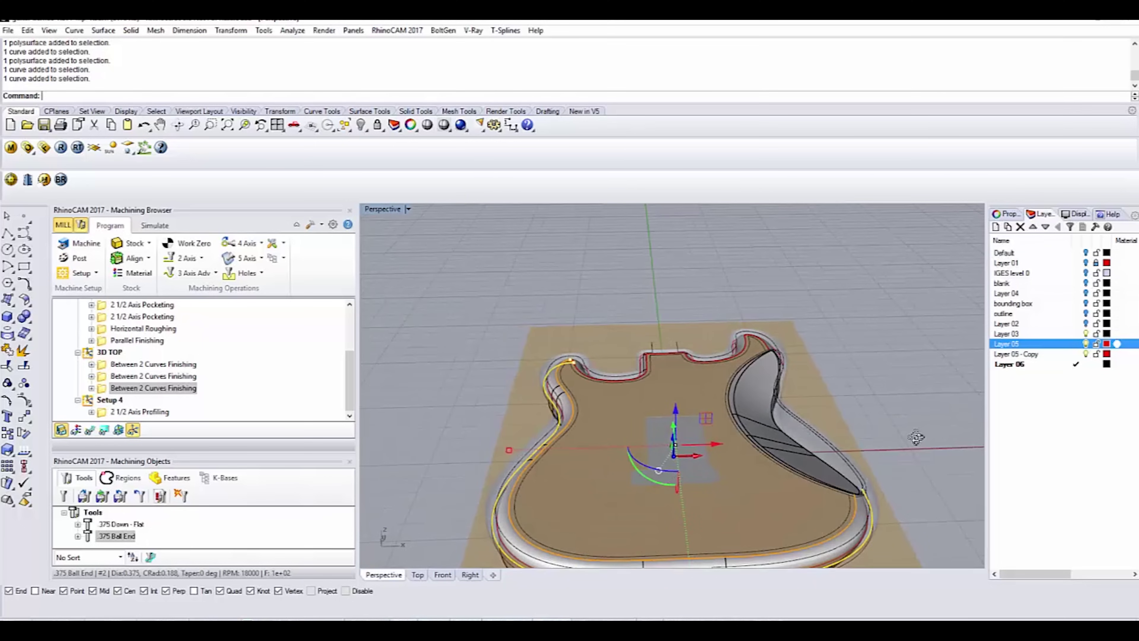
Display the toolpath of Setup 4's 2 1/2 Axis Profiling operation and examine the gap in its passes at the body's tail end
{"action": "right_click_drag", "start_coordinate": [916, 438], "coordinate": [446, 368]}
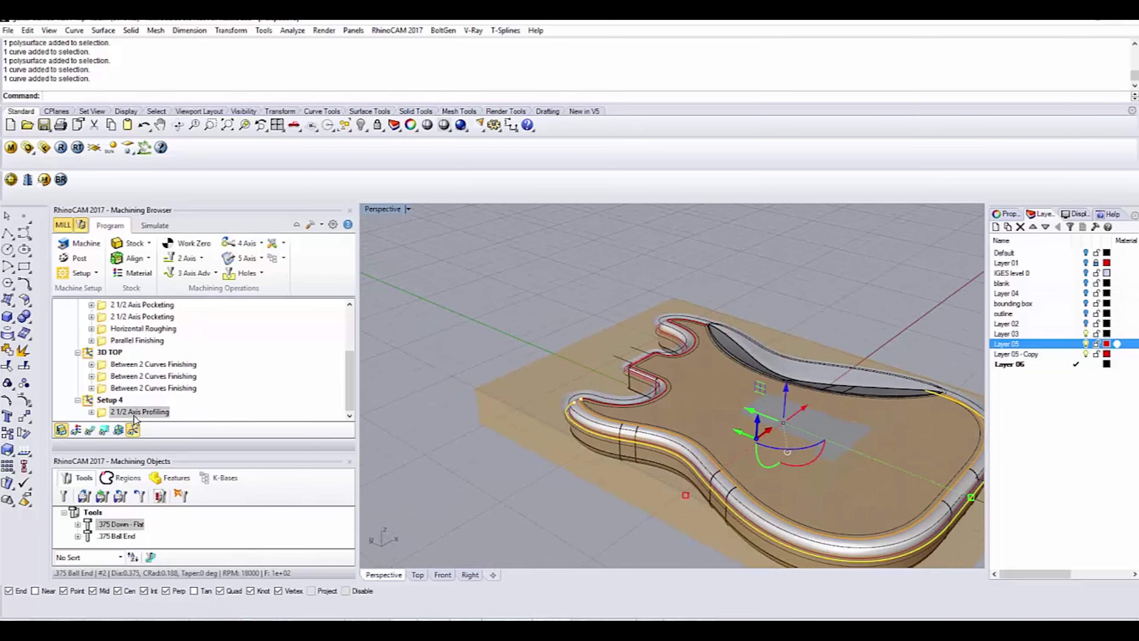
{"action": "right_click_drag", "start_coordinate": [924, 531], "coordinate": [810, 446]}
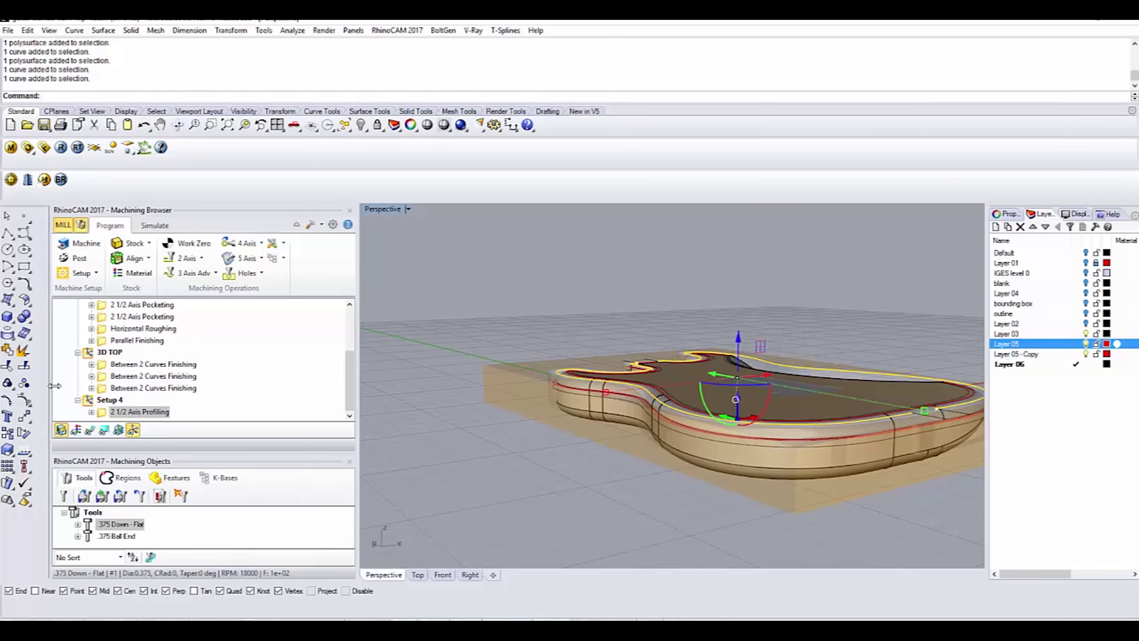
{"action": "left_click", "coordinate": [95, 433]}
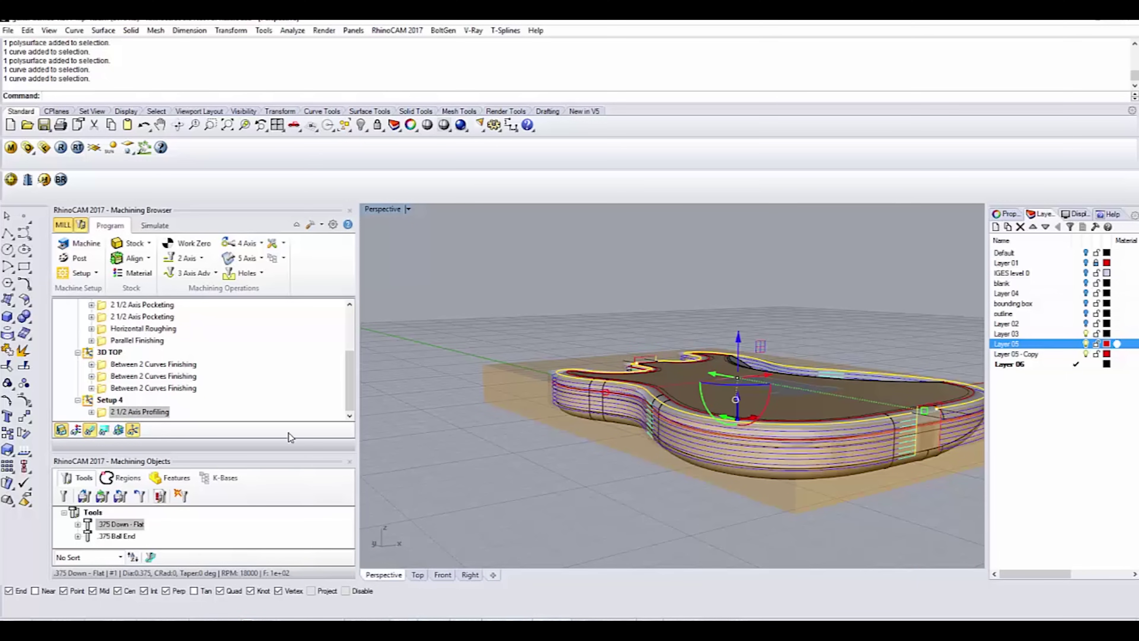
{"action": "right_click_drag", "start_coordinate": [718, 482], "coordinate": [638, 447]}
{"action": "scroll", "coordinate": [668, 437], "scroll_direction": "up", "scroll_amount": 8}
{"action": "scroll", "coordinate": [655, 448], "scroll_direction": "down", "scroll_amount": 3}
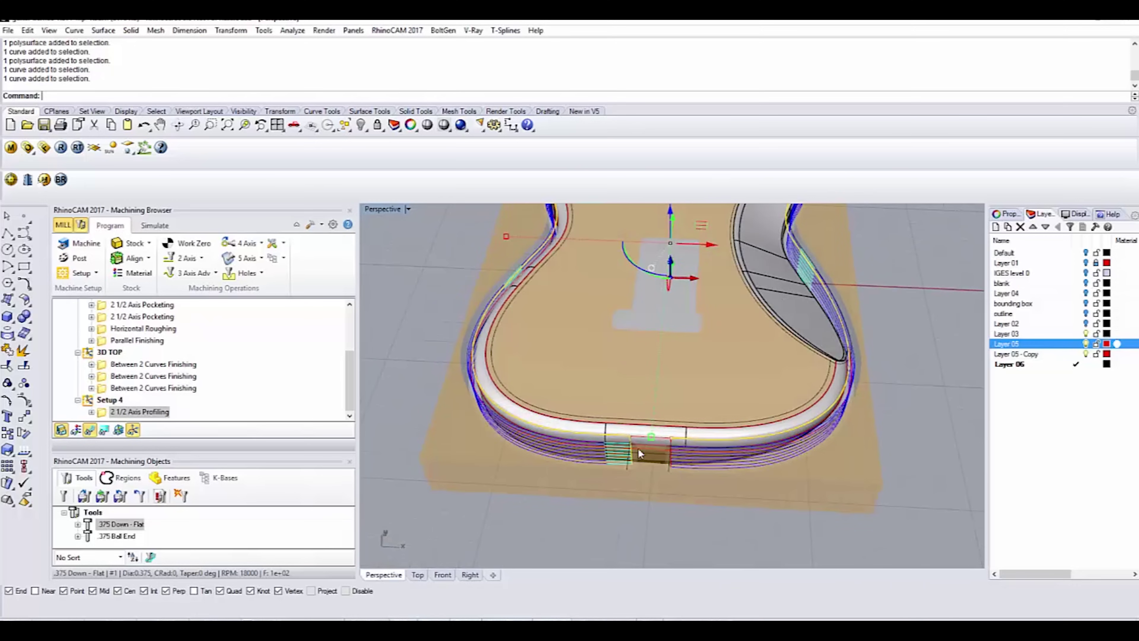
{"action": "scroll", "coordinate": [638, 448], "scroll_direction": "up", "scroll_amount": 7}
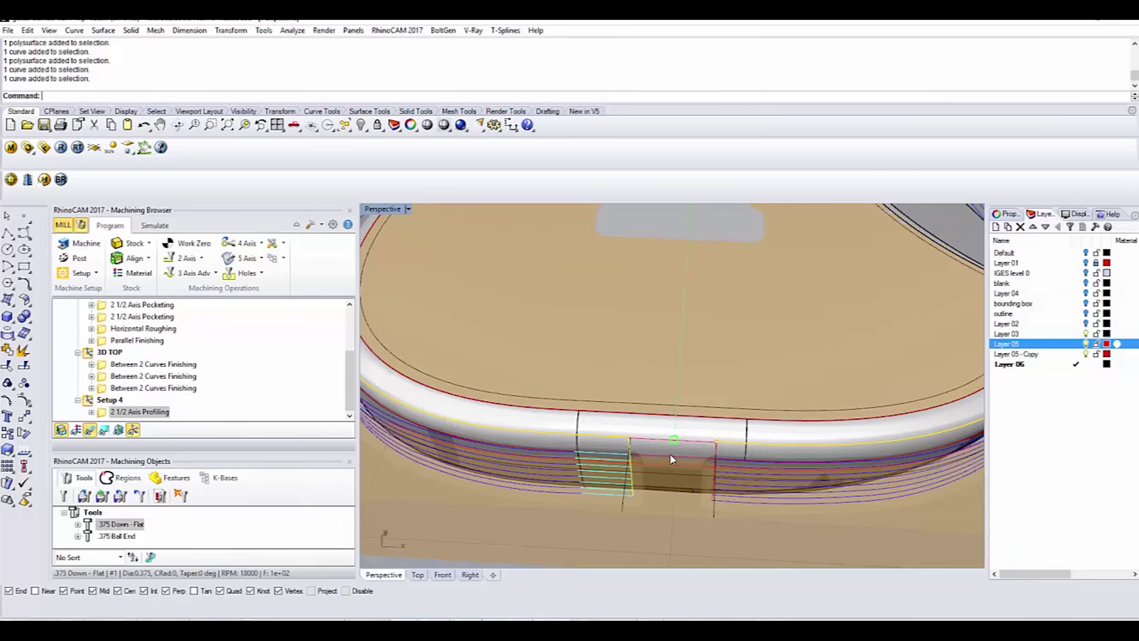
Examine the profiling toolpath's stepped passes and entry moves around the whole guitar body
{"action": "scroll", "coordinate": [657, 486], "scroll_direction": "down", "scroll_amount": 6}
{"action": "right_click_drag", "start_coordinate": [658, 488], "coordinate": [597, 392]}
{"action": "scroll", "coordinate": [665, 471], "scroll_direction": "down", "scroll_amount": 3}
{"action": "scroll", "coordinate": [599, 376], "scroll_direction": "down", "scroll_amount": 4}
{"action": "scroll", "coordinate": [596, 393], "scroll_direction": "up", "scroll_amount": 4}
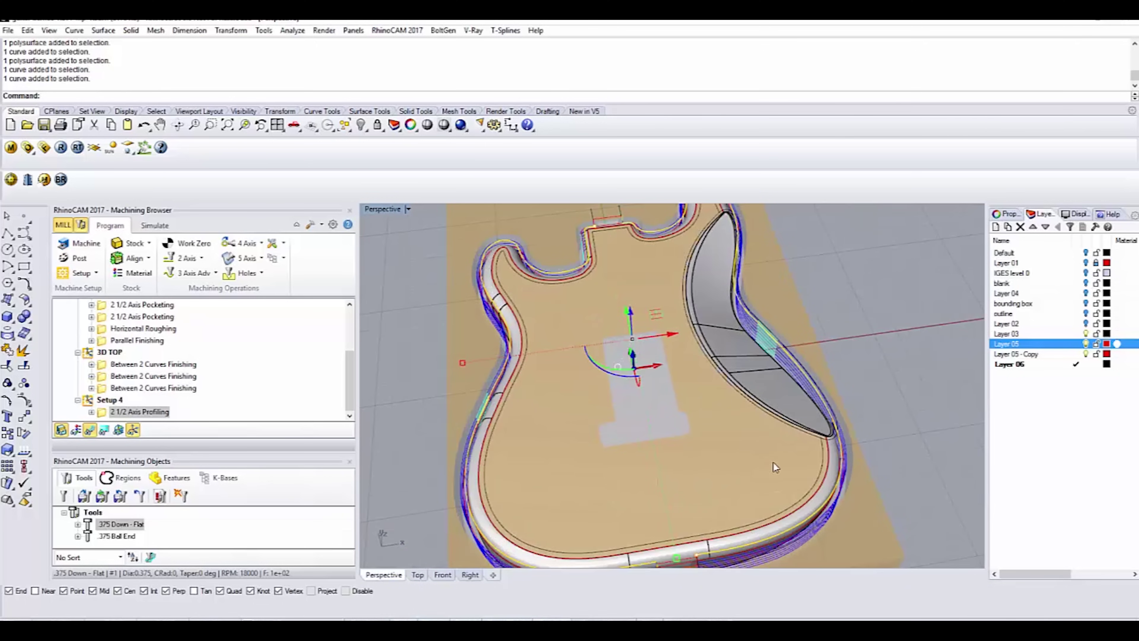
{"action": "right_click_drag", "start_coordinate": [650, 442], "coordinate": [699, 388]}
{"action": "scroll", "coordinate": [637, 414], "scroll_direction": "down", "scroll_amount": 5}
{"action": "scroll", "coordinate": [632, 433], "scroll_direction": "up", "scroll_amount": 4}
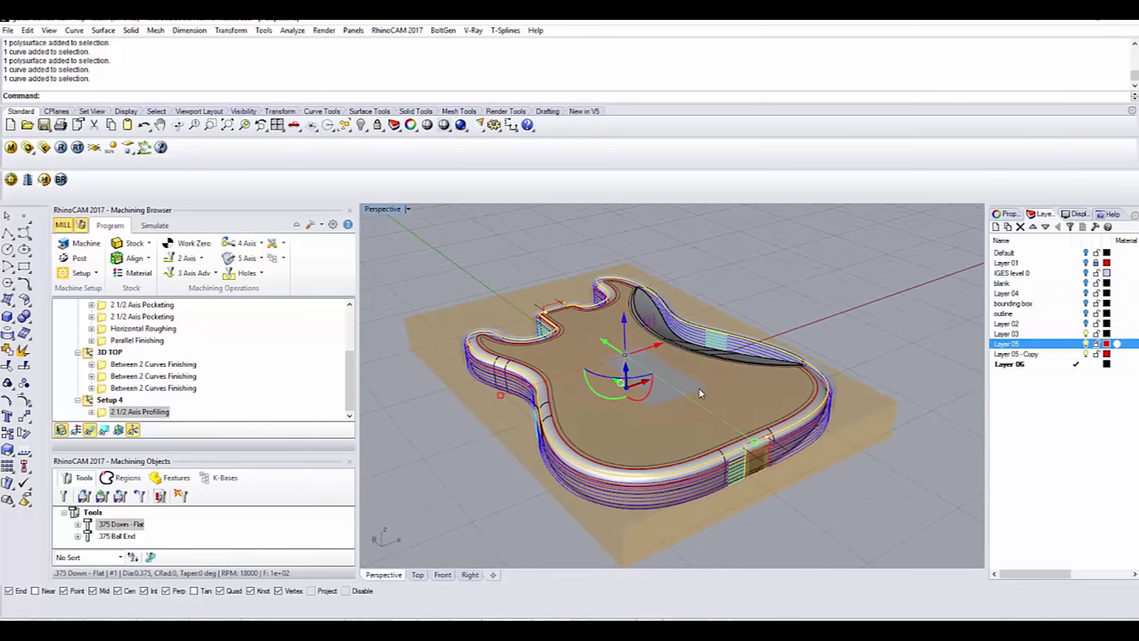
{"action": "scroll", "coordinate": [718, 403], "scroll_direction": "up", "scroll_amount": 2}
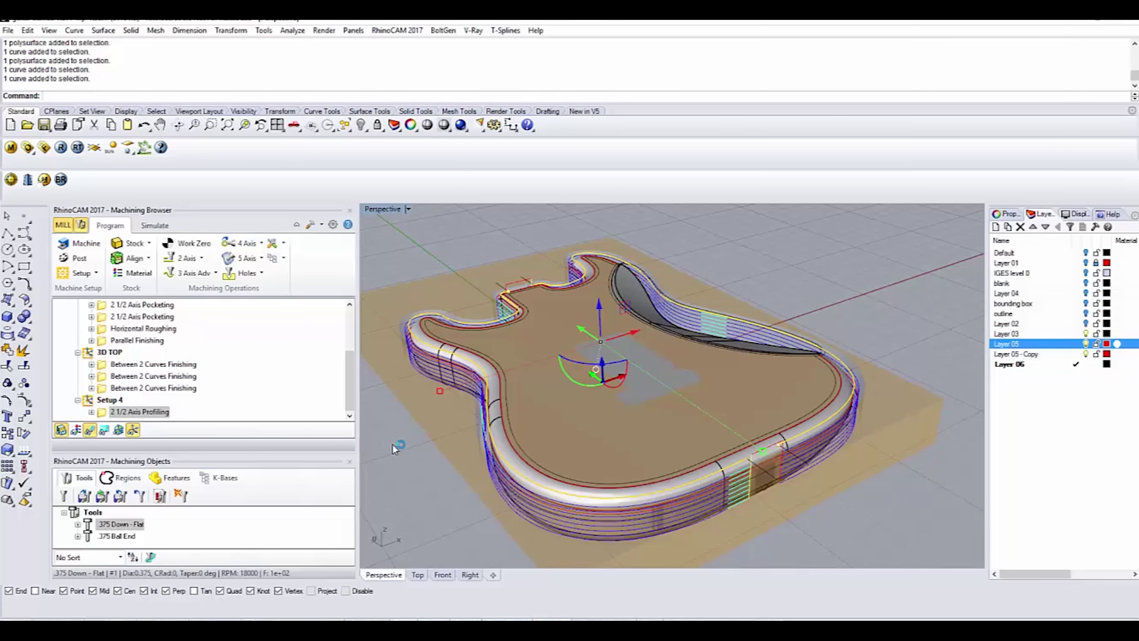
Compare the profiling toolpath from above with a close view of the uncut section at the tail end
{"action": "right_click_drag", "start_coordinate": [677, 432], "coordinate": [620, 474]}
{"action": "scroll", "coordinate": [620, 477], "scroll_direction": "down", "scroll_amount": 4}
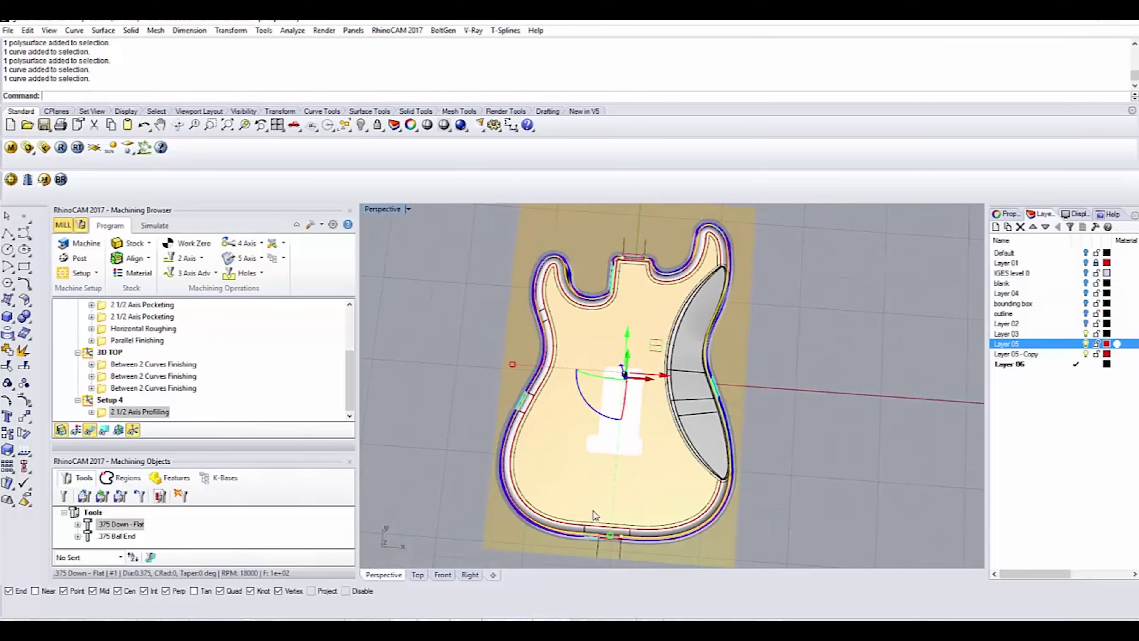
{"action": "scroll", "coordinate": [595, 515], "scroll_direction": "up", "scroll_amount": 4}
{"action": "right_click_drag", "start_coordinate": [595, 515], "coordinate": [762, 498]}
{"action": "scroll", "coordinate": [792, 500], "scroll_direction": "up", "scroll_amount": 5}
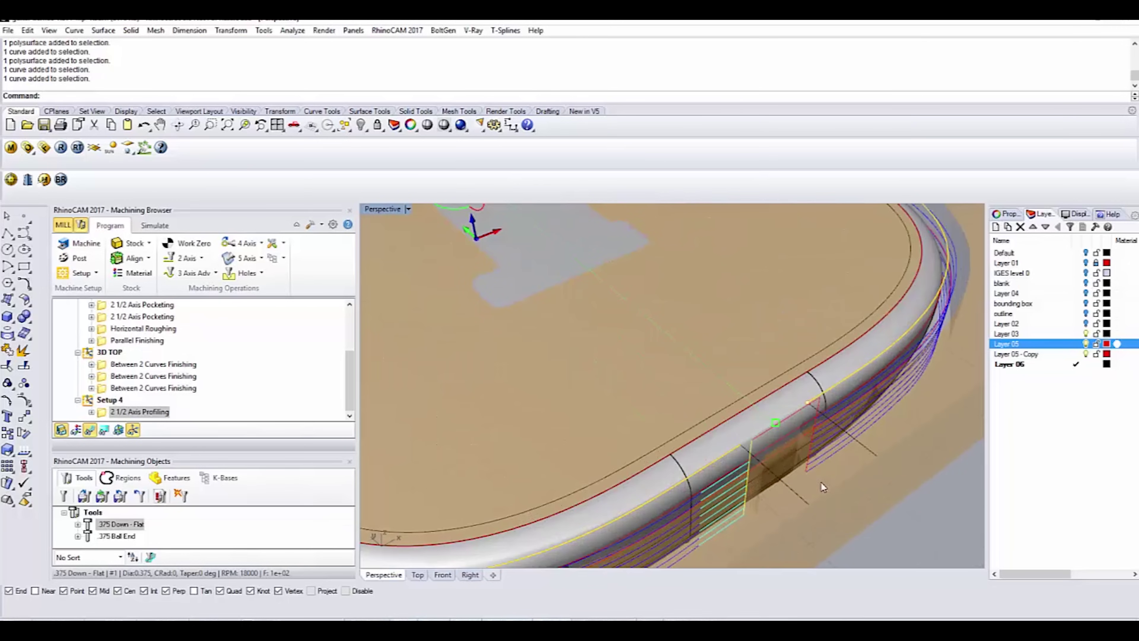
{"action": "scroll", "coordinate": [648, 421], "scroll_direction": "down", "scroll_amount": 3}
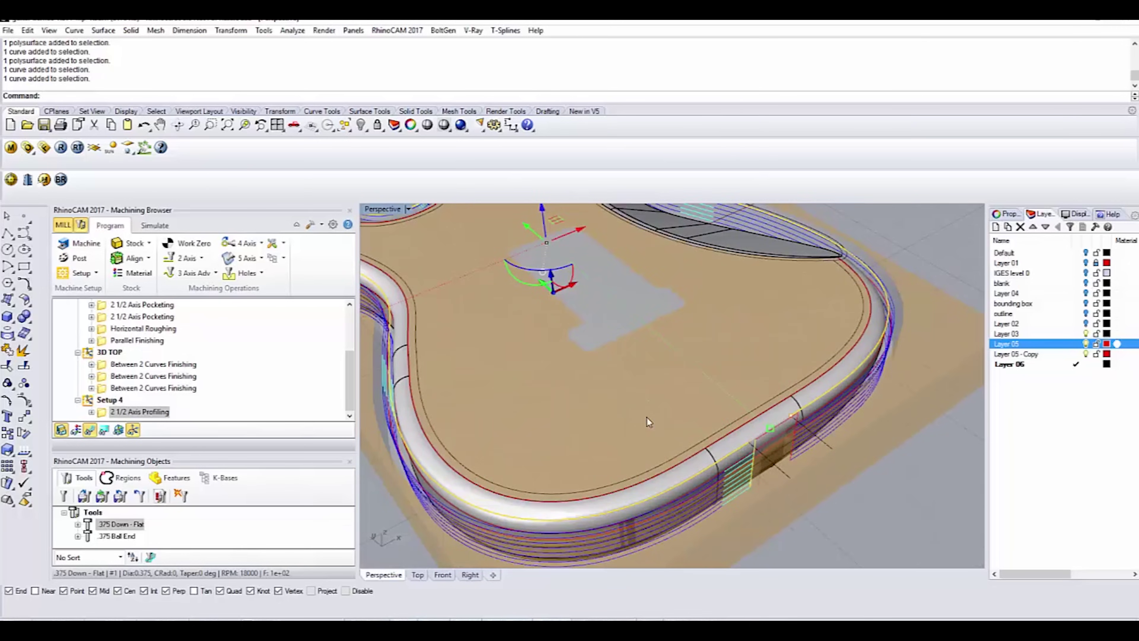
Display the simulated stock for the 2 1/2 Axis Profiling operation and inspect the profile cut at the tail end
{"action": "left_click", "coordinate": [155, 225]}
{"action": "scroll", "coordinate": [805, 428], "scroll_direction": "up", "scroll_amount": 5}
{"action": "right_click_drag", "start_coordinate": [804, 428], "coordinate": [807, 361]}
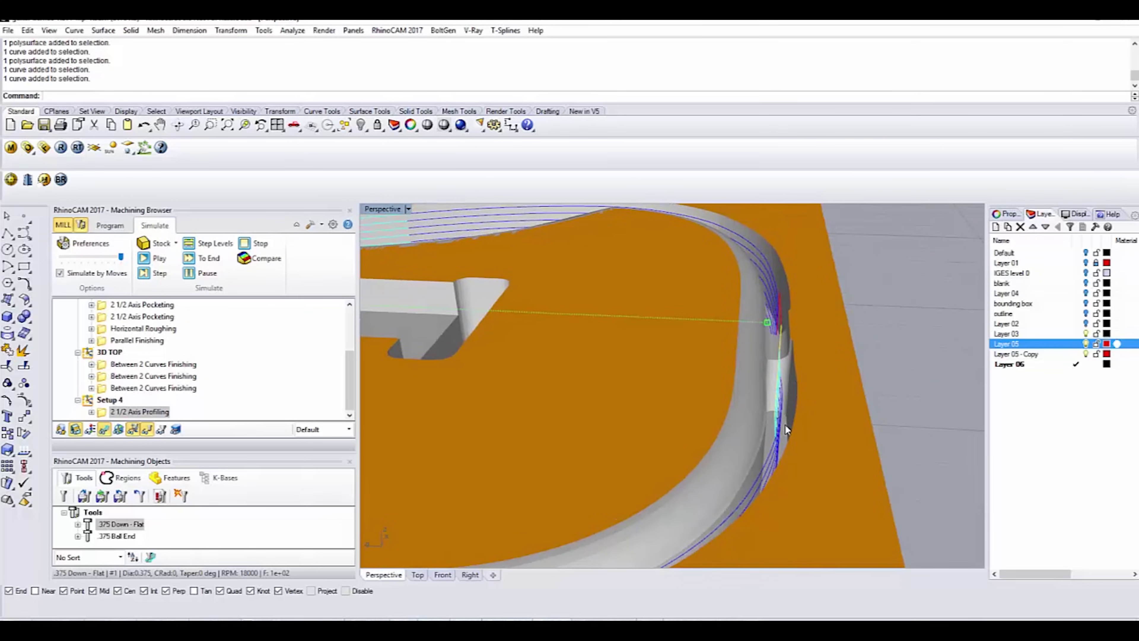
{"action": "scroll", "coordinate": [786, 429], "scroll_direction": "up", "scroll_amount": 5}
{"action": "right_click_drag", "start_coordinate": [785, 429], "coordinate": [789, 369]}
{"action": "scroll", "coordinate": [778, 438], "scroll_direction": "down", "scroll_amount": 10}
Inspect the simulated stock's side face and the completed profile cut around the whole body
{"action": "right_click_drag", "start_coordinate": [753, 464], "coordinate": [751, 393]}
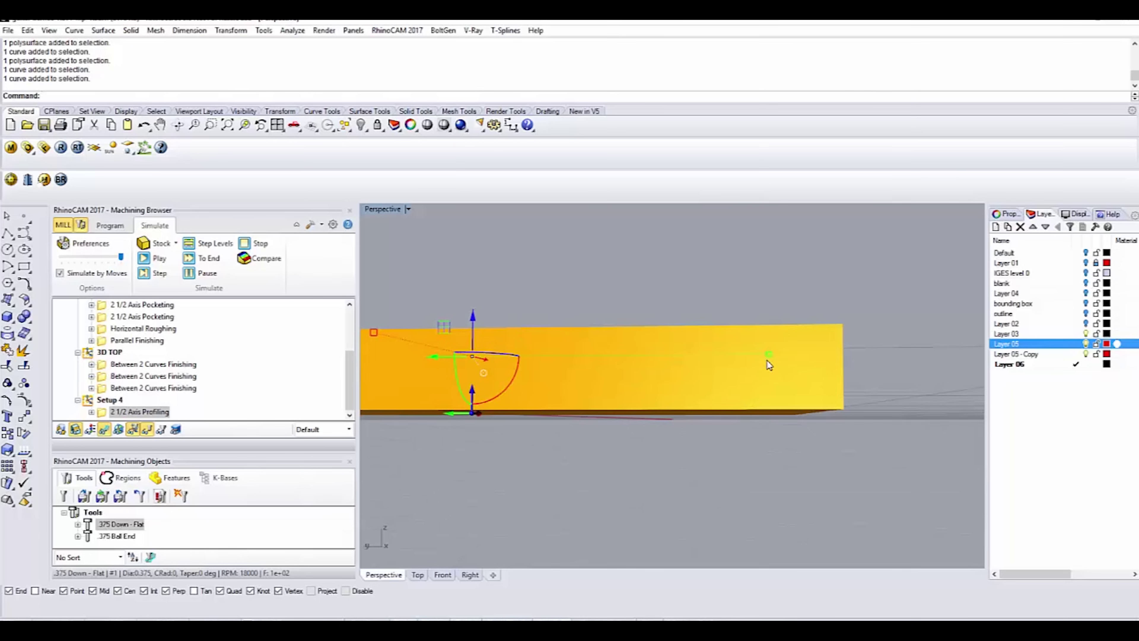
{"action": "right_click_drag", "start_coordinate": [769, 365], "coordinate": [791, 378]}
{"action": "scroll", "coordinate": [705, 456], "scroll_direction": "up", "scroll_amount": 4}
{"action": "scroll", "coordinate": [820, 394], "scroll_direction": "down", "scroll_amount": 5}
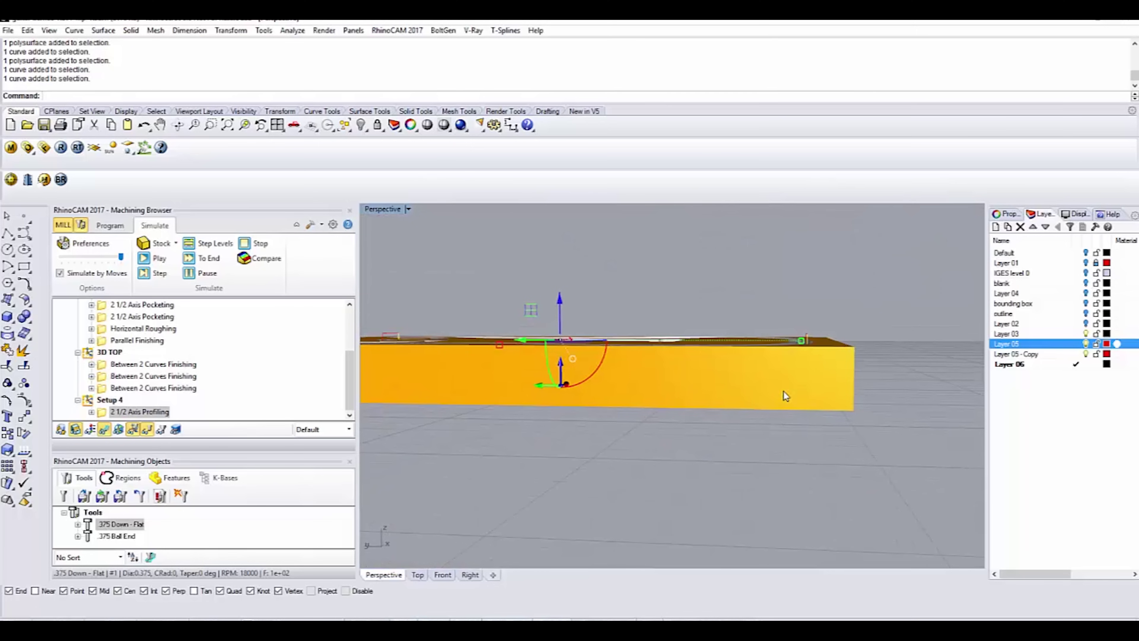
{"action": "scroll", "coordinate": [704, 415], "scroll_direction": "down", "scroll_amount": 3}
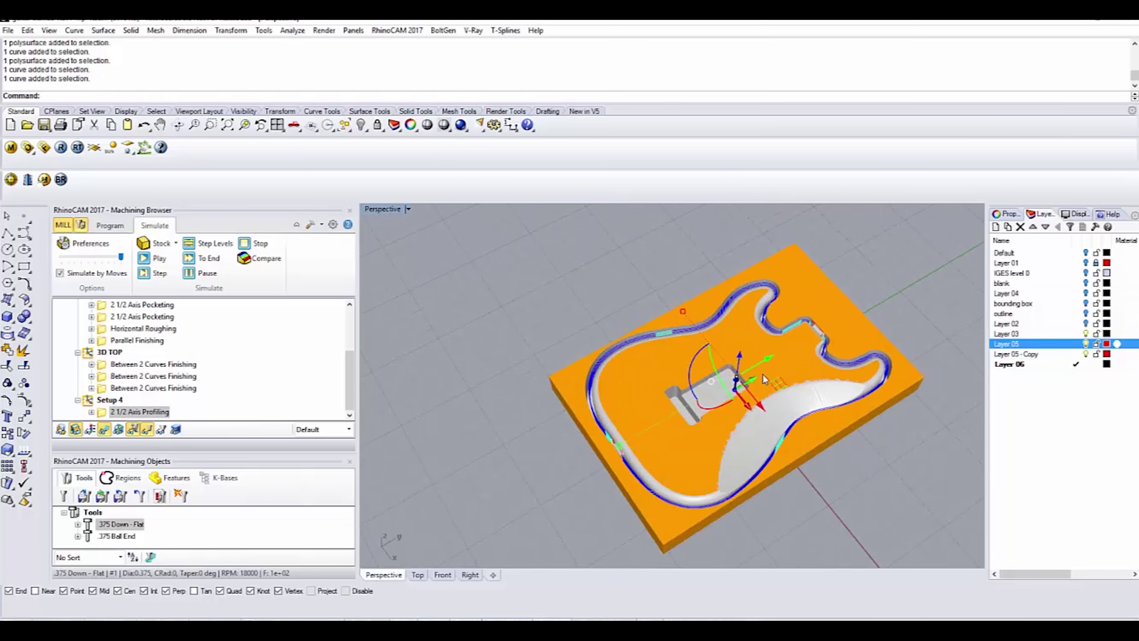
{"action": "scroll", "coordinate": [827, 393], "scroll_direction": "up", "scroll_amount": 5}
{"action": "scroll", "coordinate": [827, 393], "scroll_direction": "down", "scroll_amount": 5}
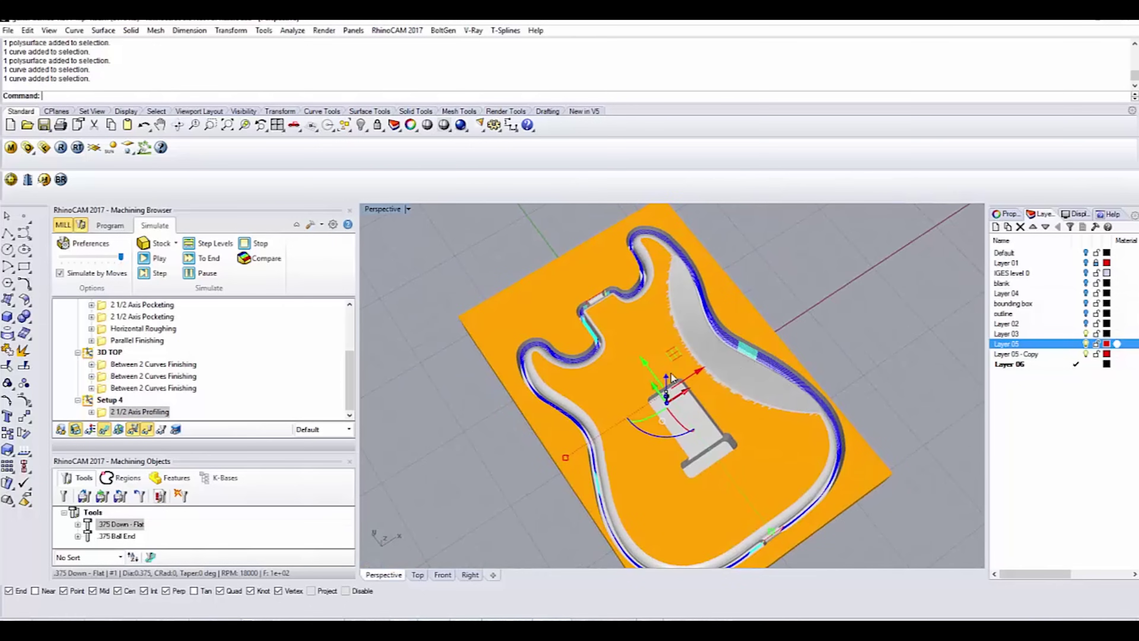